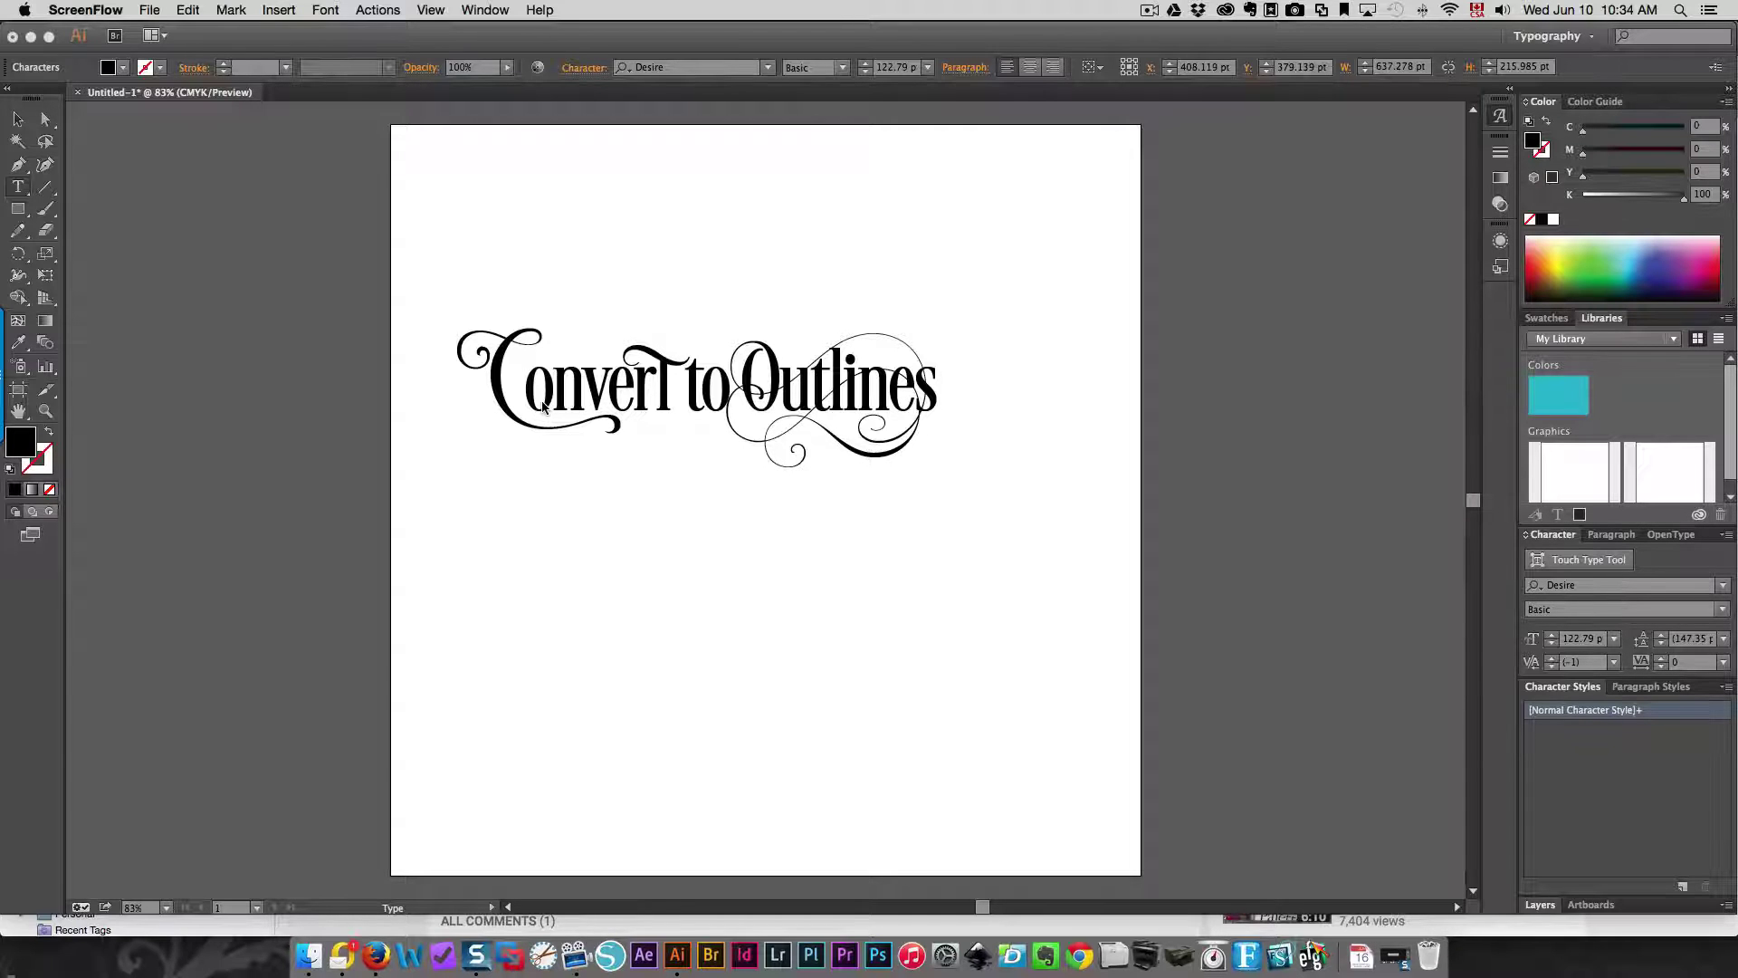
# Step: Back in Illustrator, edit 'Convert' to 'Choose', then retype it so the headline reads 'Convert to Outlines'
pyautogui.press('super+Tab')
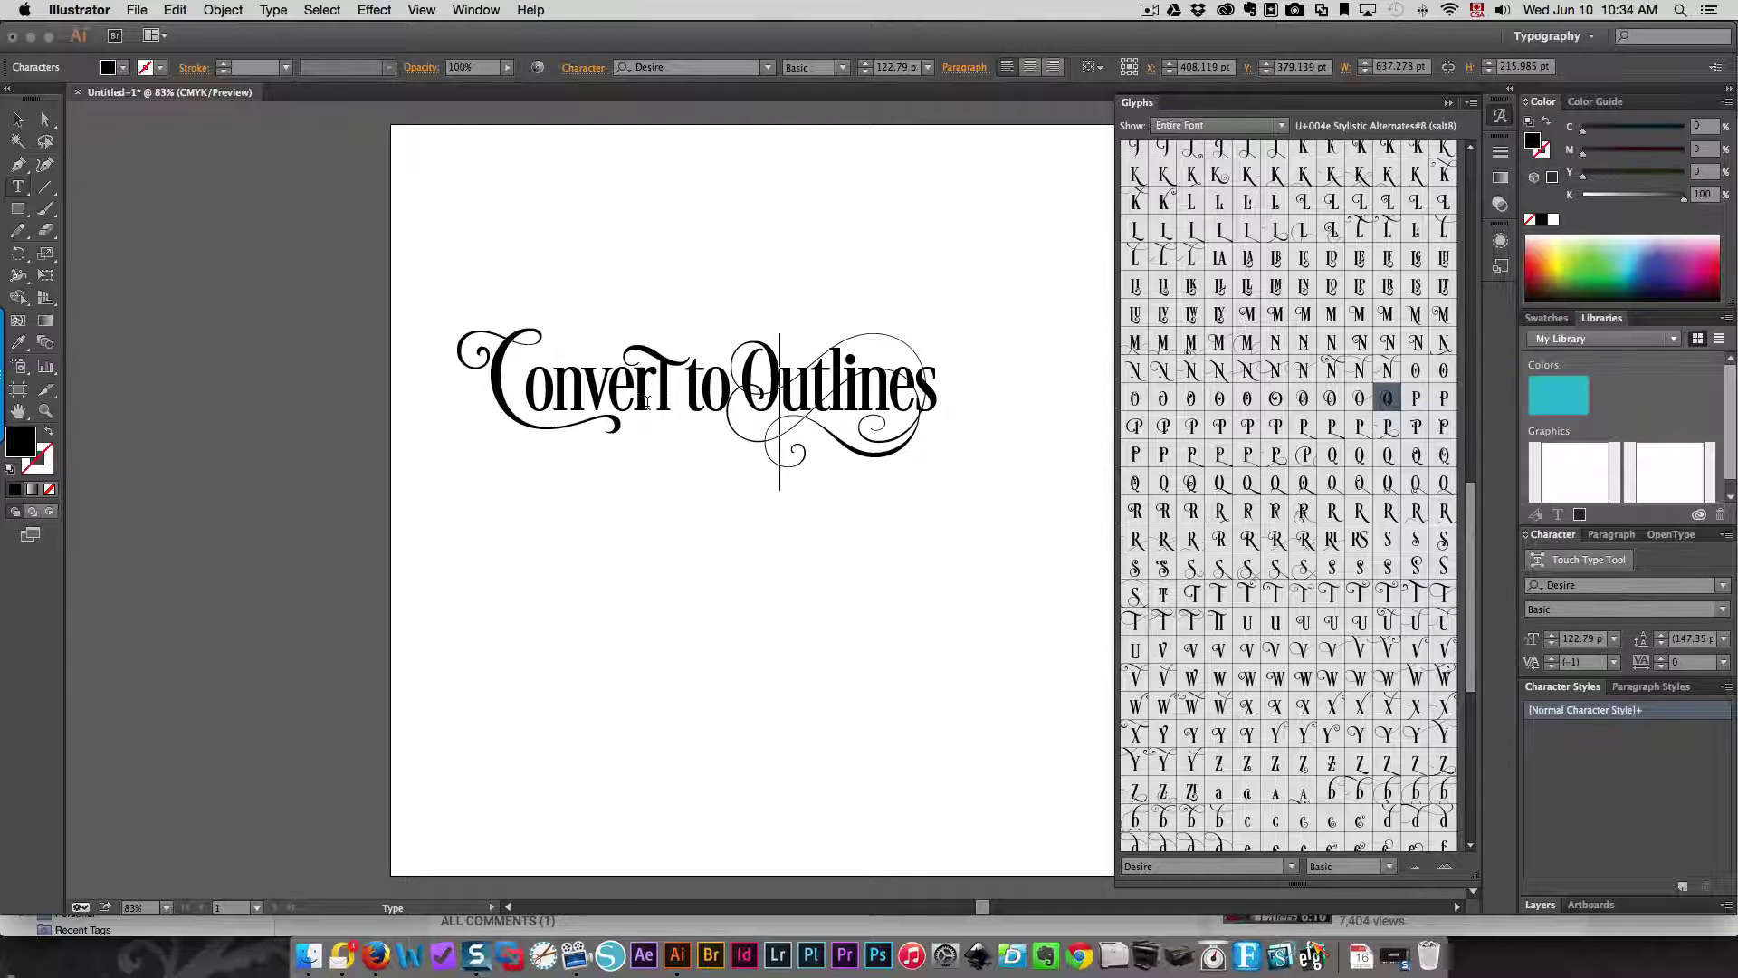
pyautogui.click(609, 392)
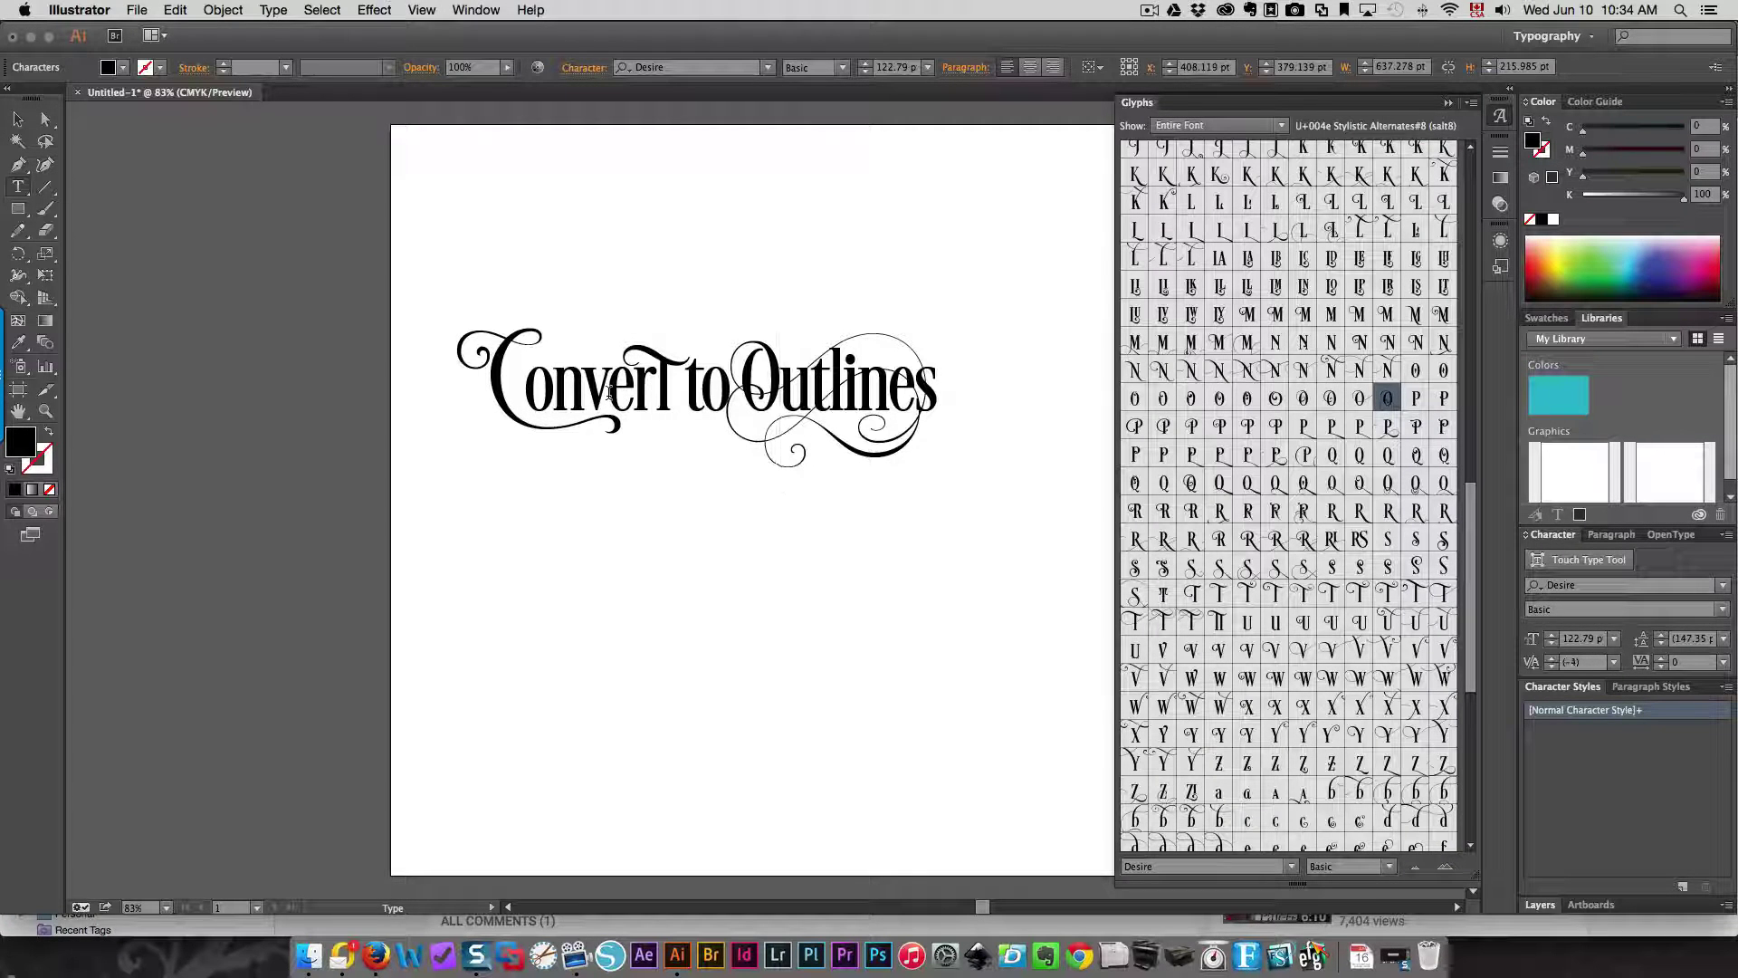
pyautogui.click(532, 404)
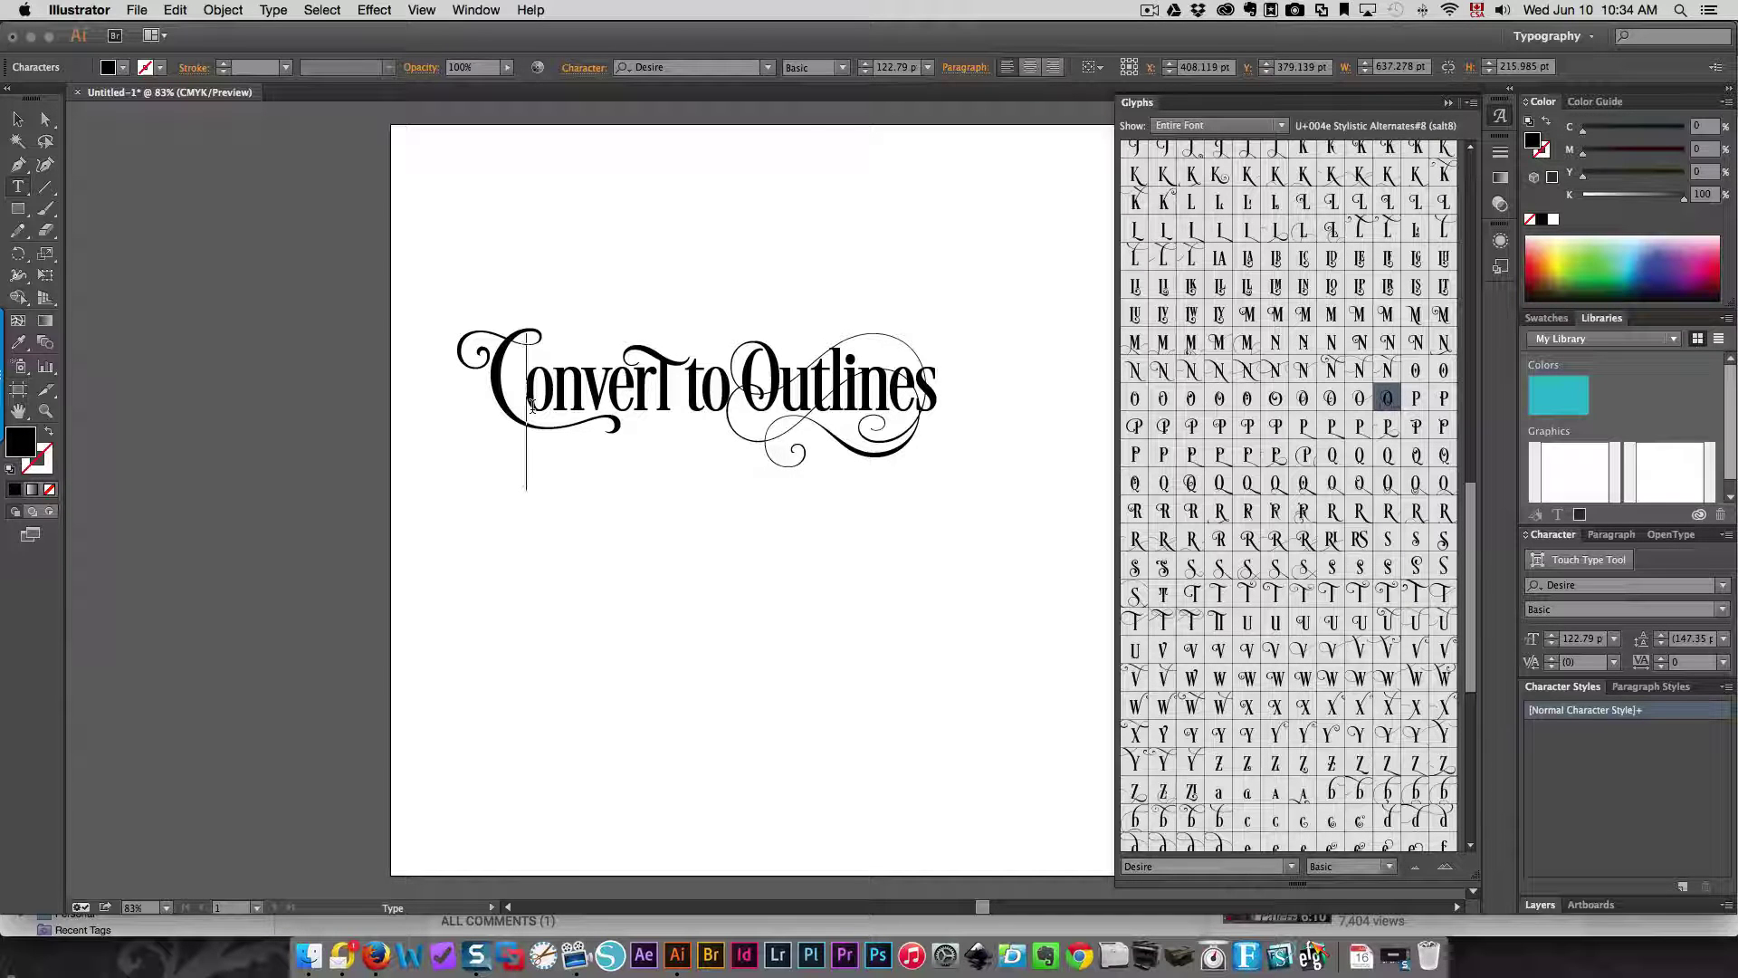
pyautogui.write('hoose')
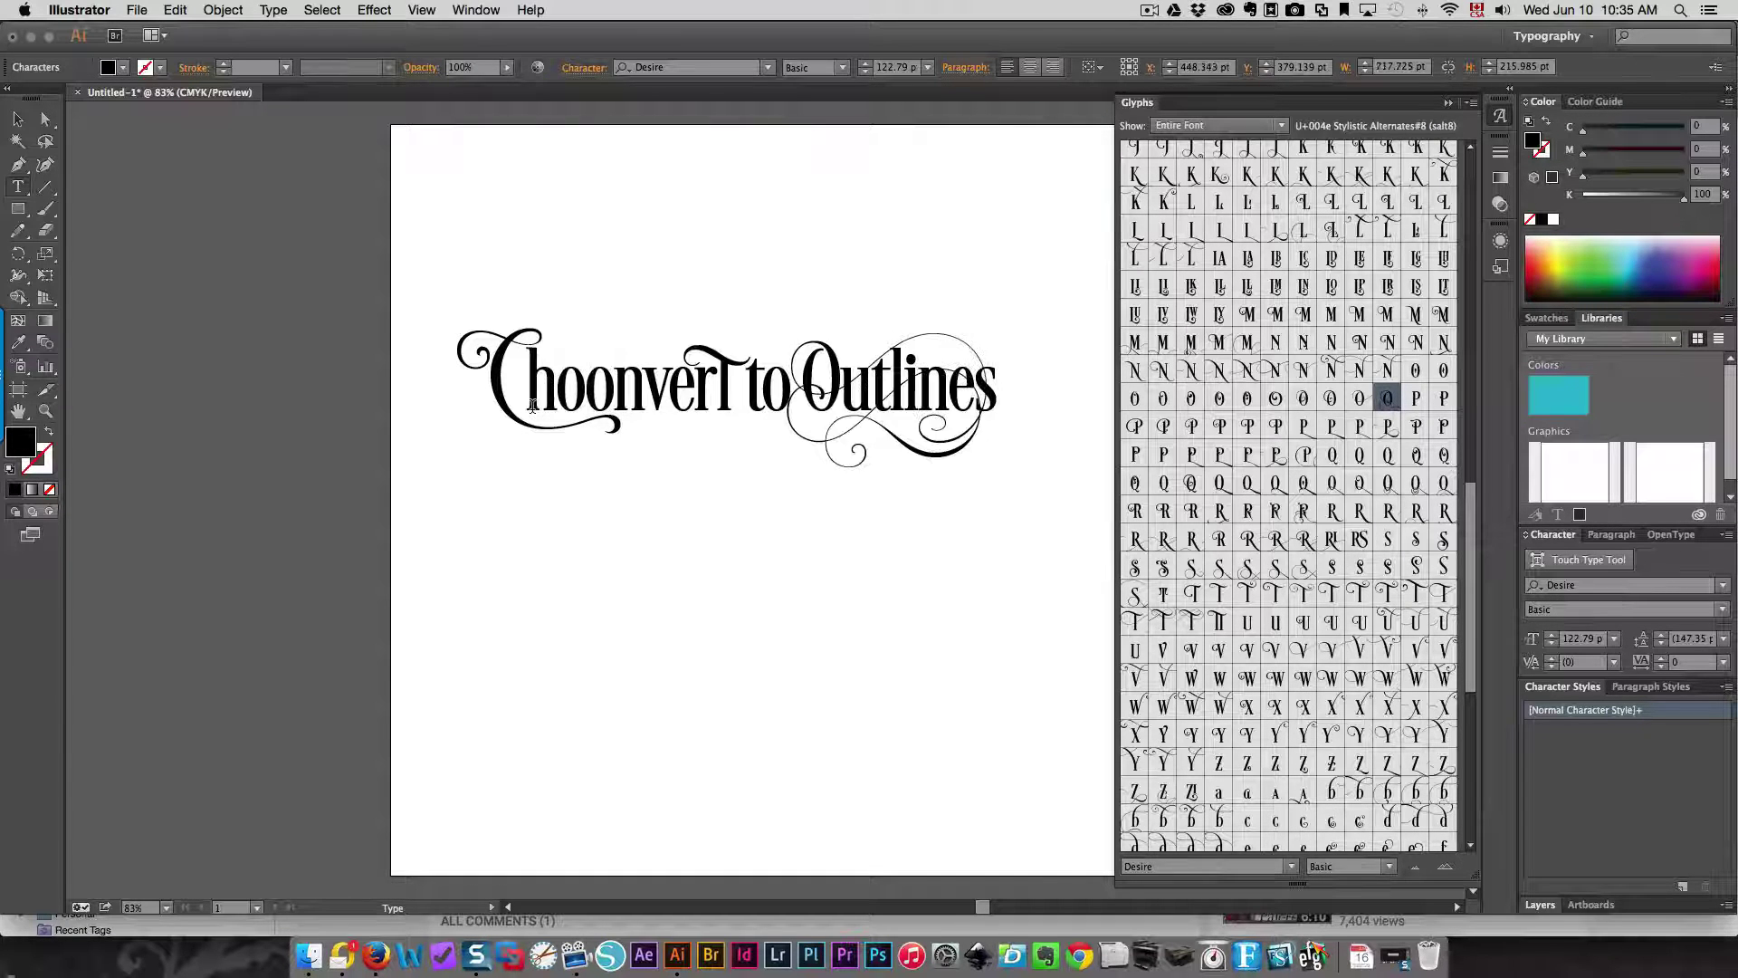
pyautogui.press('Delete')
pyautogui.press('Delete')
pyautogui.press('Delete')
pyautogui.press('Delete')
pyautogui.press('Delete')
pyautogui.press('Delete')
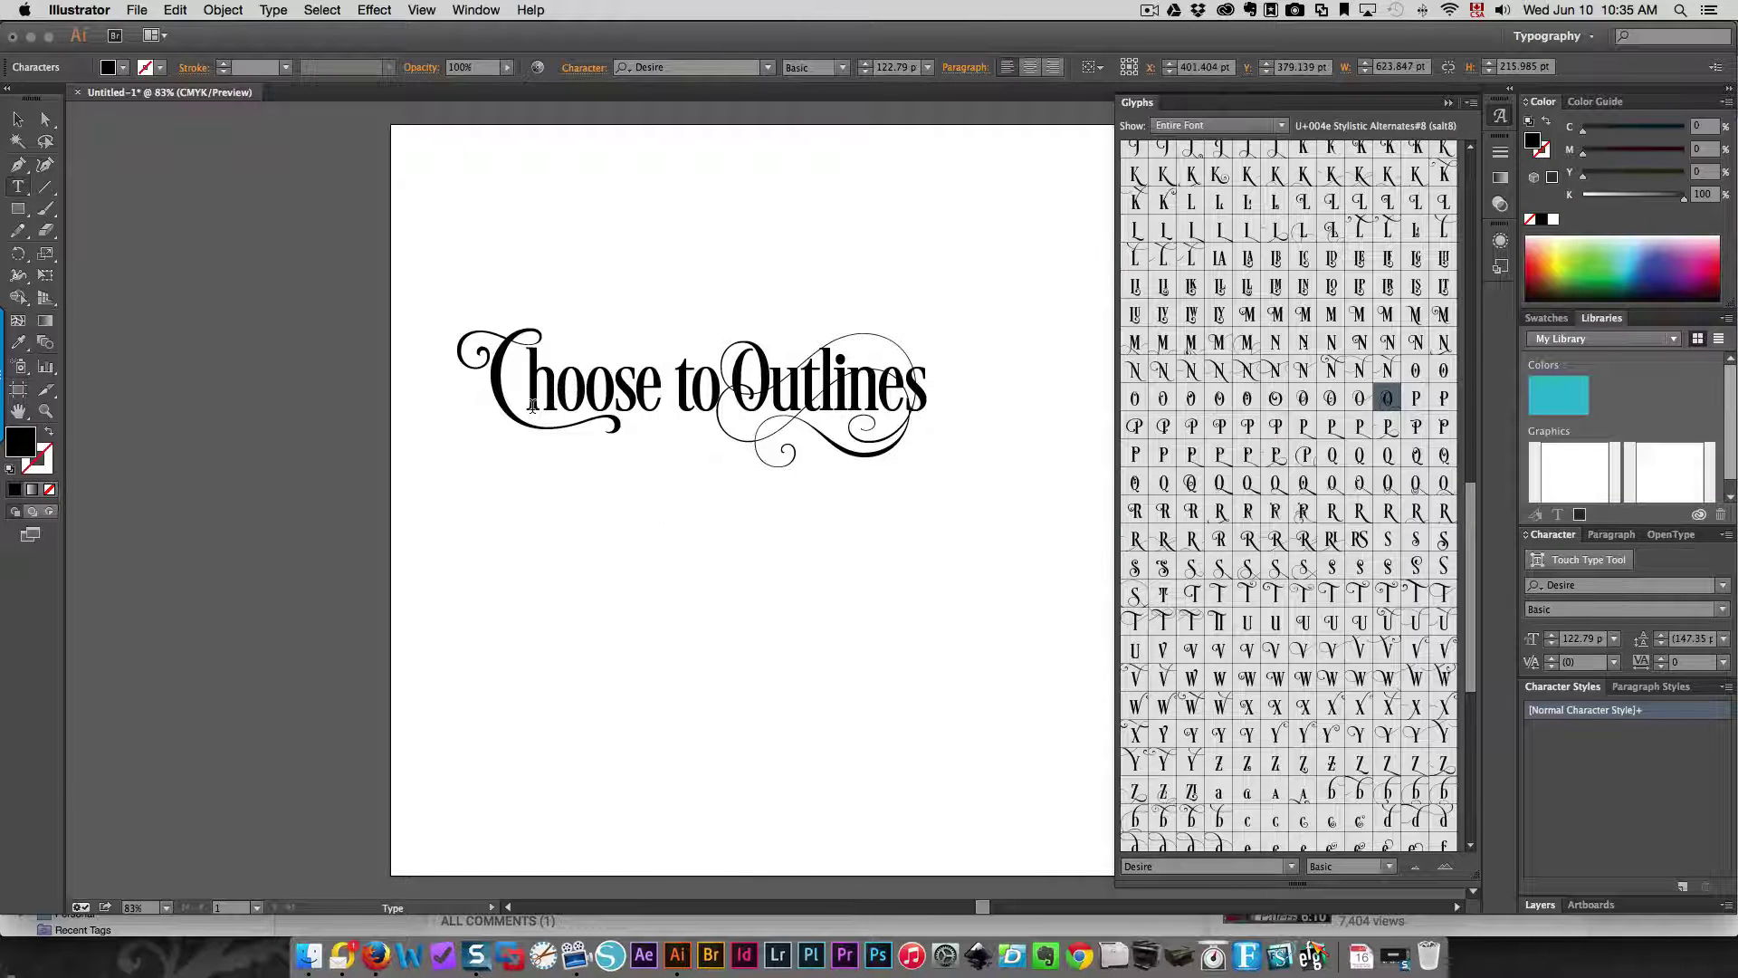
pyautogui.press('BackSpace')
pyautogui.press('BackSpace')
pyautogui.press('BackSpace')
pyautogui.press('BackSpace')
pyautogui.press('BackSpace')
pyautogui.write('onvert')
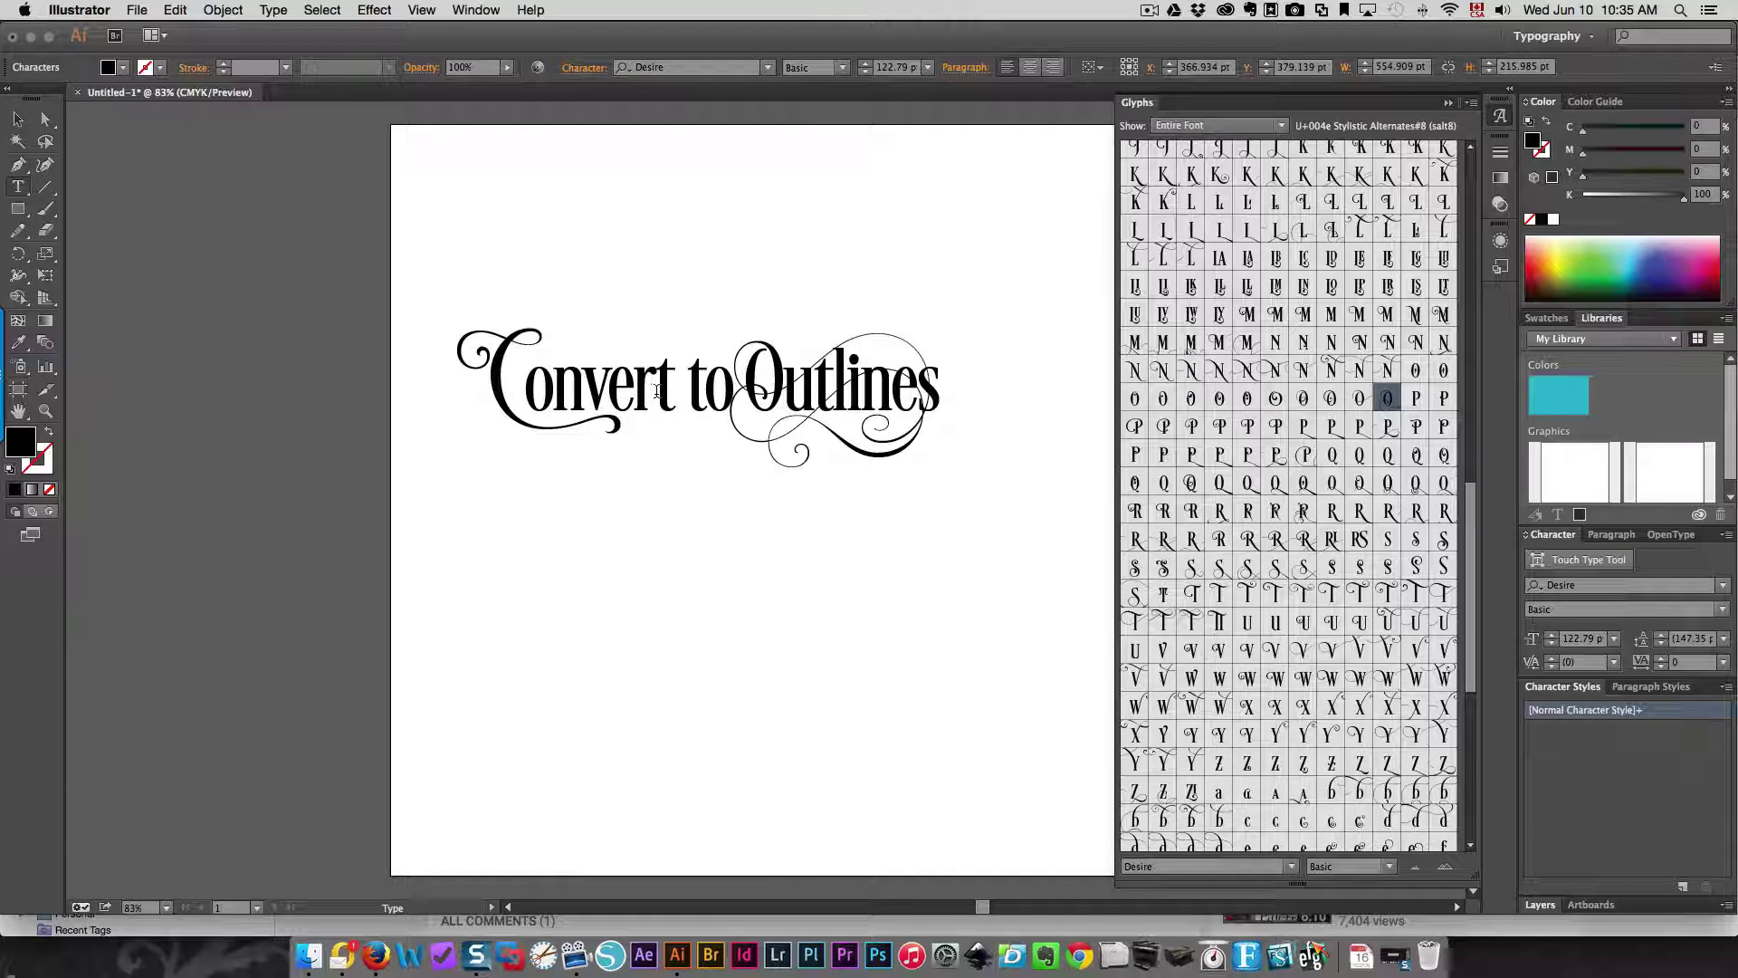
# Step: Replace the t of Convert with a tall T alternate from the Glyphs panel
pyautogui.moveTo(657, 391); pyautogui.dragTo(676, 391)
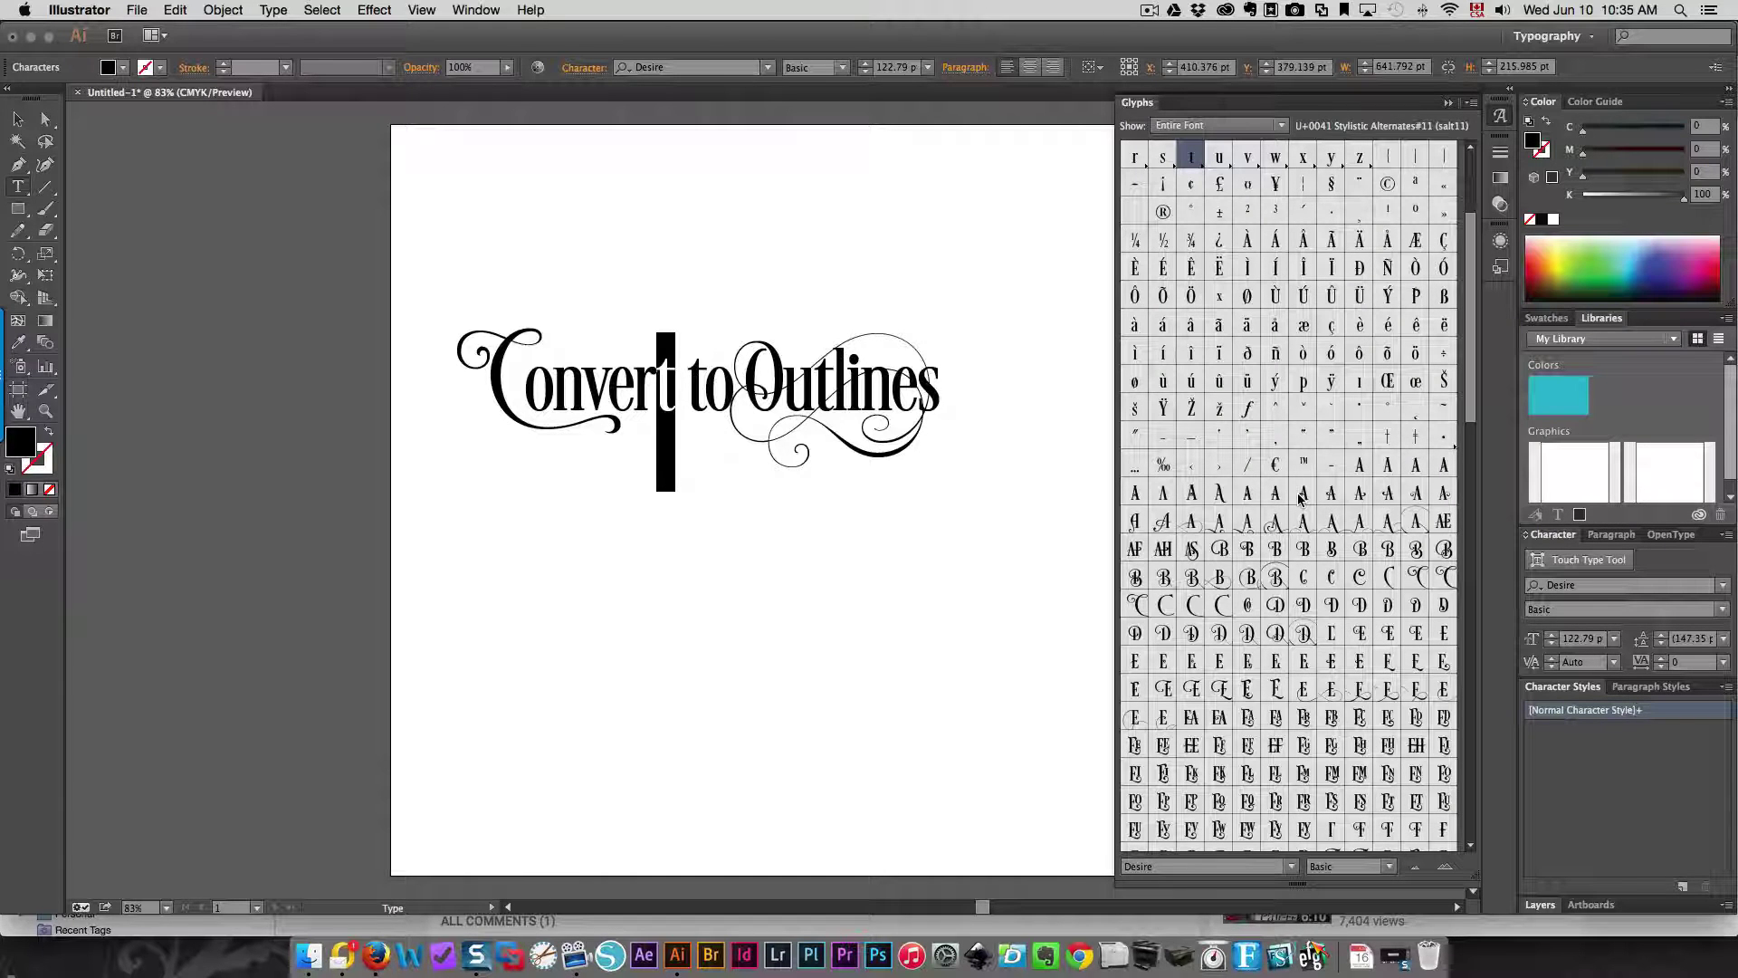
pyautogui.scroll(-10, 1304, 544)
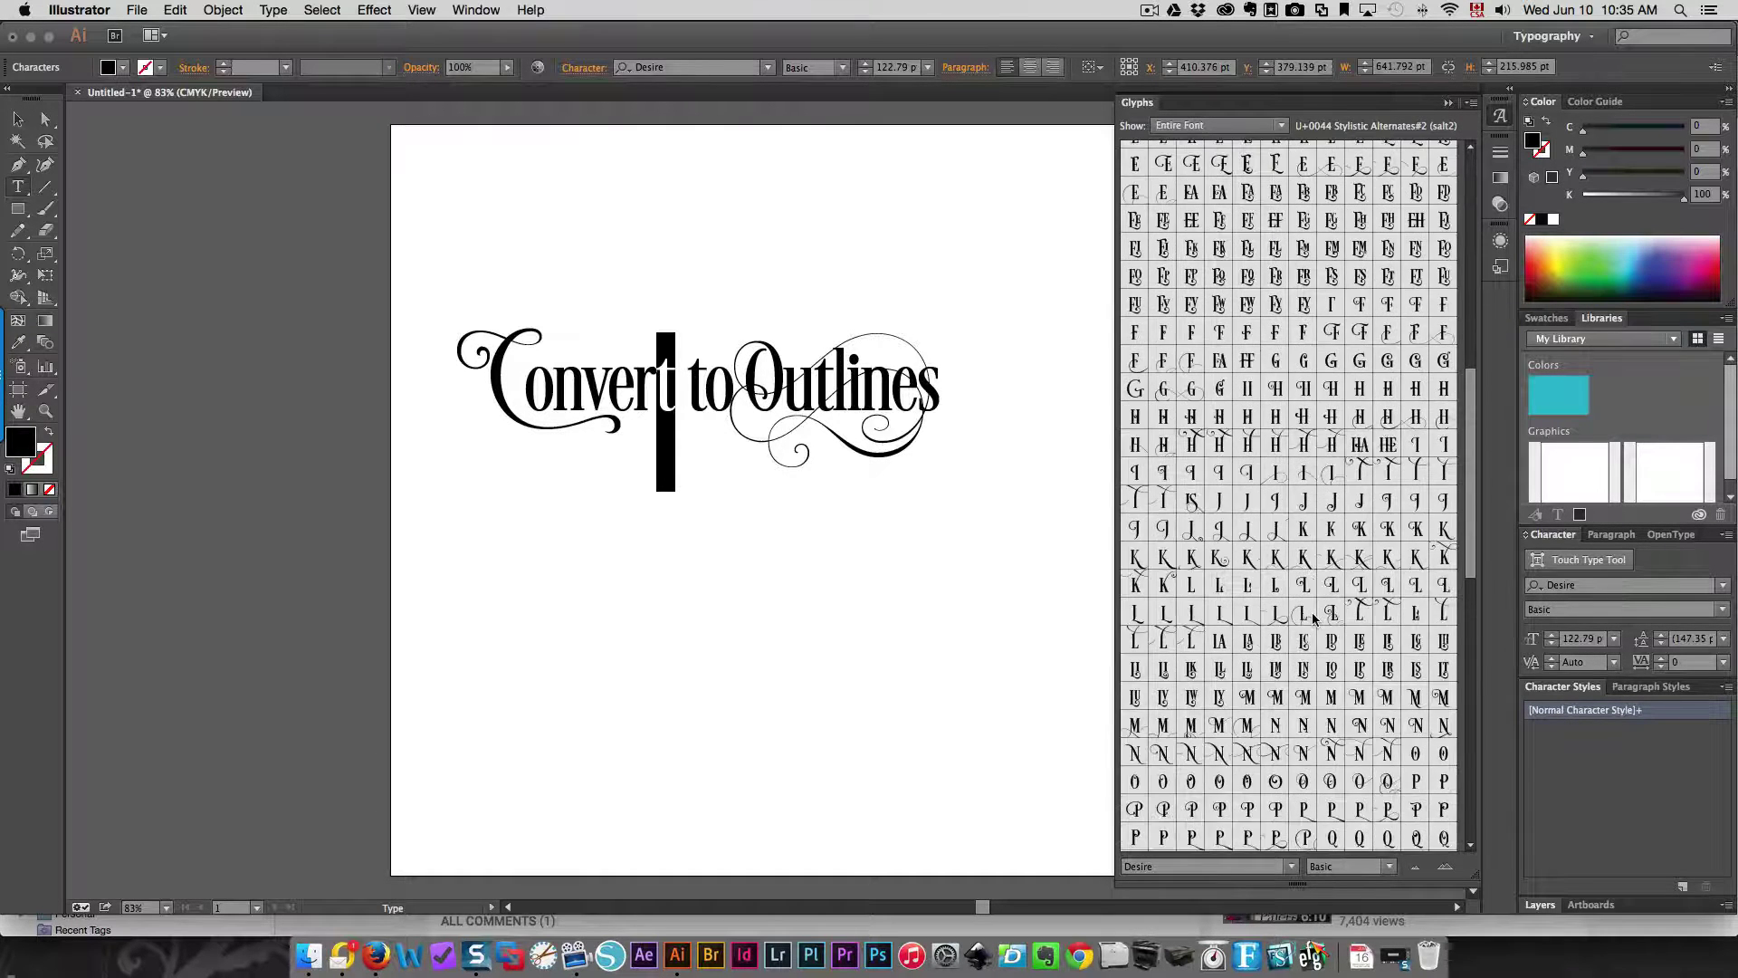
pyautogui.scroll(-8, 1314, 618)
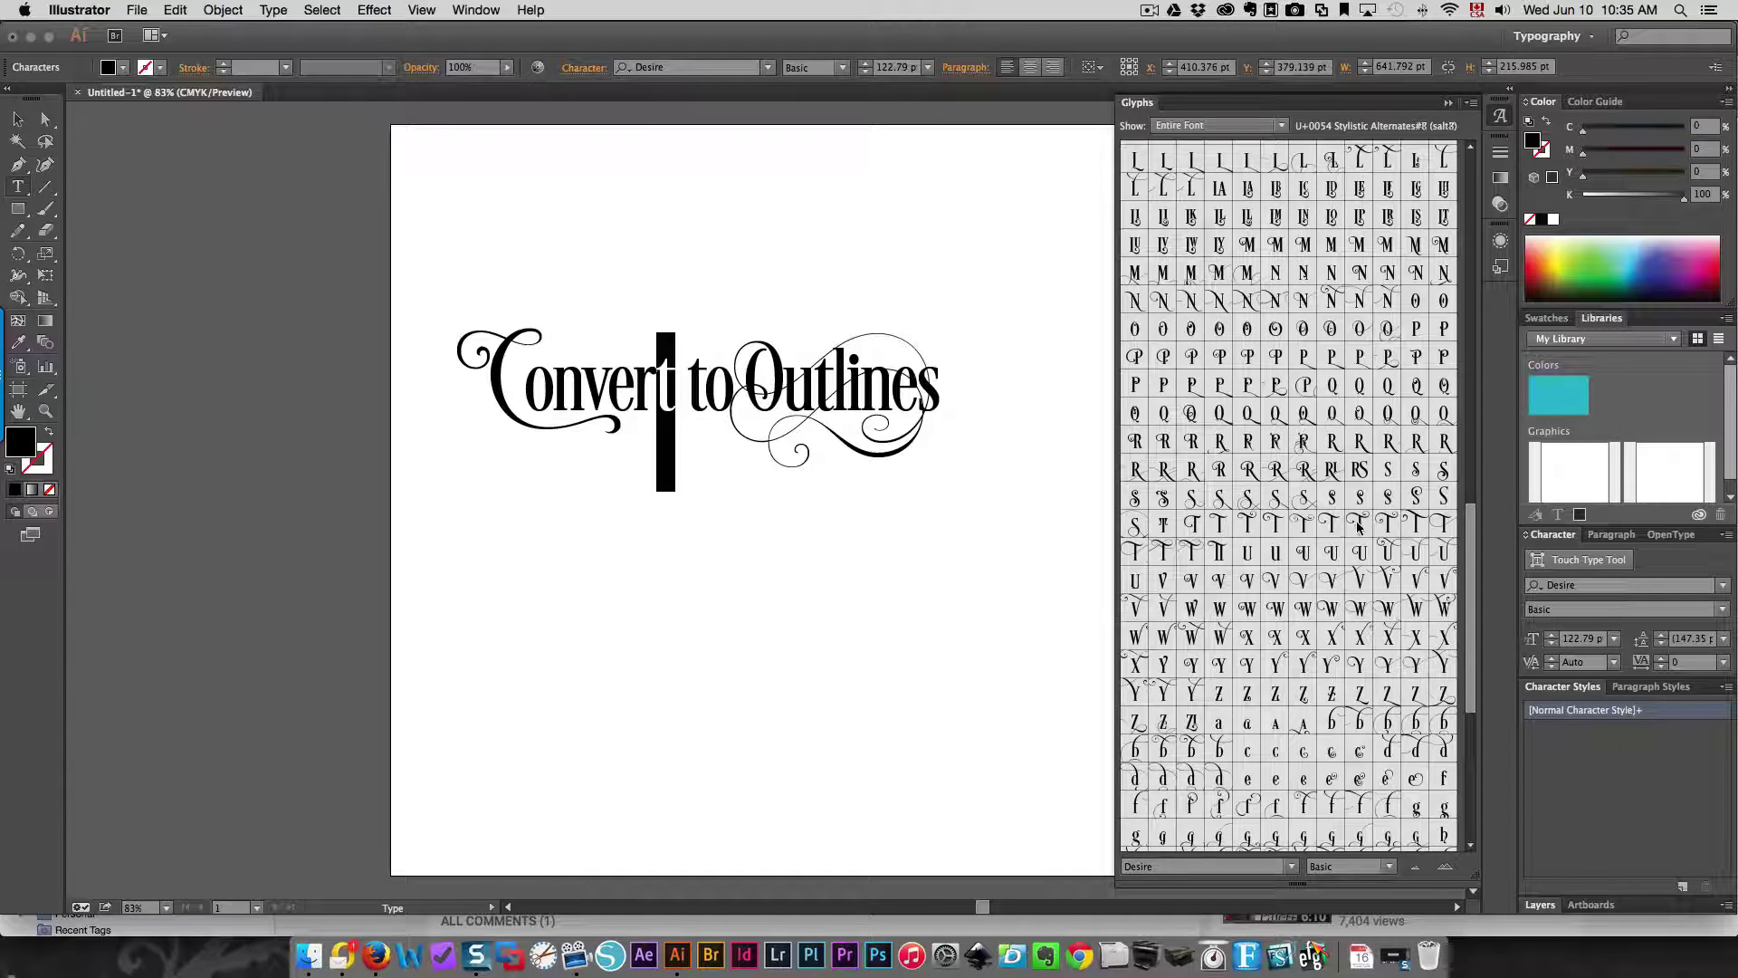
pyautogui.doubleClick(1218, 523)
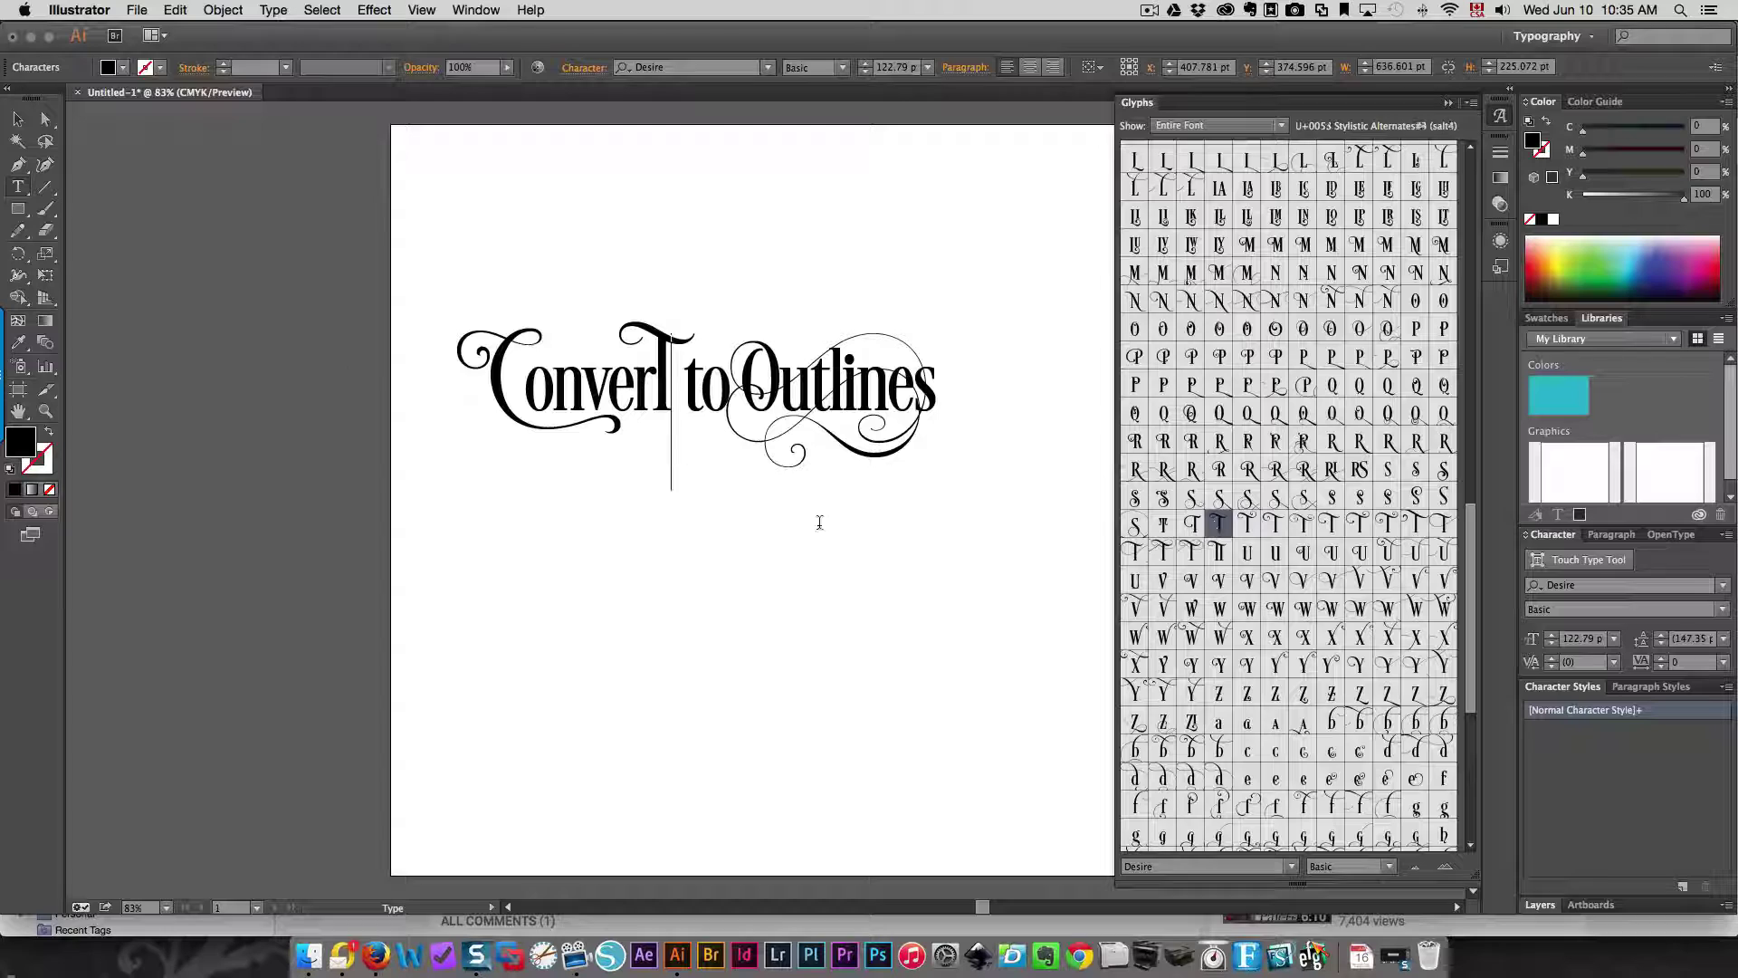
# Step: Swap the final s of Outlines for a swash alternate, trying two versions
pyautogui.moveTo(916, 396); pyautogui.dragTo(937, 396)
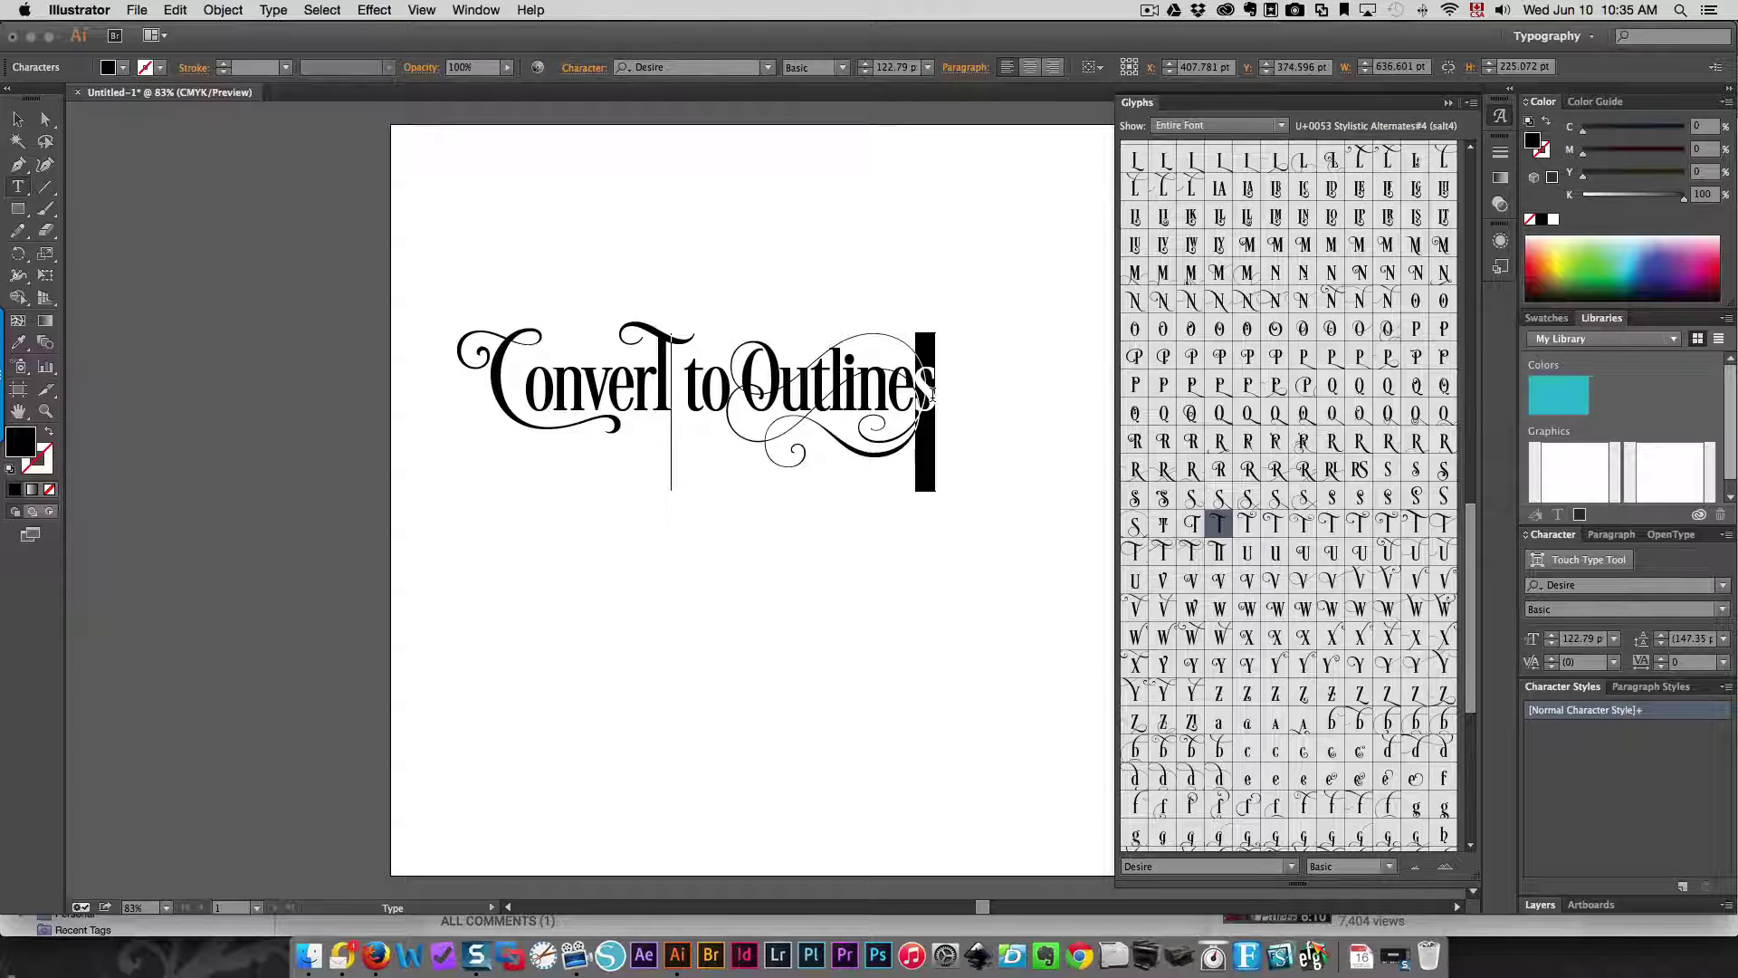
pyautogui.scroll(-15, 1254, 450)
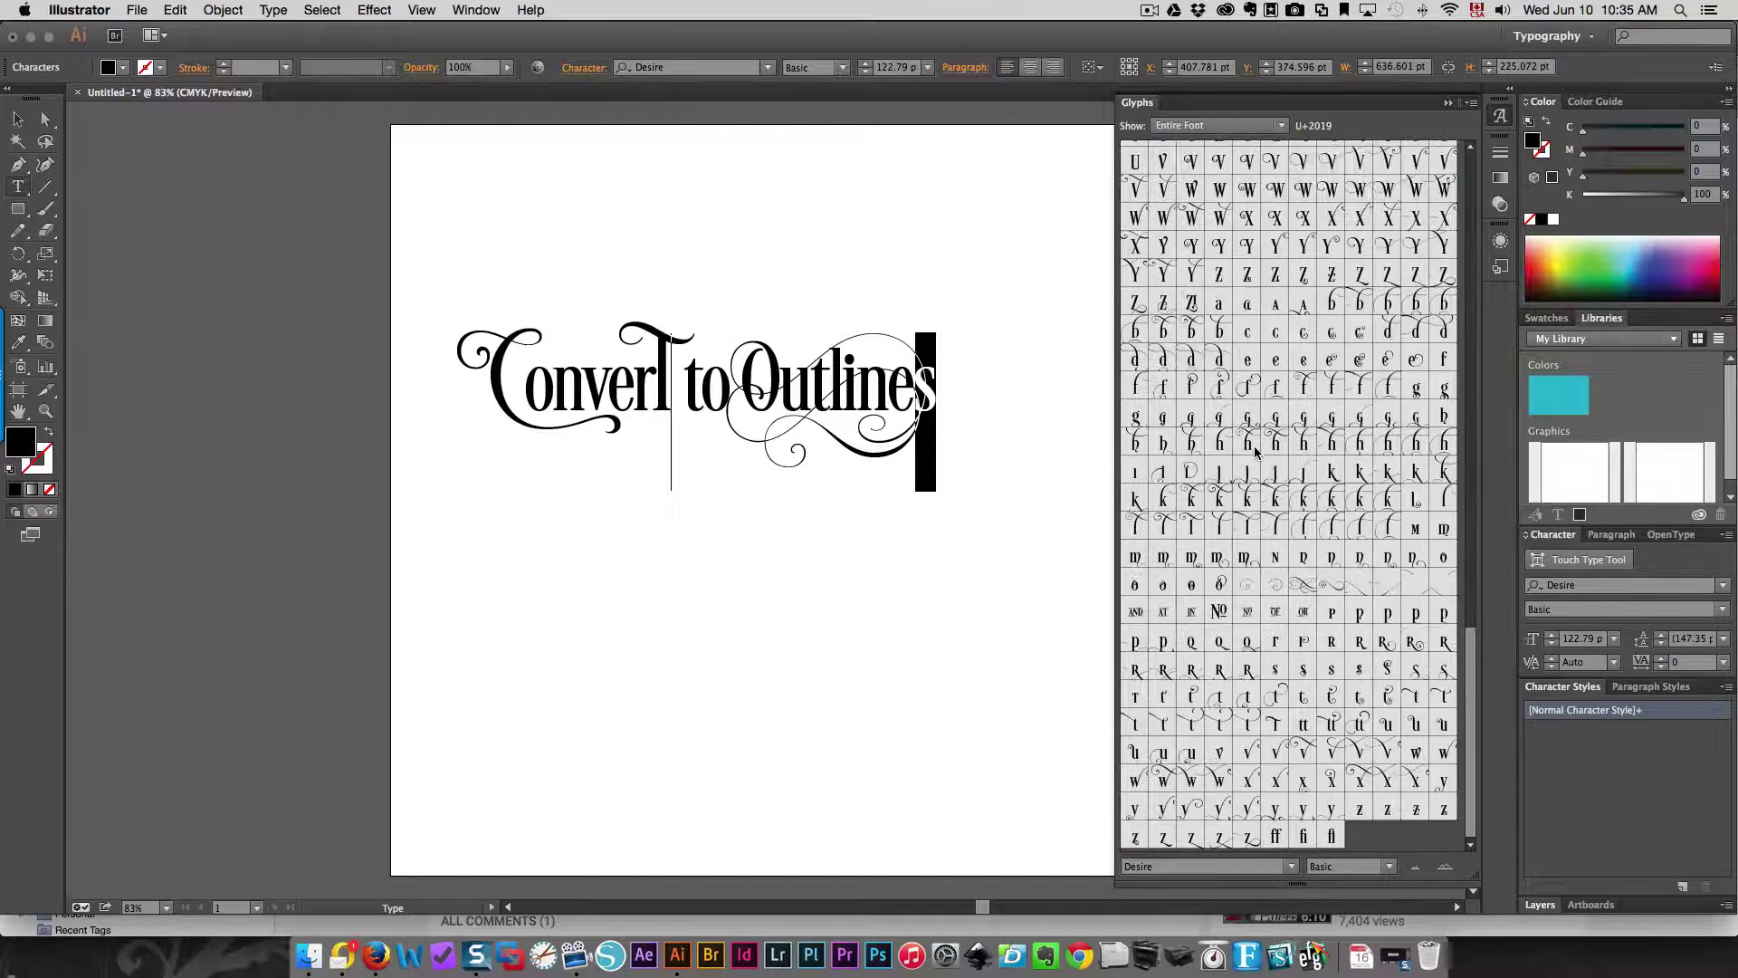
pyautogui.doubleClick(1445, 672)
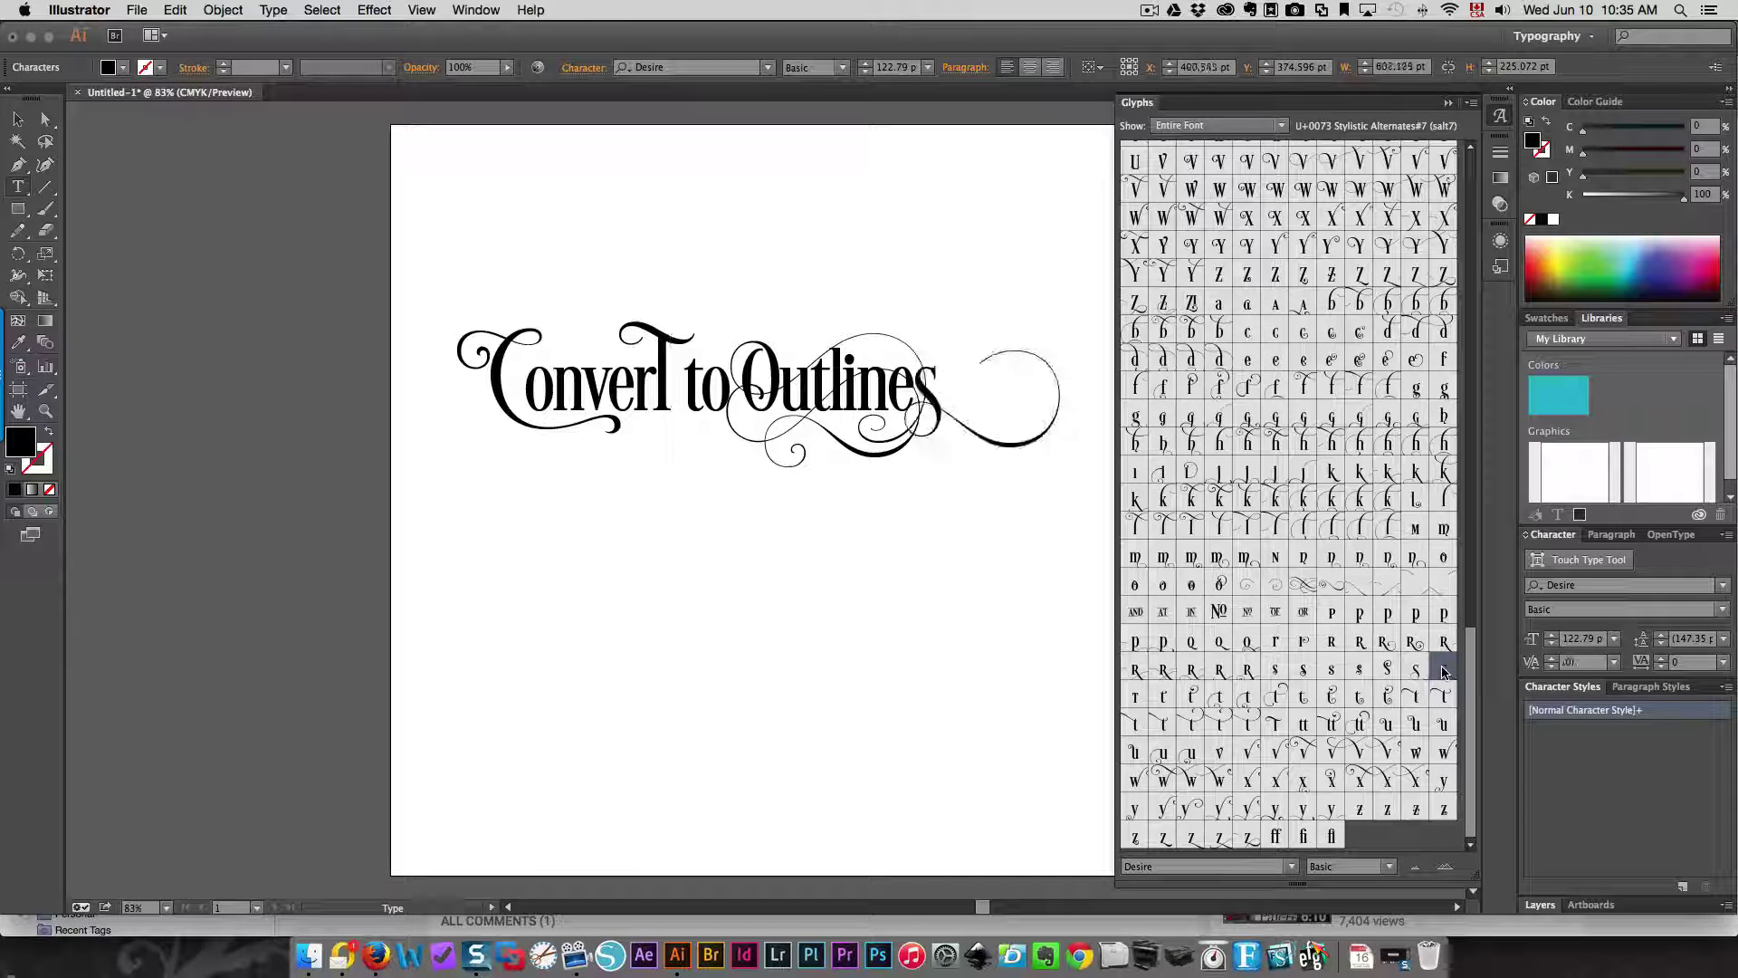
pyautogui.moveTo(916, 396); pyautogui.dragTo(941, 395)
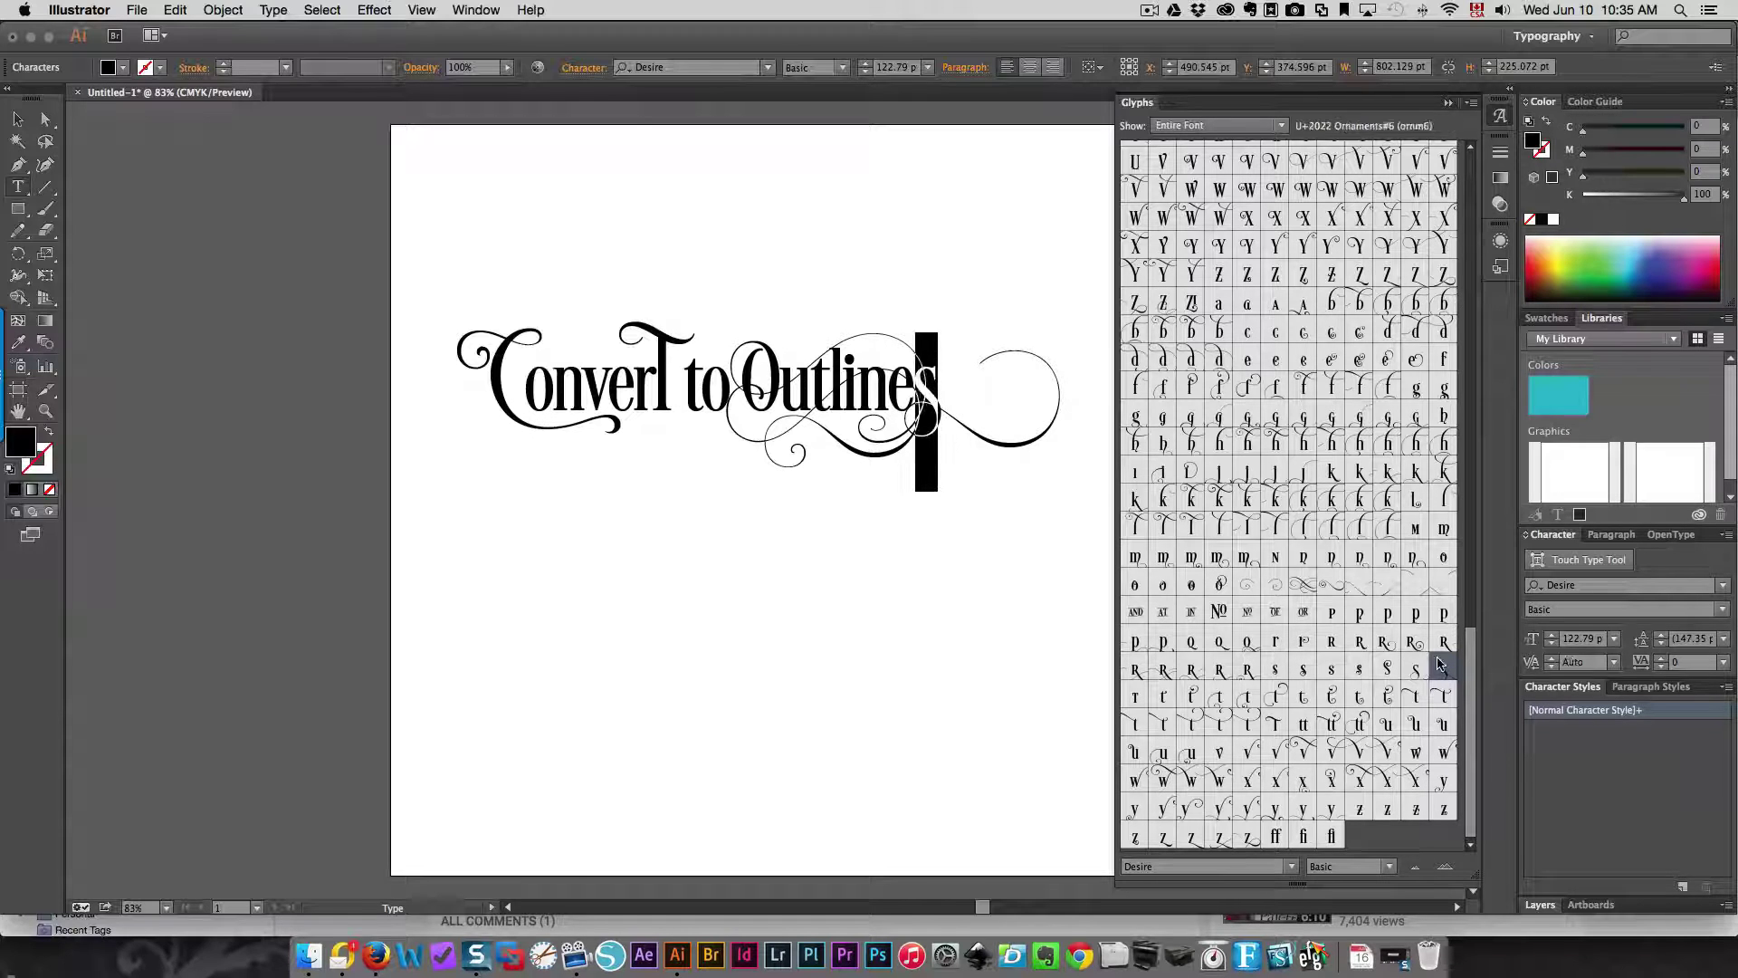
pyautogui.doubleClick(1388, 669)
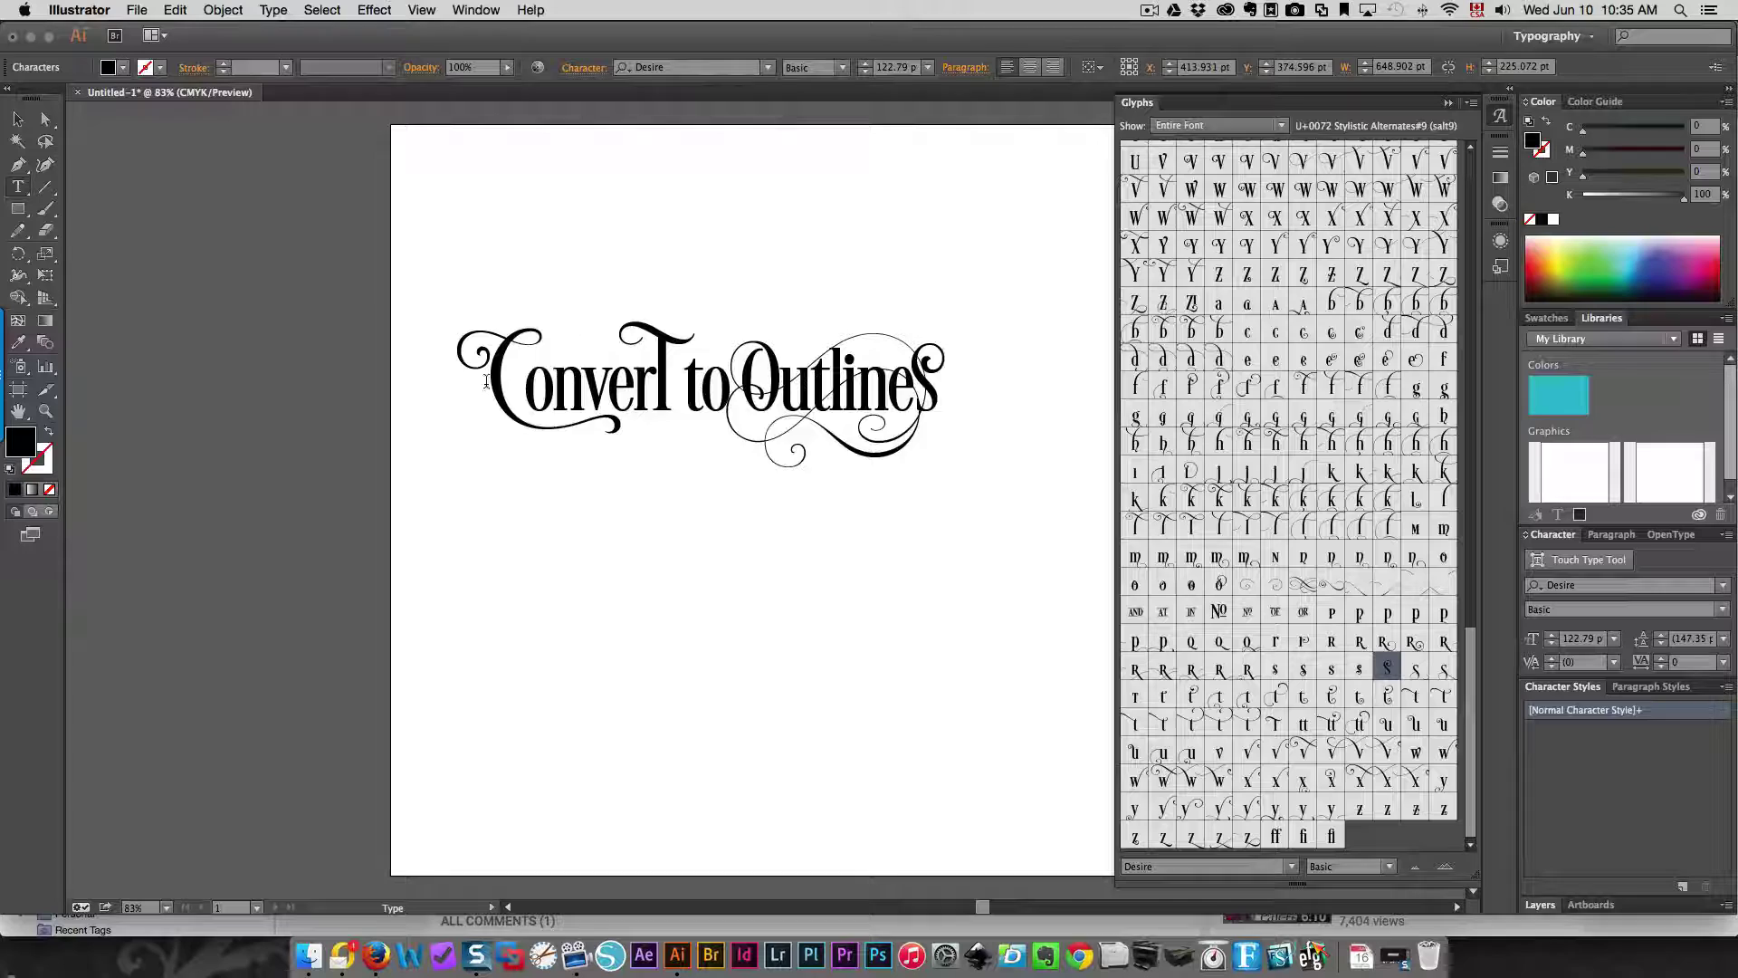
pyautogui.press('super+a')
pyautogui.click(741, 371)
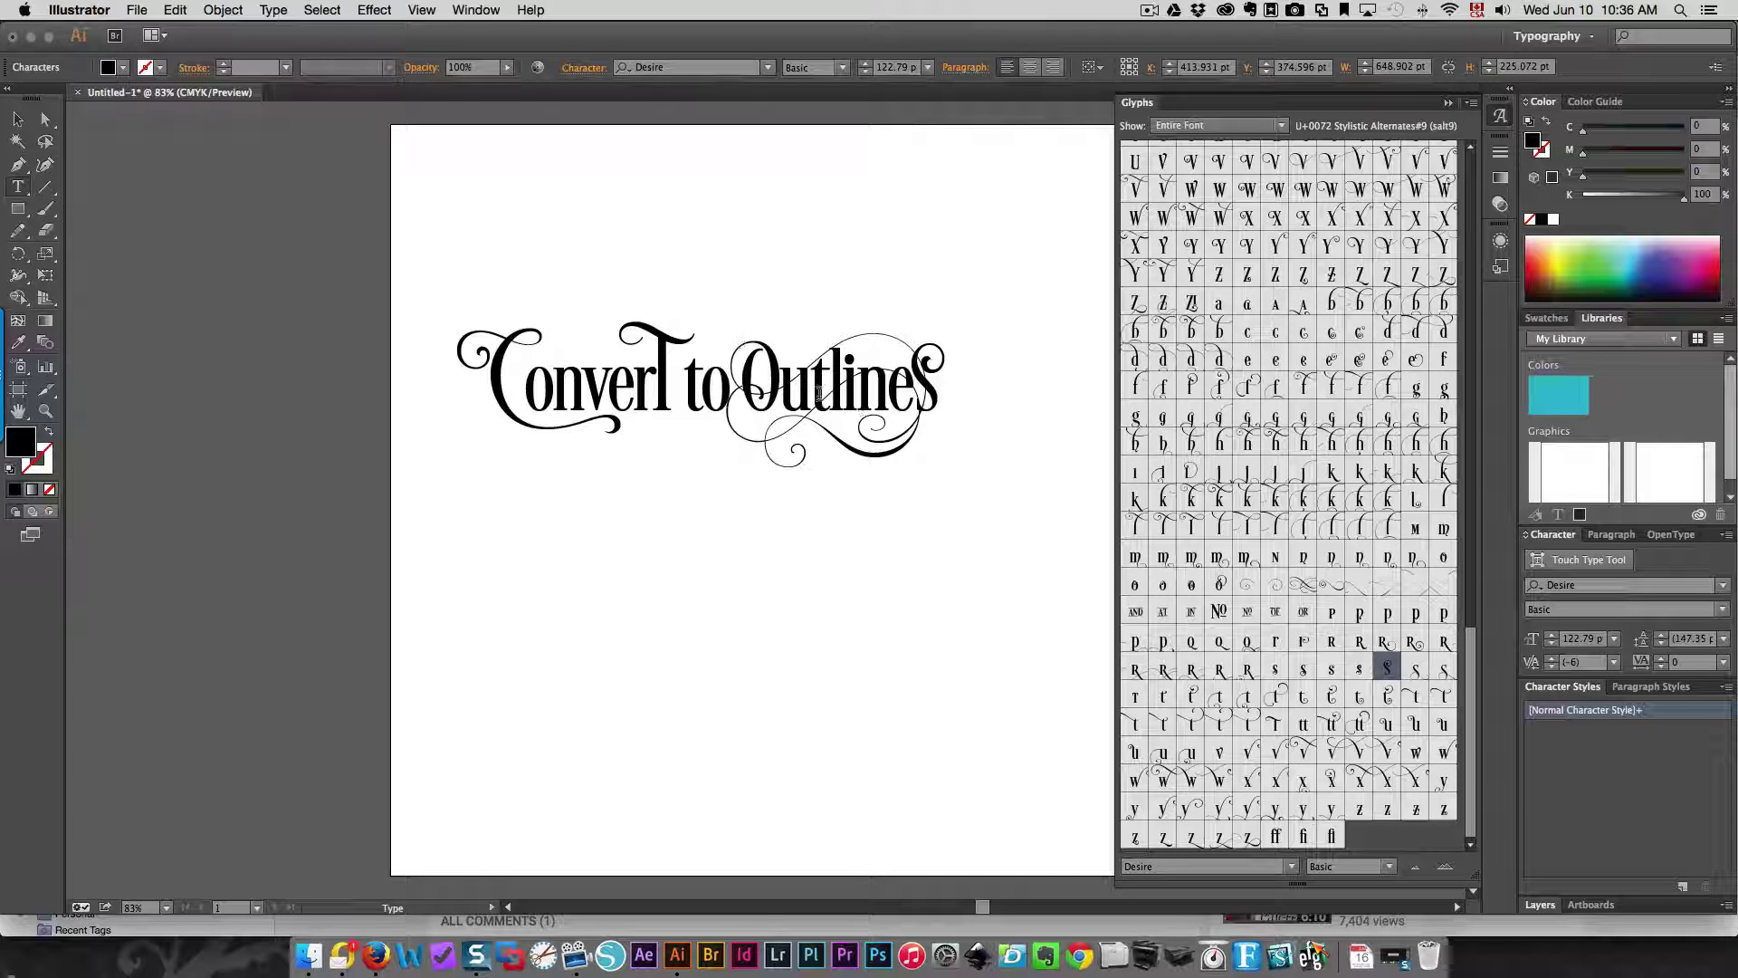
# Step: Give the O of Outlines a black stroke, trying 1 pt, 2 pt and 4 pt weights
pyautogui.moveTo(744, 378); pyautogui.dragTo(777, 378)
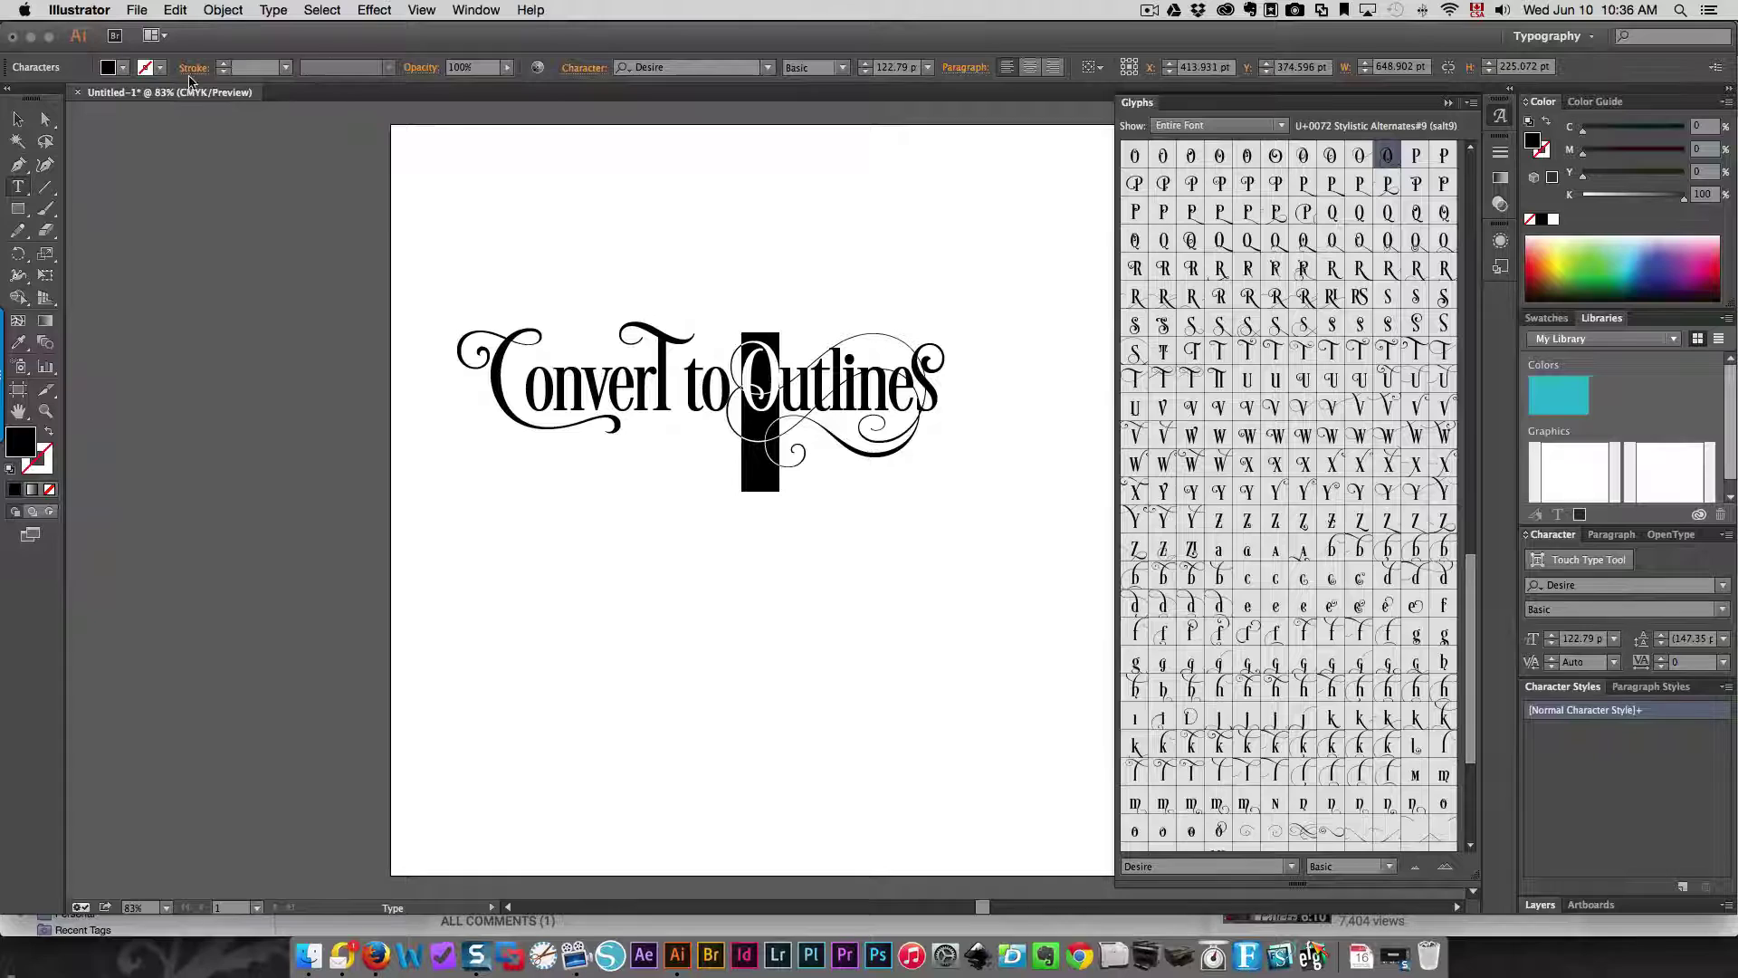
pyautogui.click(160, 72)
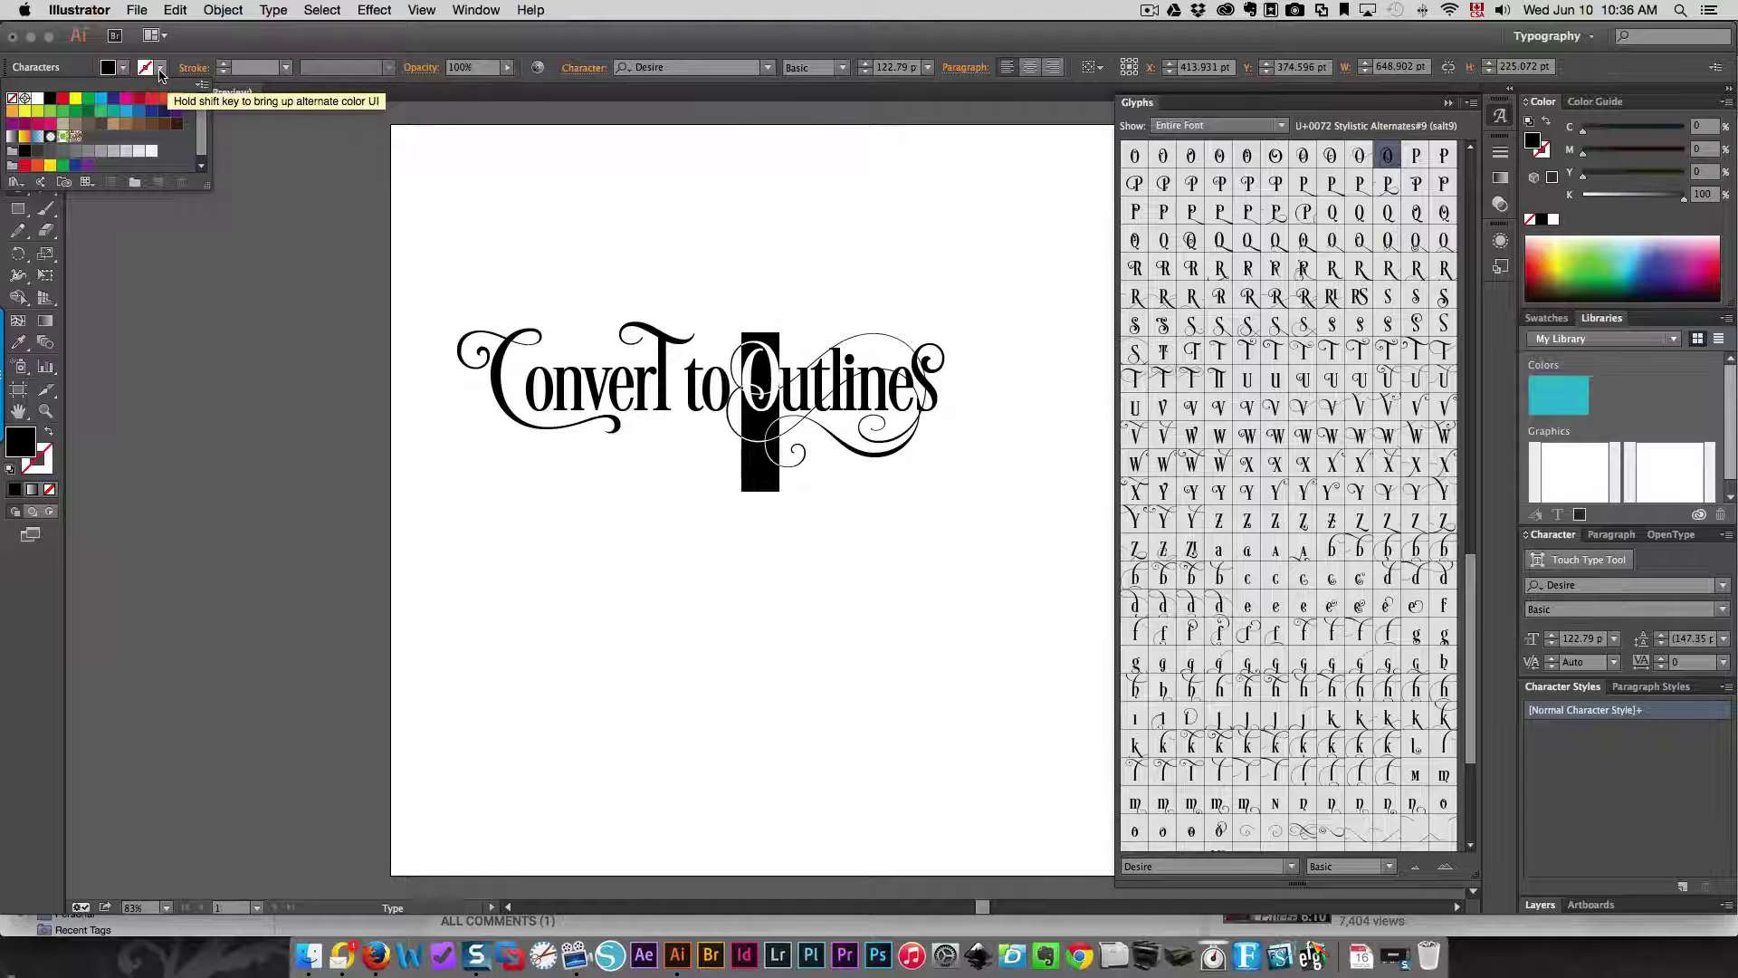
pyautogui.click(51, 99)
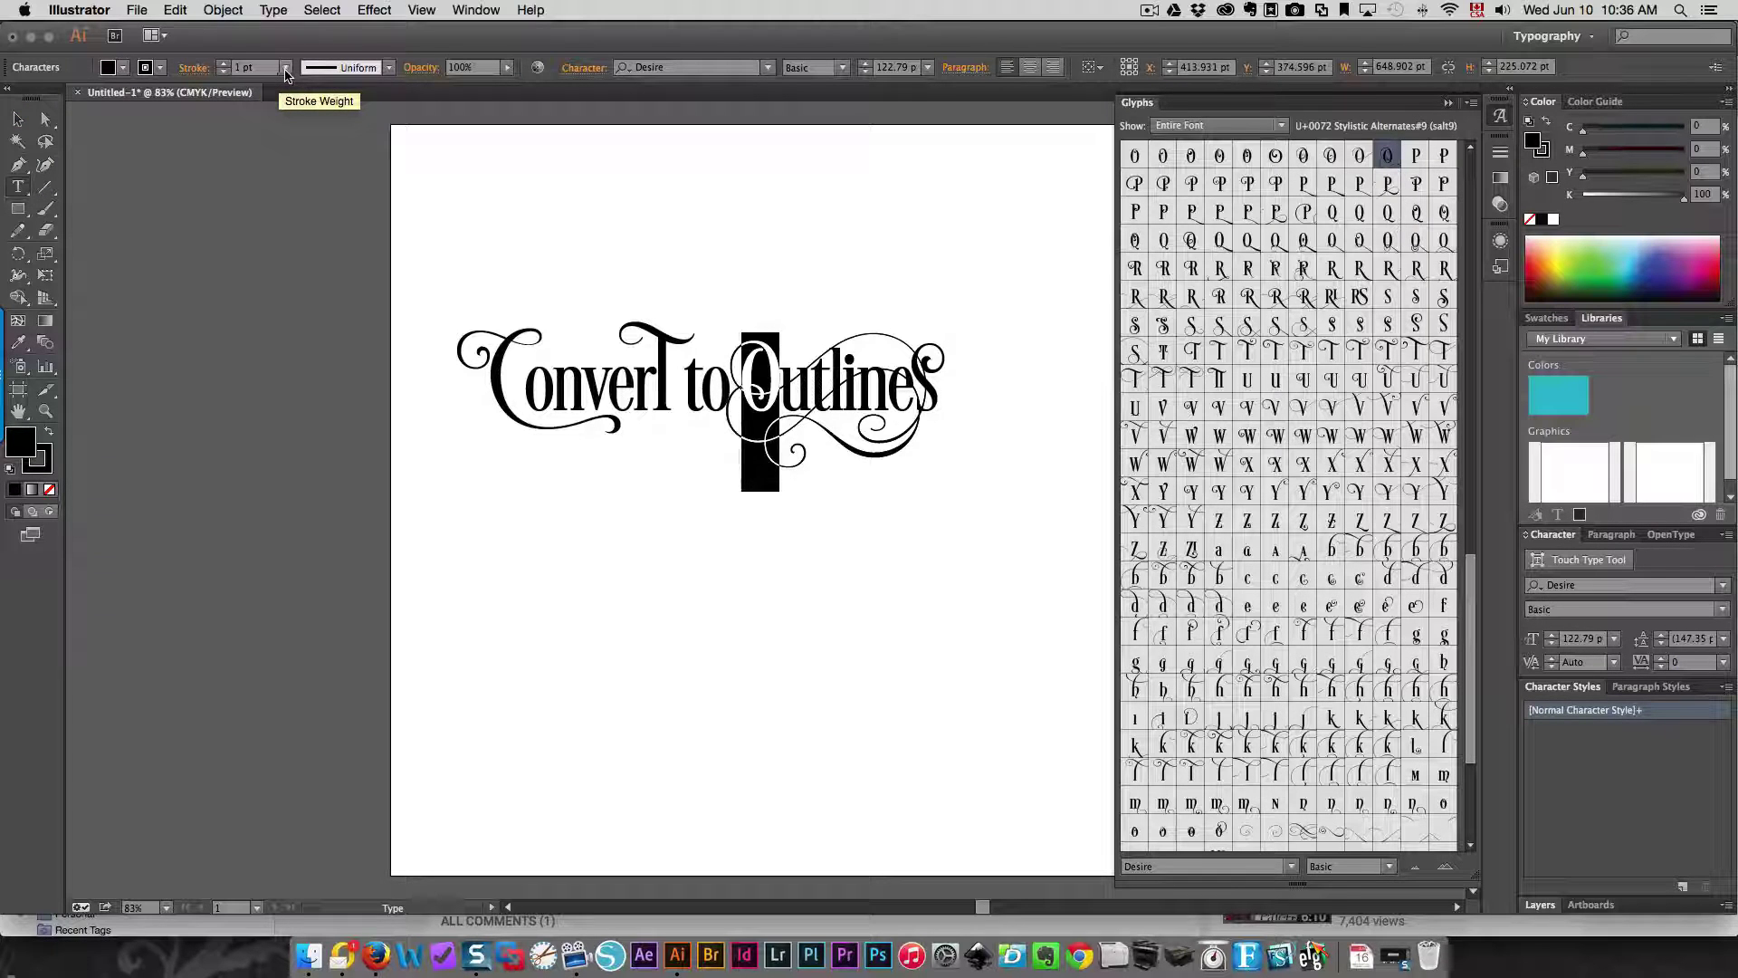
pyautogui.click(285, 74)
pyautogui.click(302, 170)
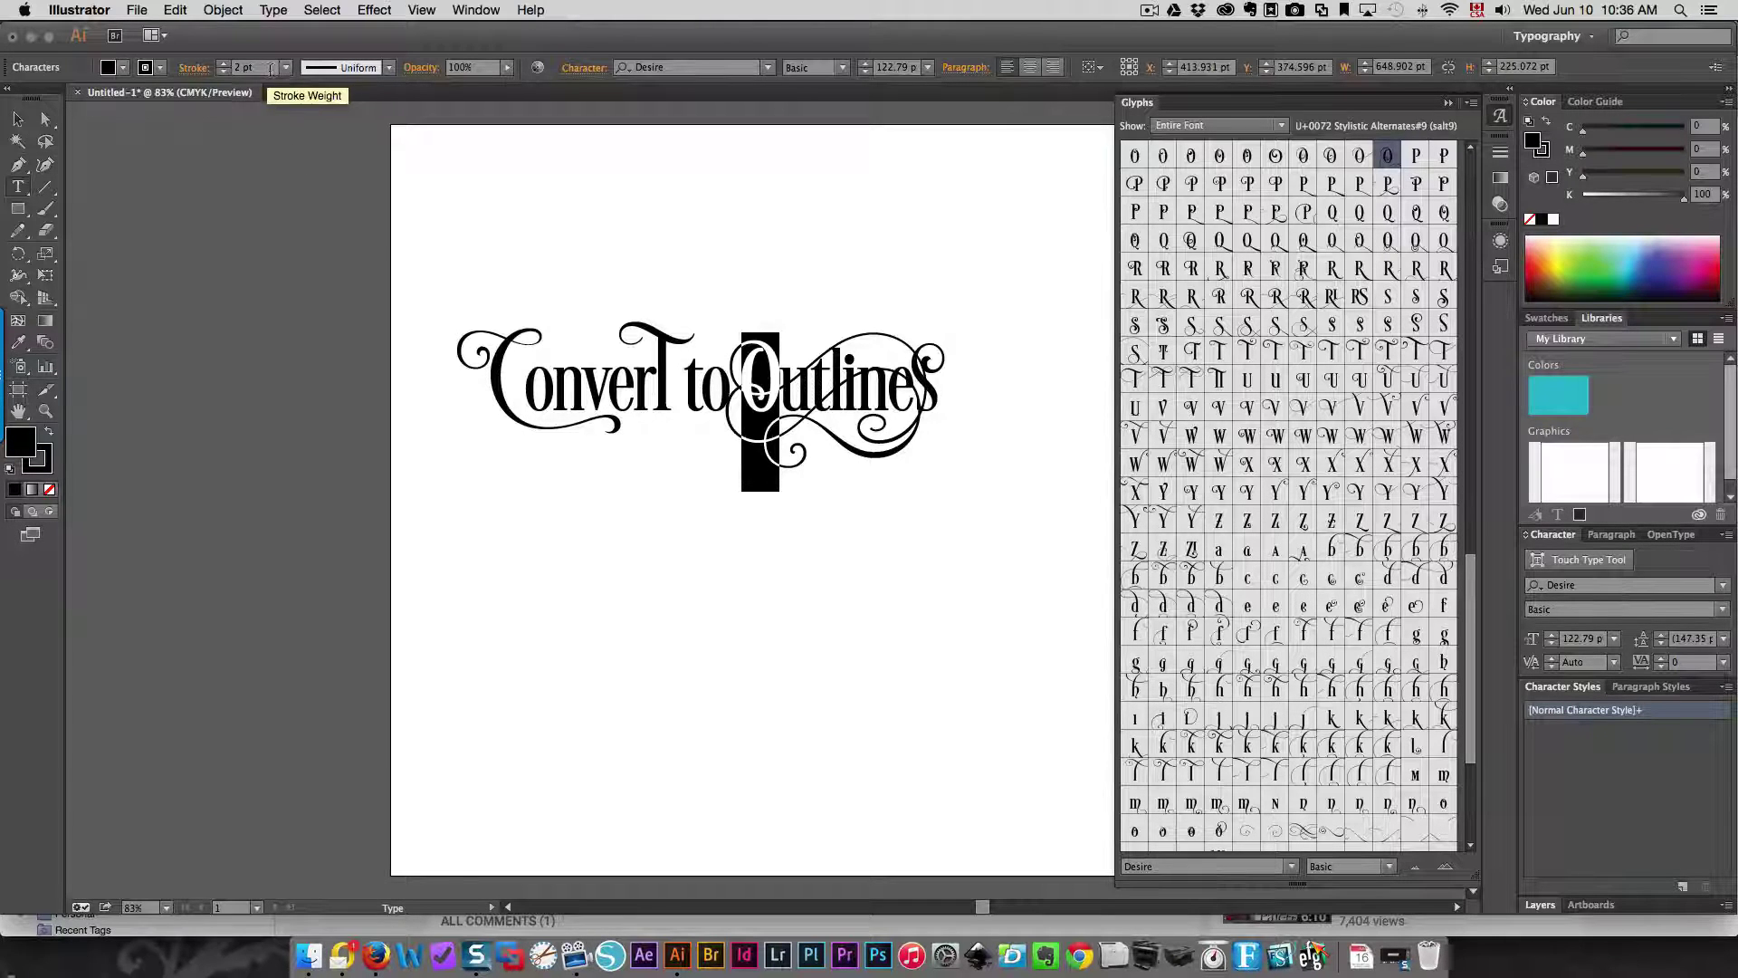
pyautogui.click(222, 73)
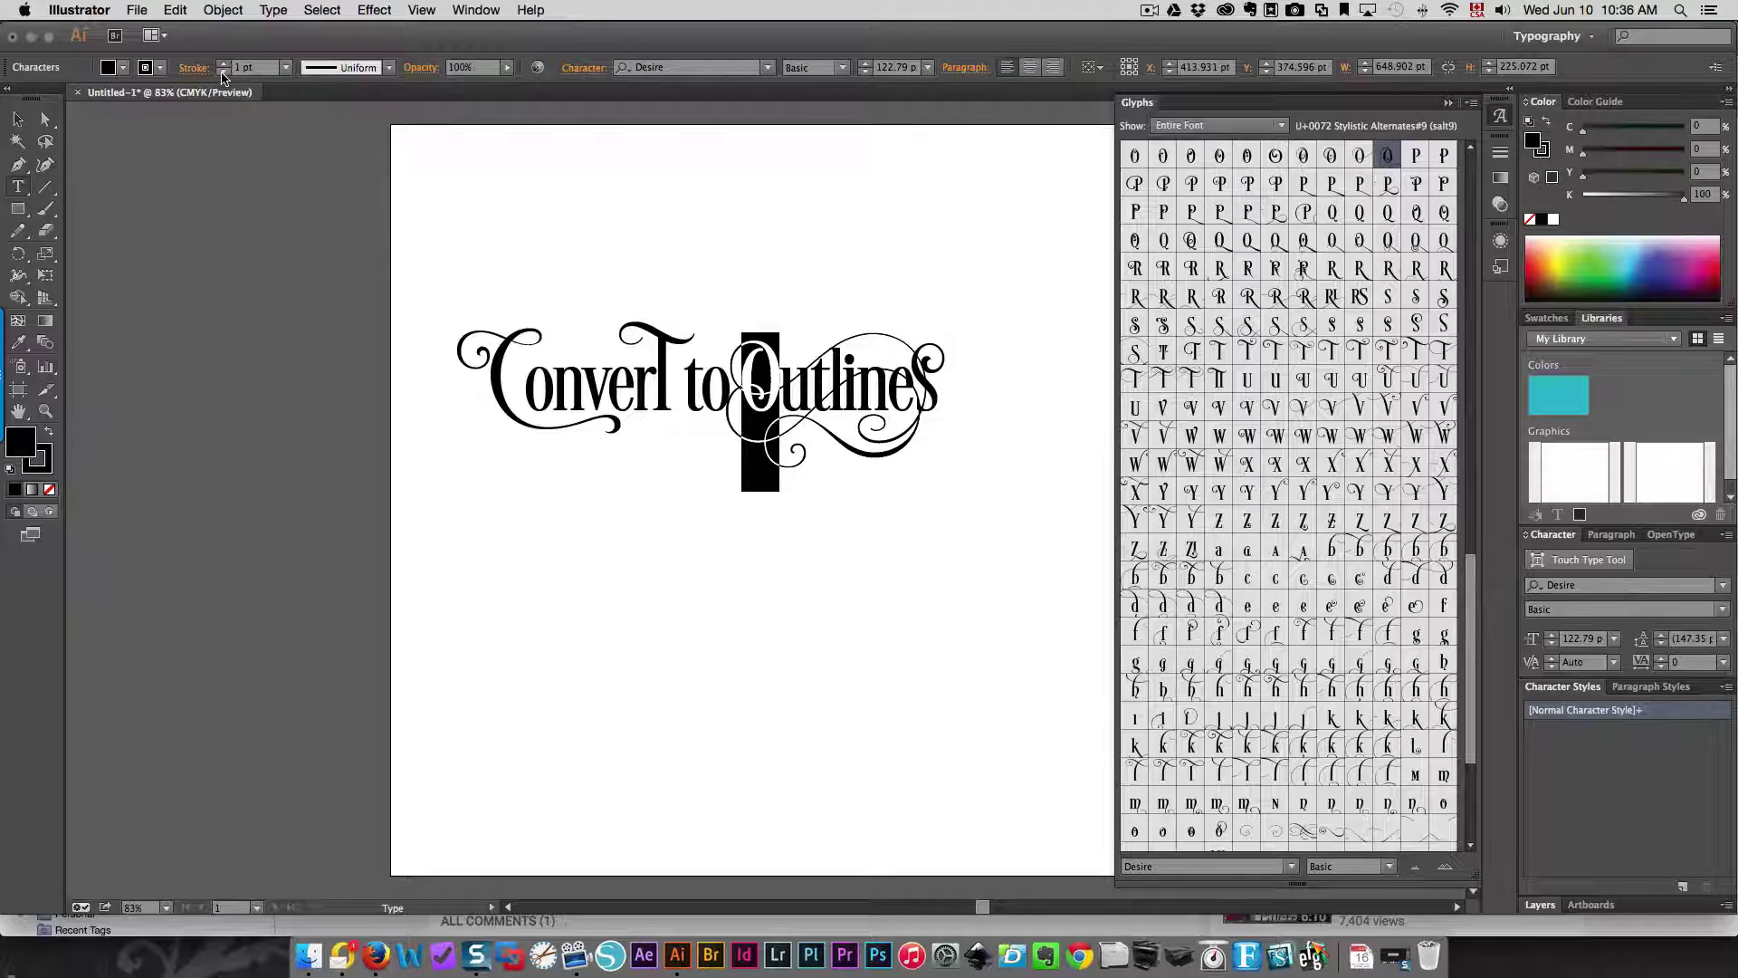
pyautogui.click(225, 67)
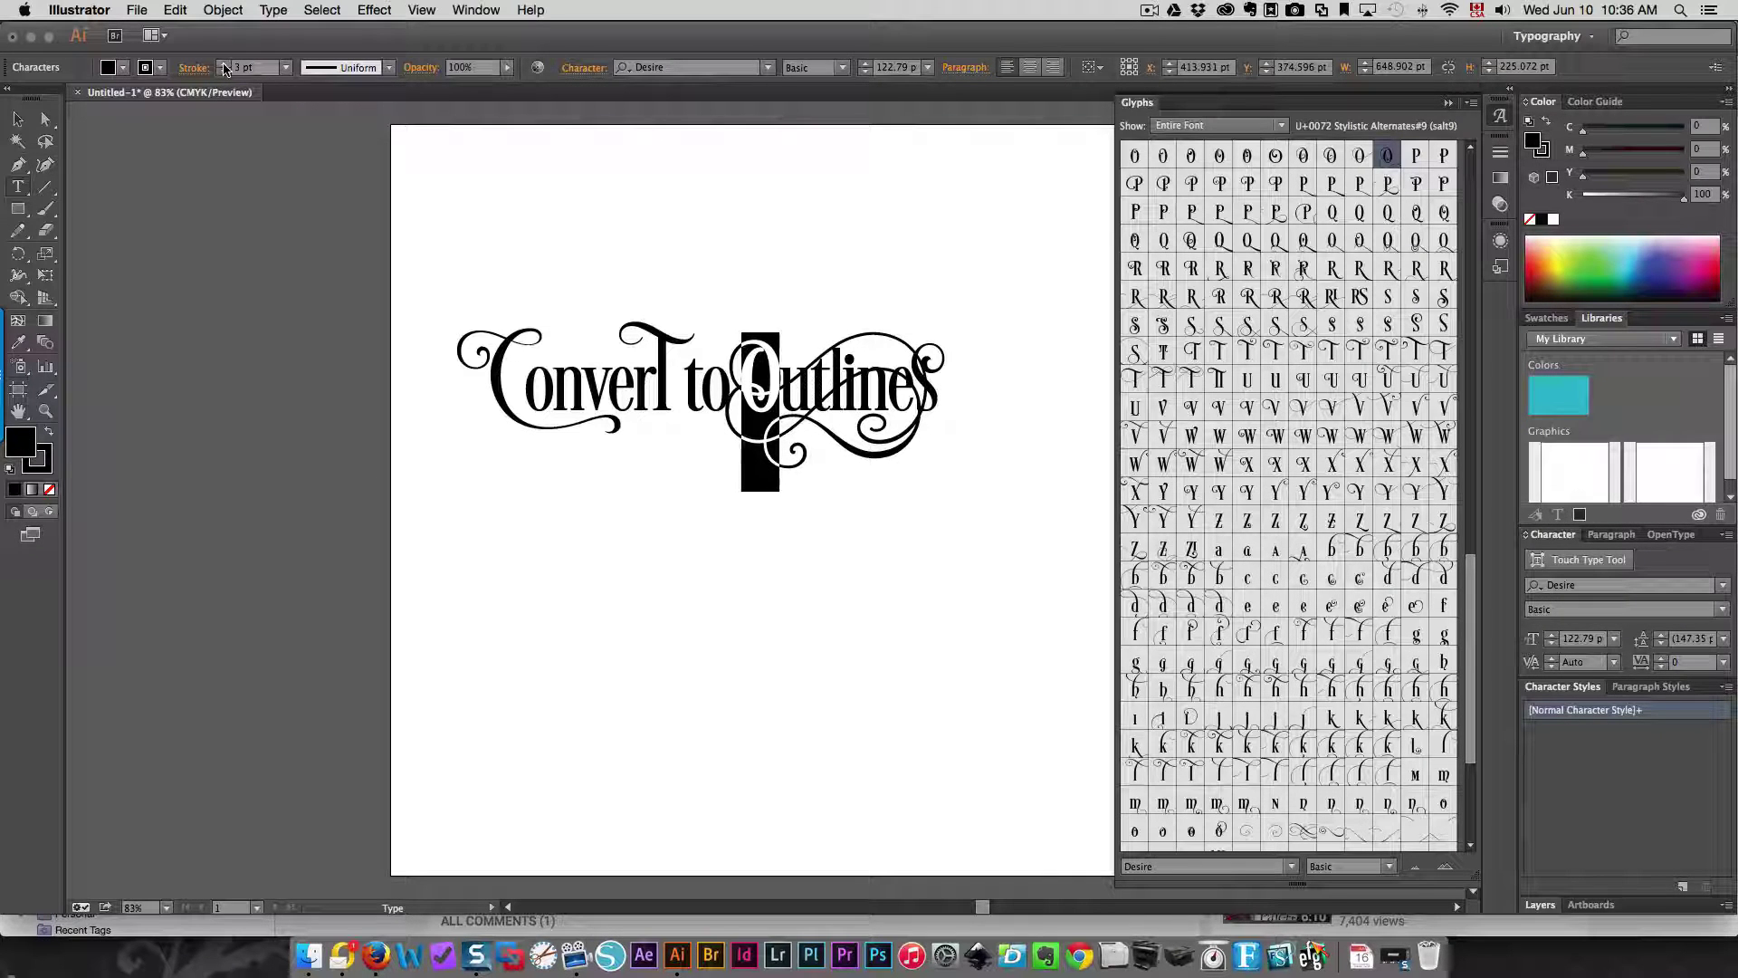
pyautogui.click(224, 67)
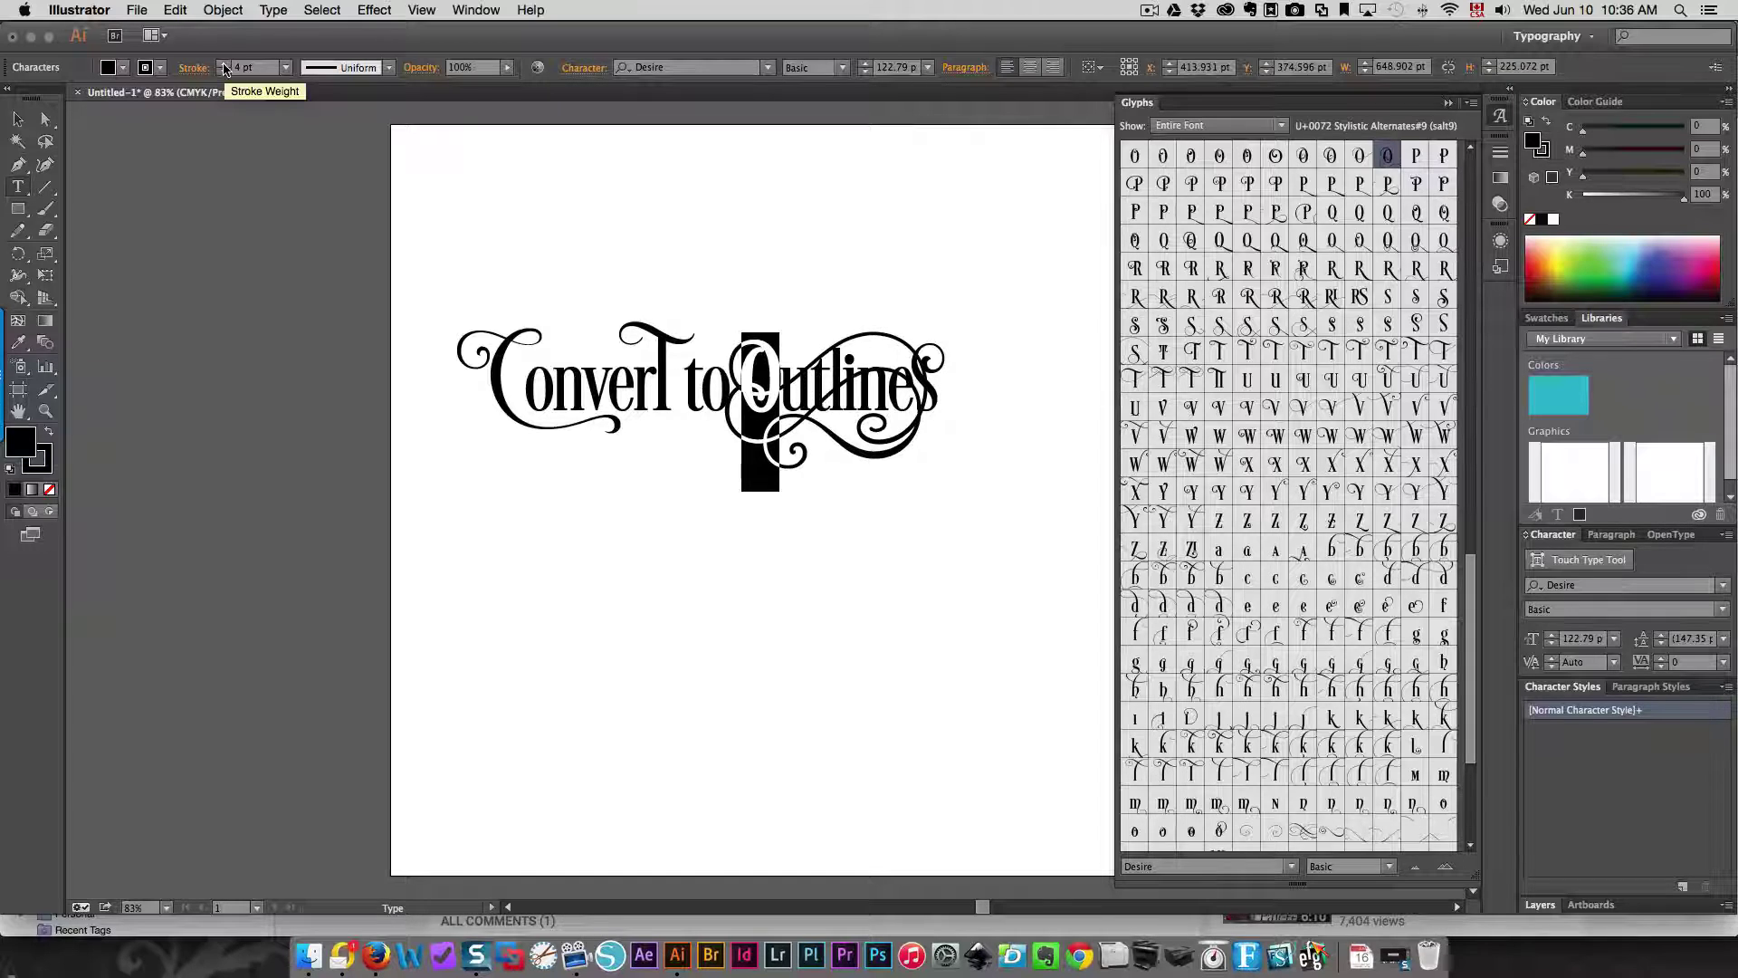
pyautogui.press('Left')
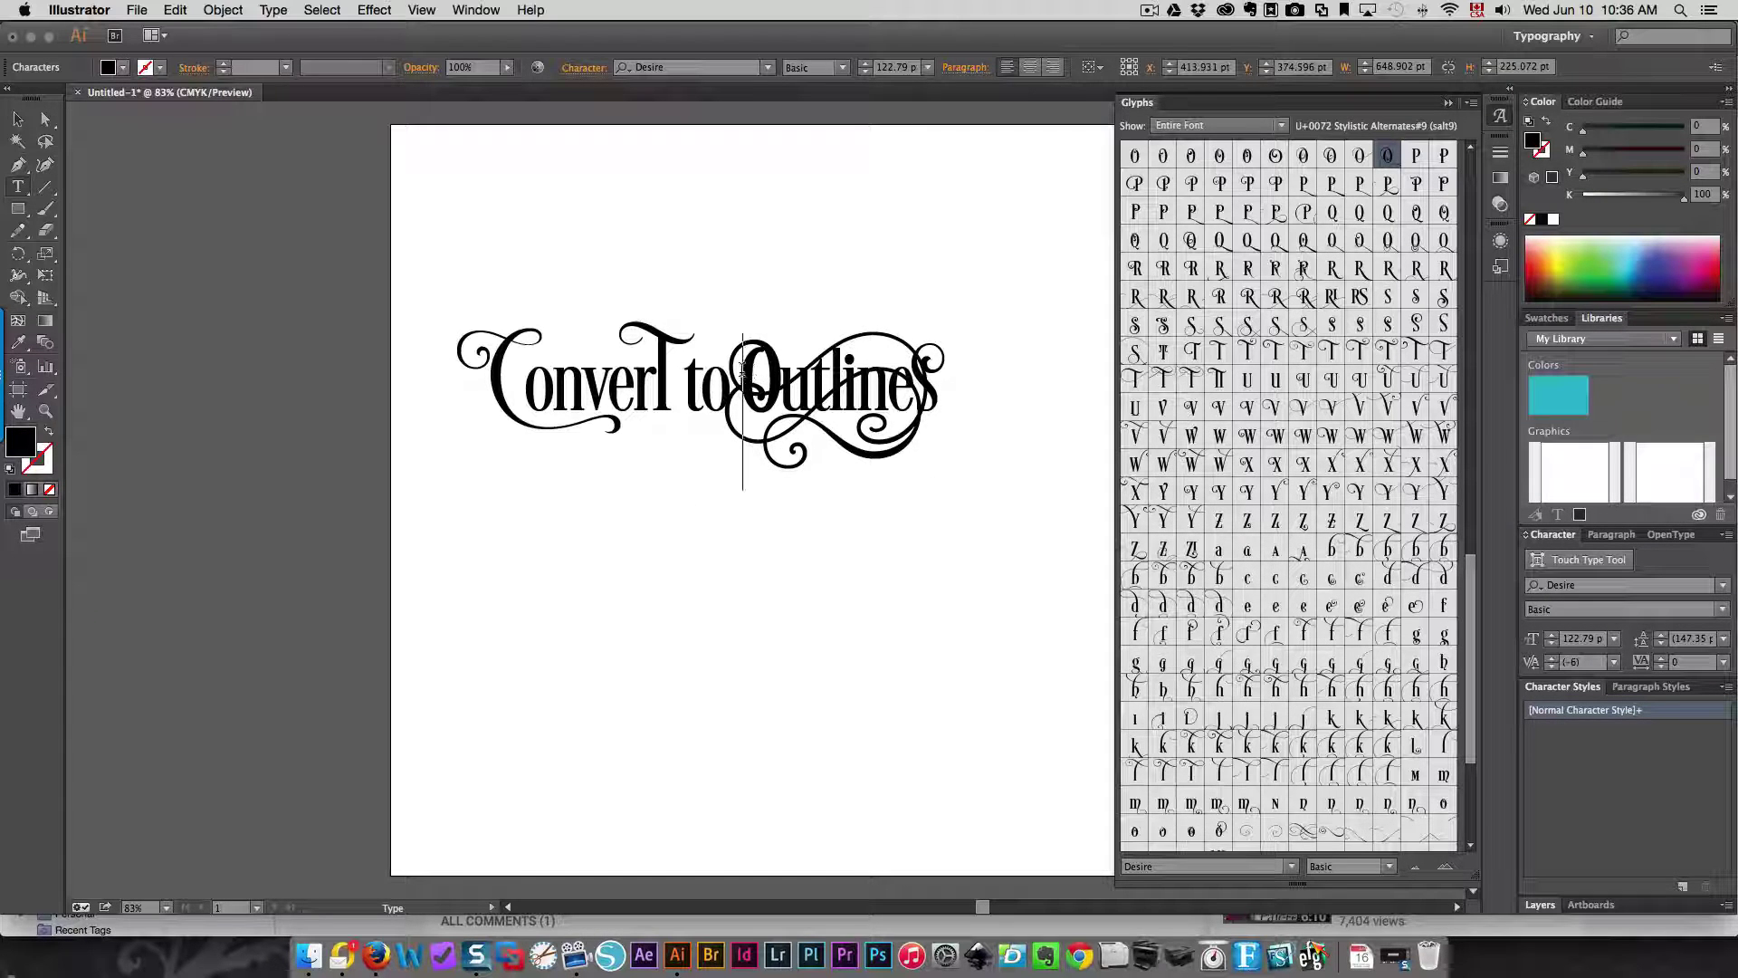
# Step: Set the O's stroke weight back to 2 pt
pyautogui.hotkey('shift', 'Right')
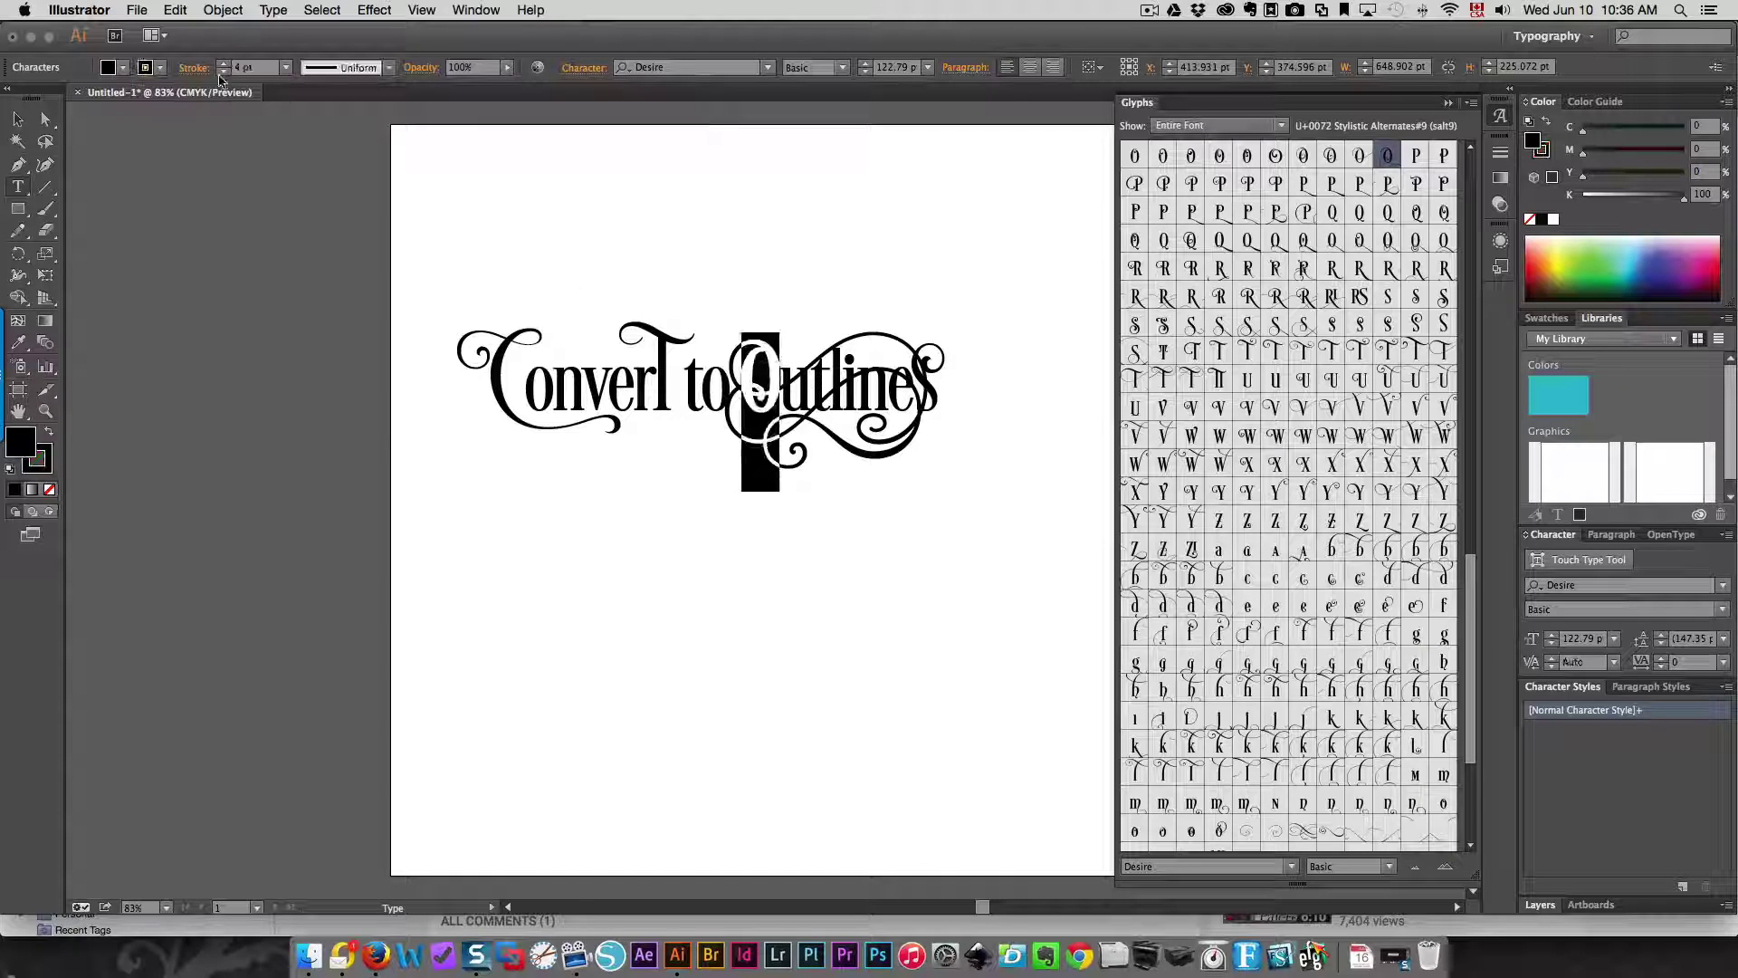
pyautogui.click(285, 68)
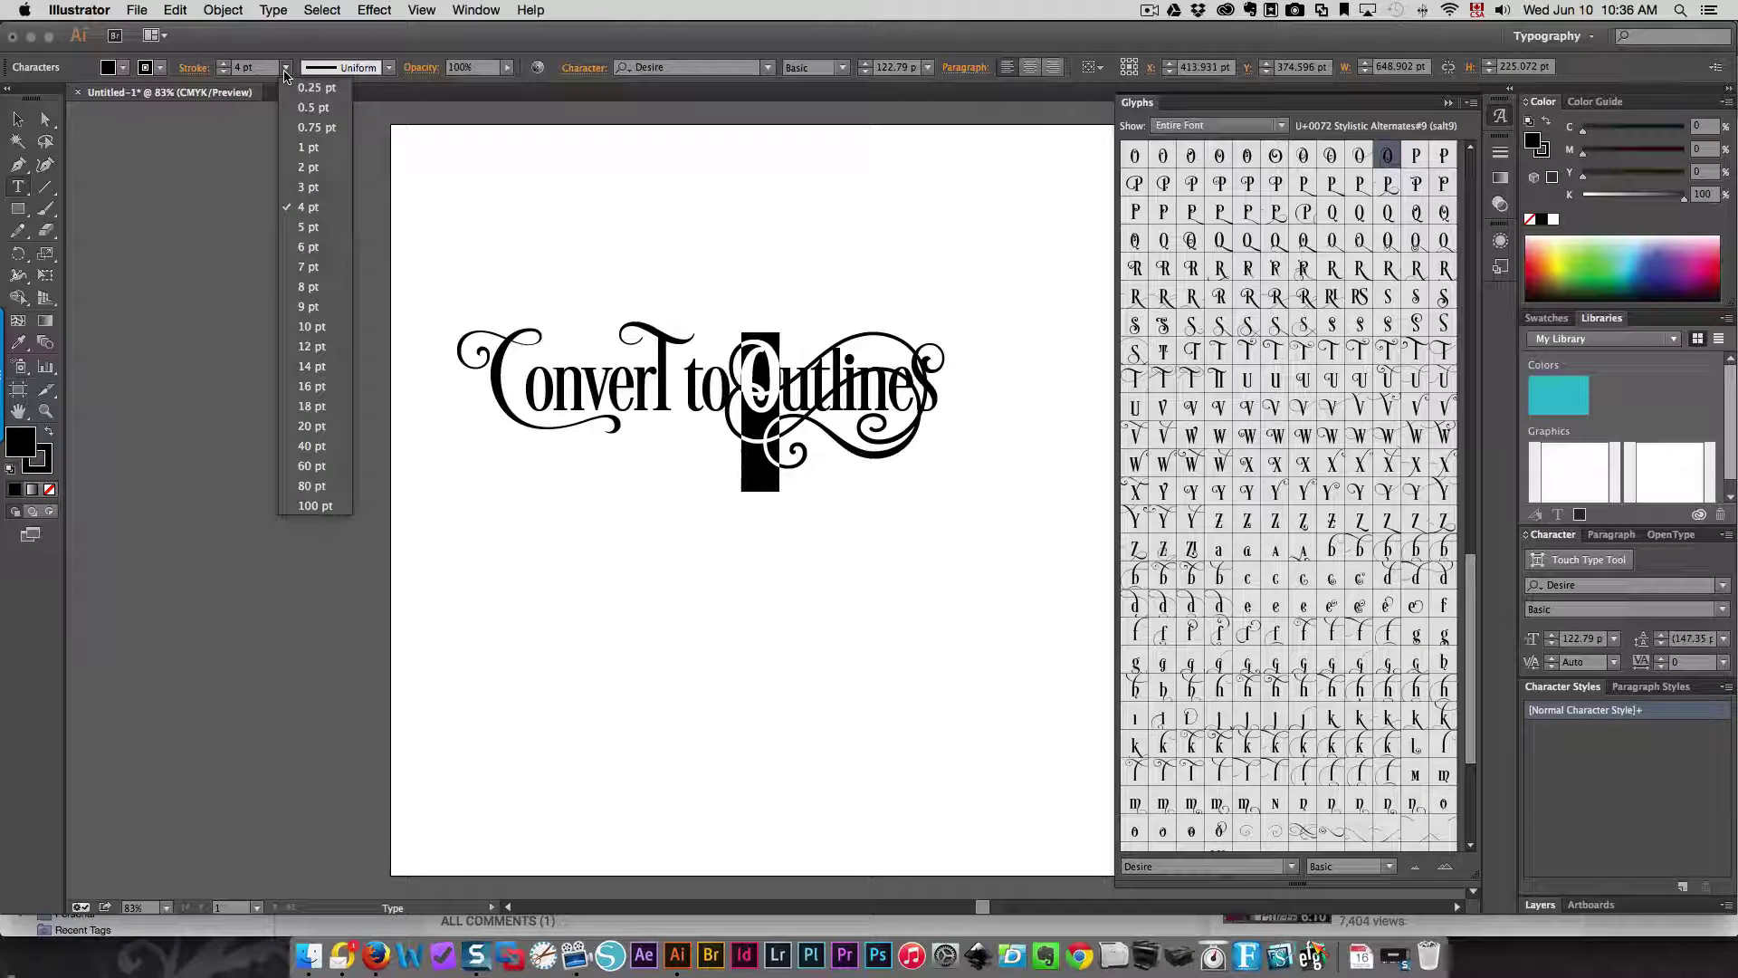
pyautogui.click(285, 68)
pyautogui.click(285, 68)
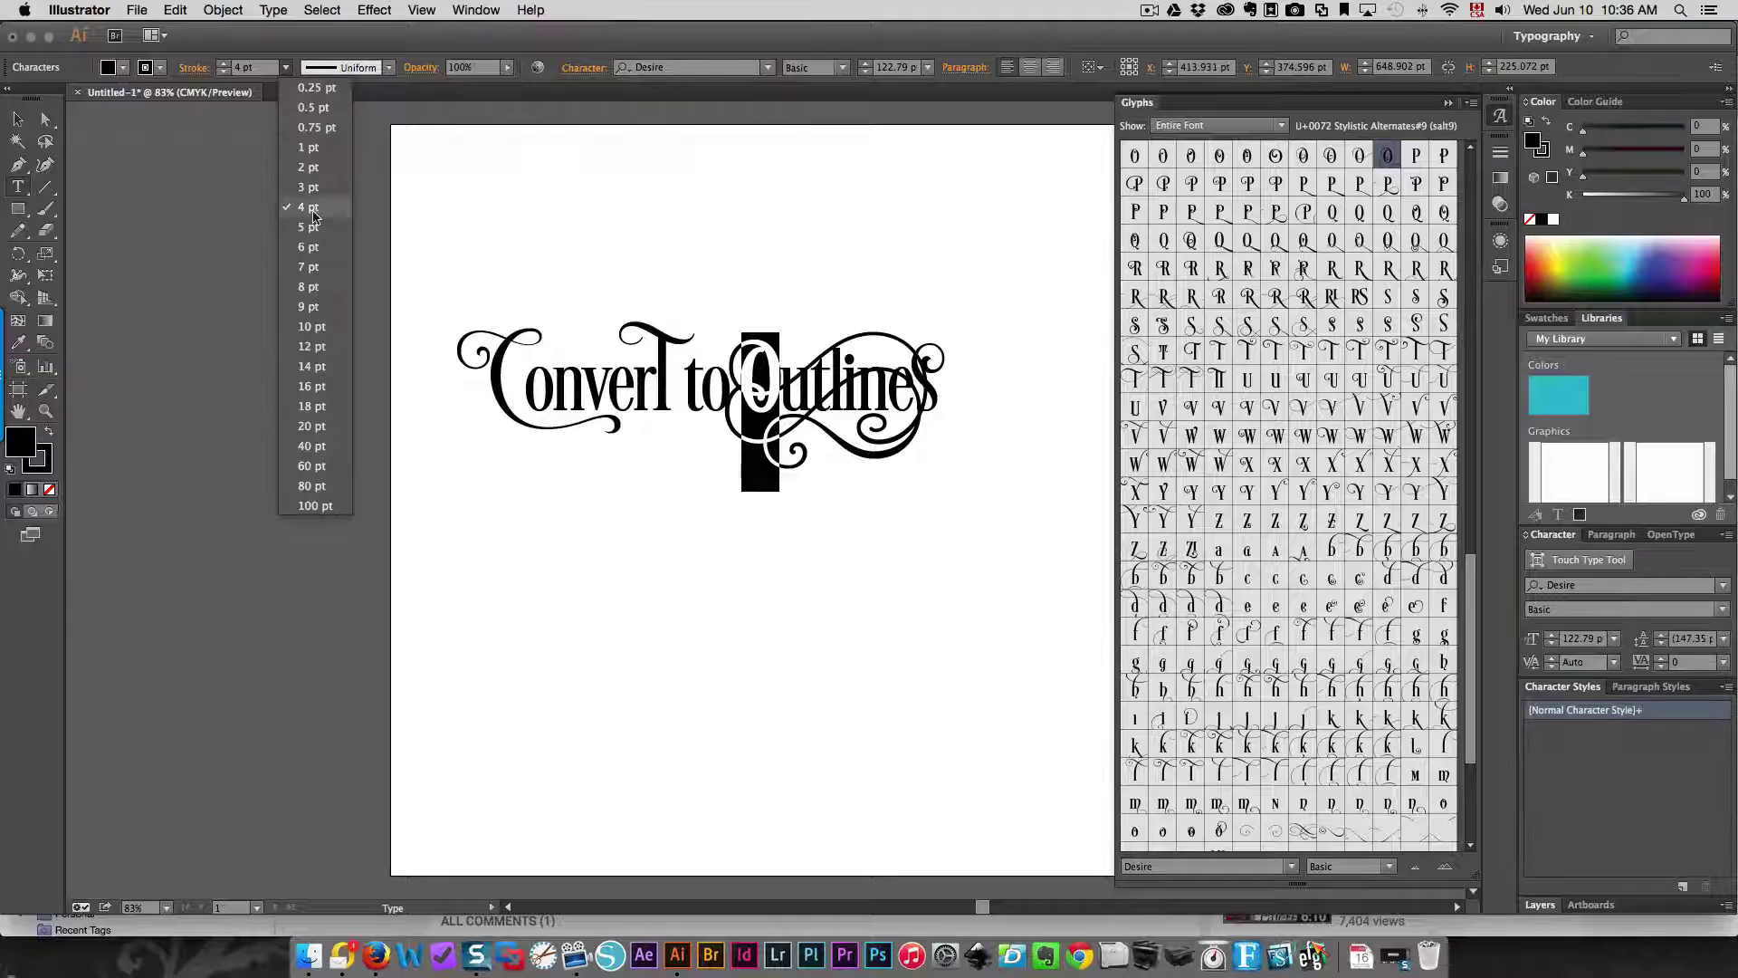
pyautogui.click(312, 171)
pyautogui.press('Left')
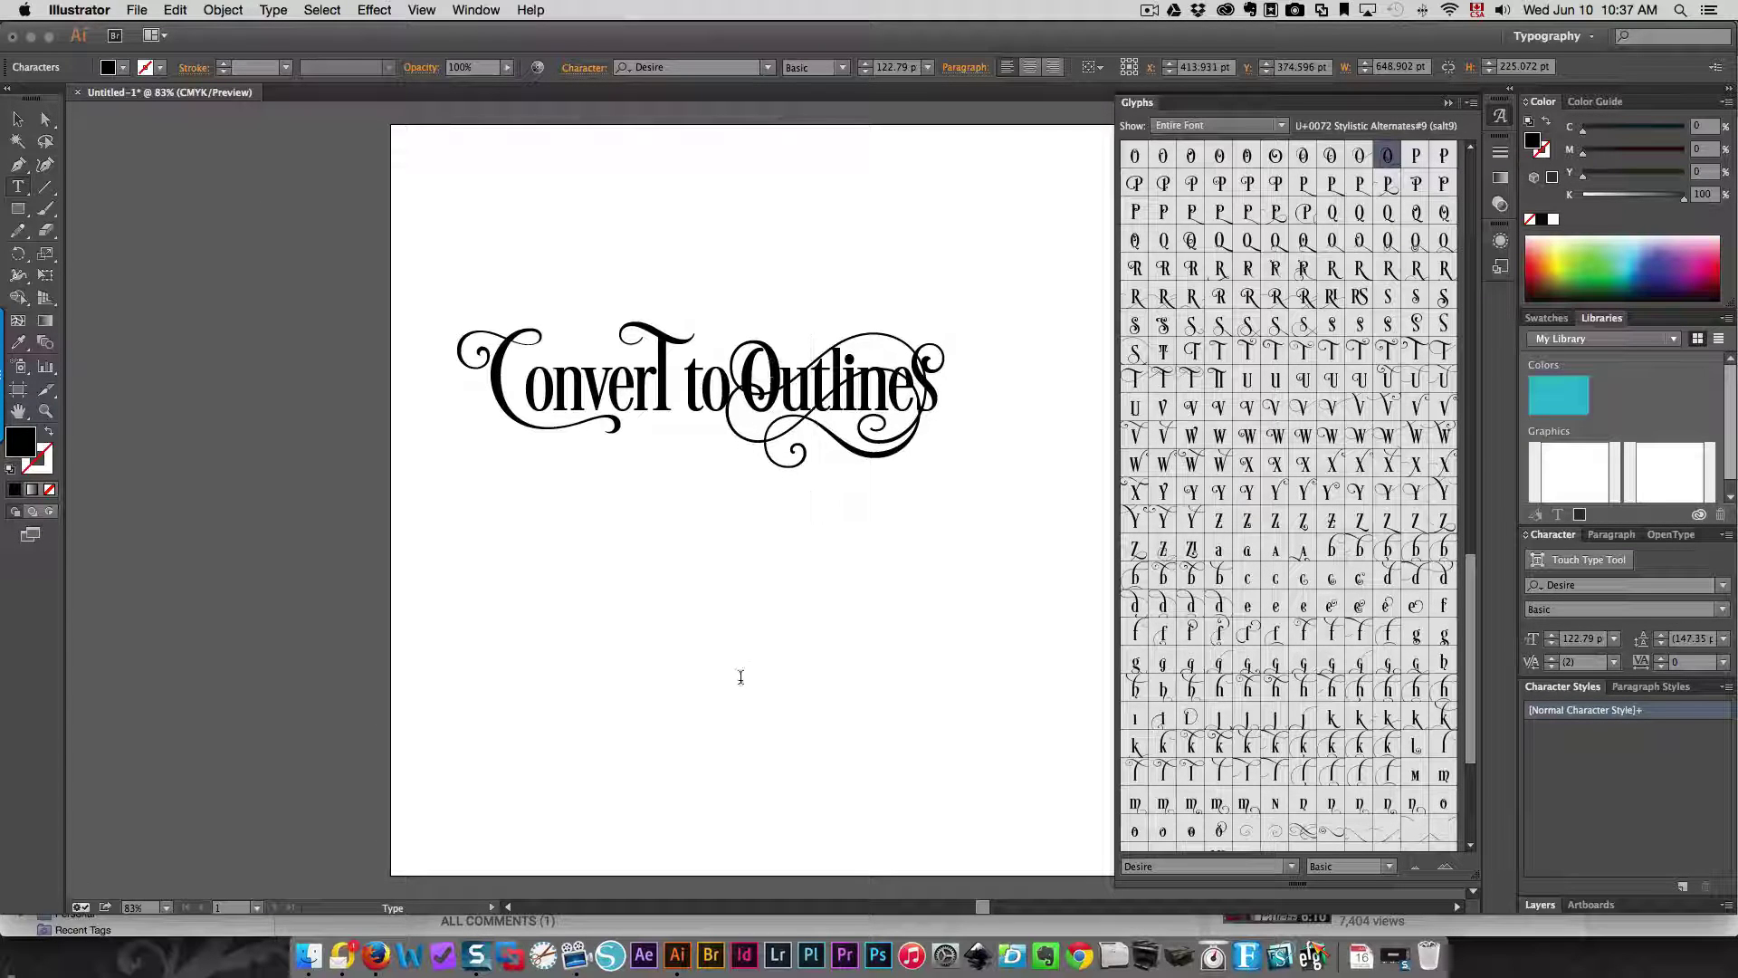
# Step: Apply a 2 pt stroke weight to the letters of Convert as well
pyautogui.moveTo(458, 371); pyautogui.dragTo(970, 375)
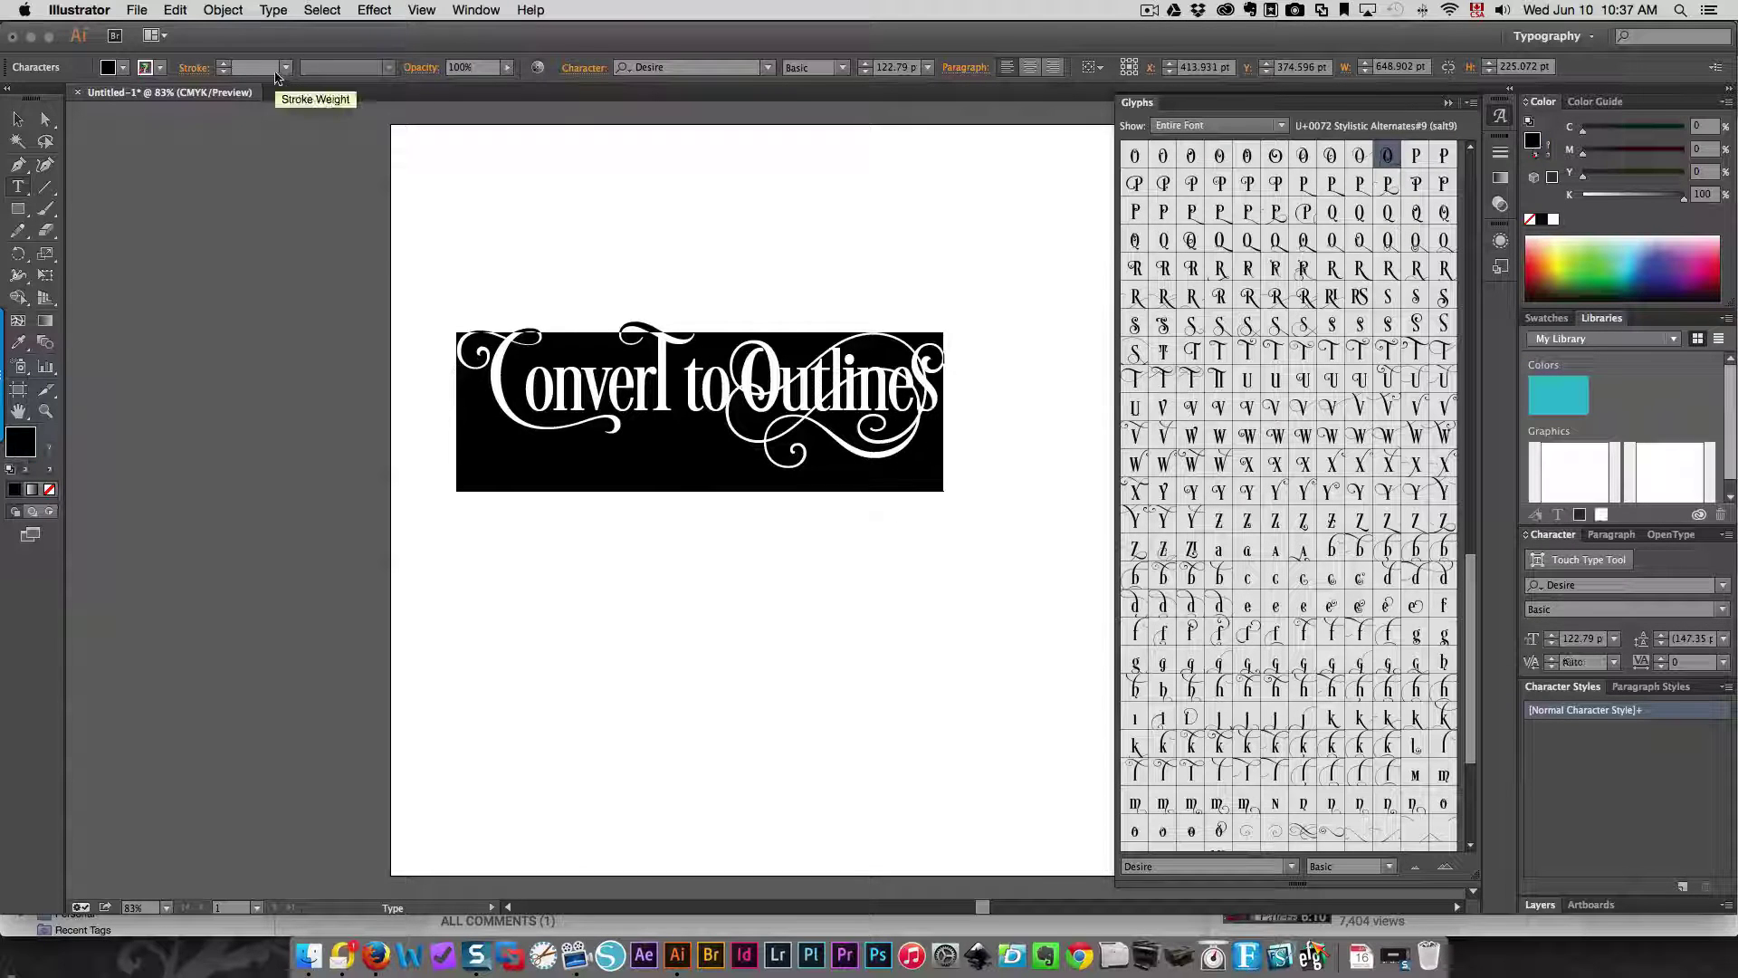
pyautogui.click(285, 67)
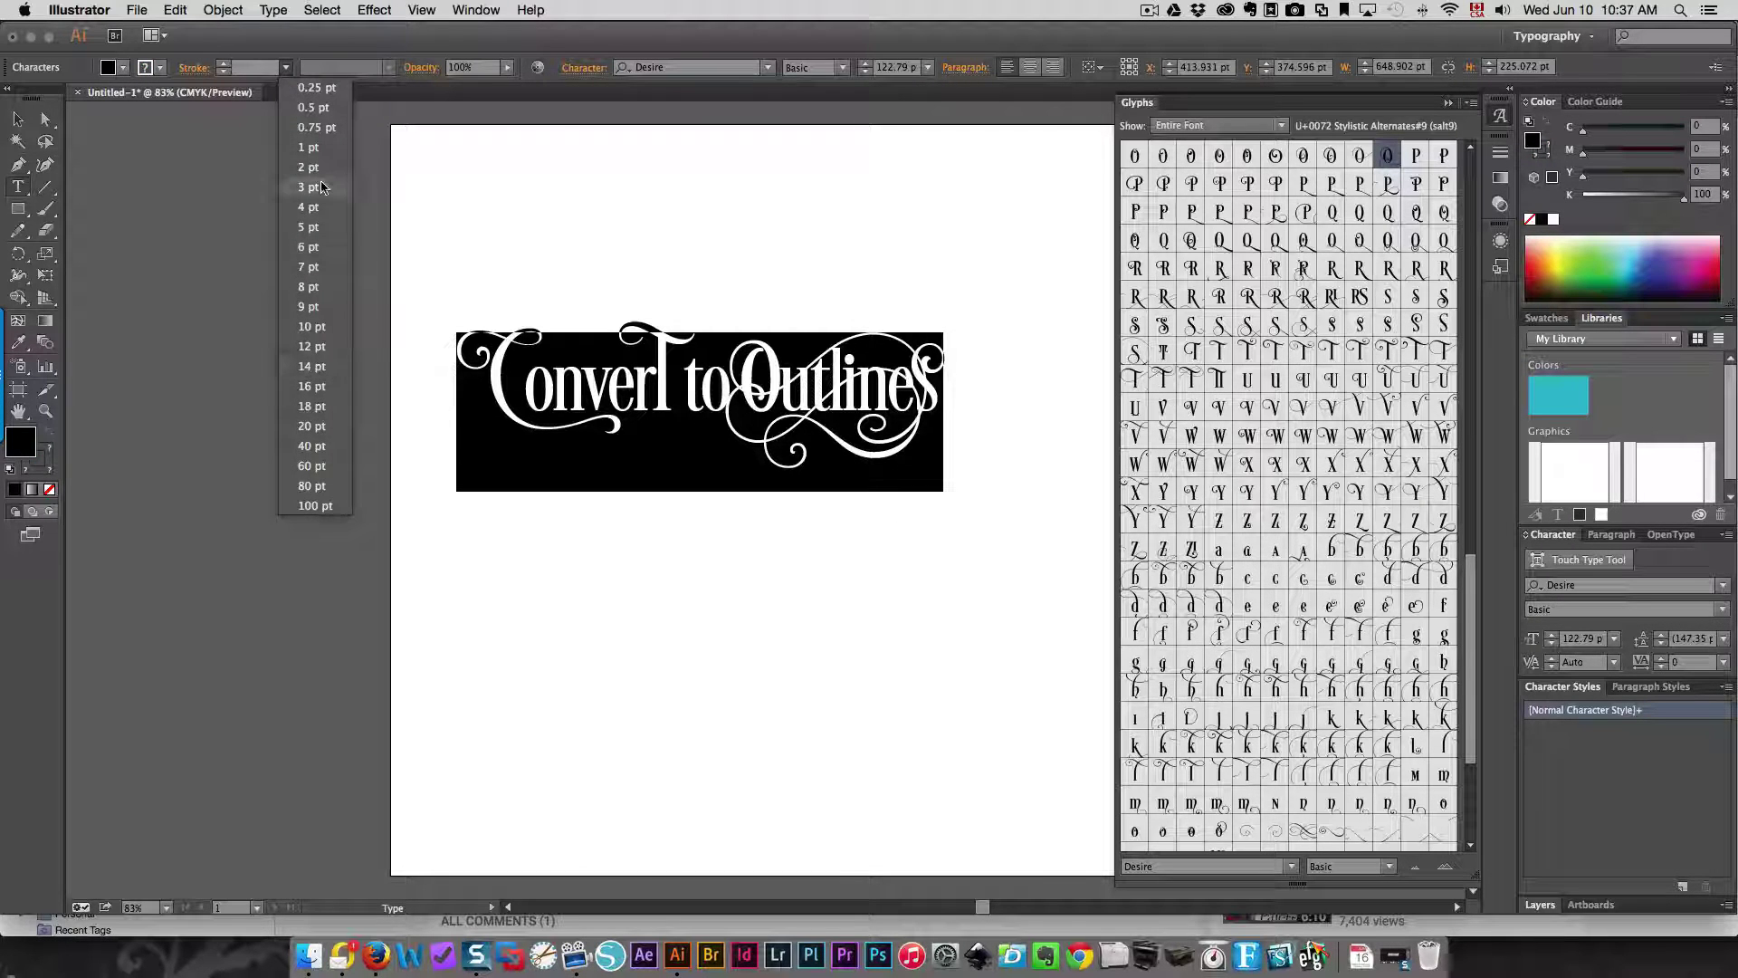
pyautogui.click(308, 166)
pyautogui.click(655, 453)
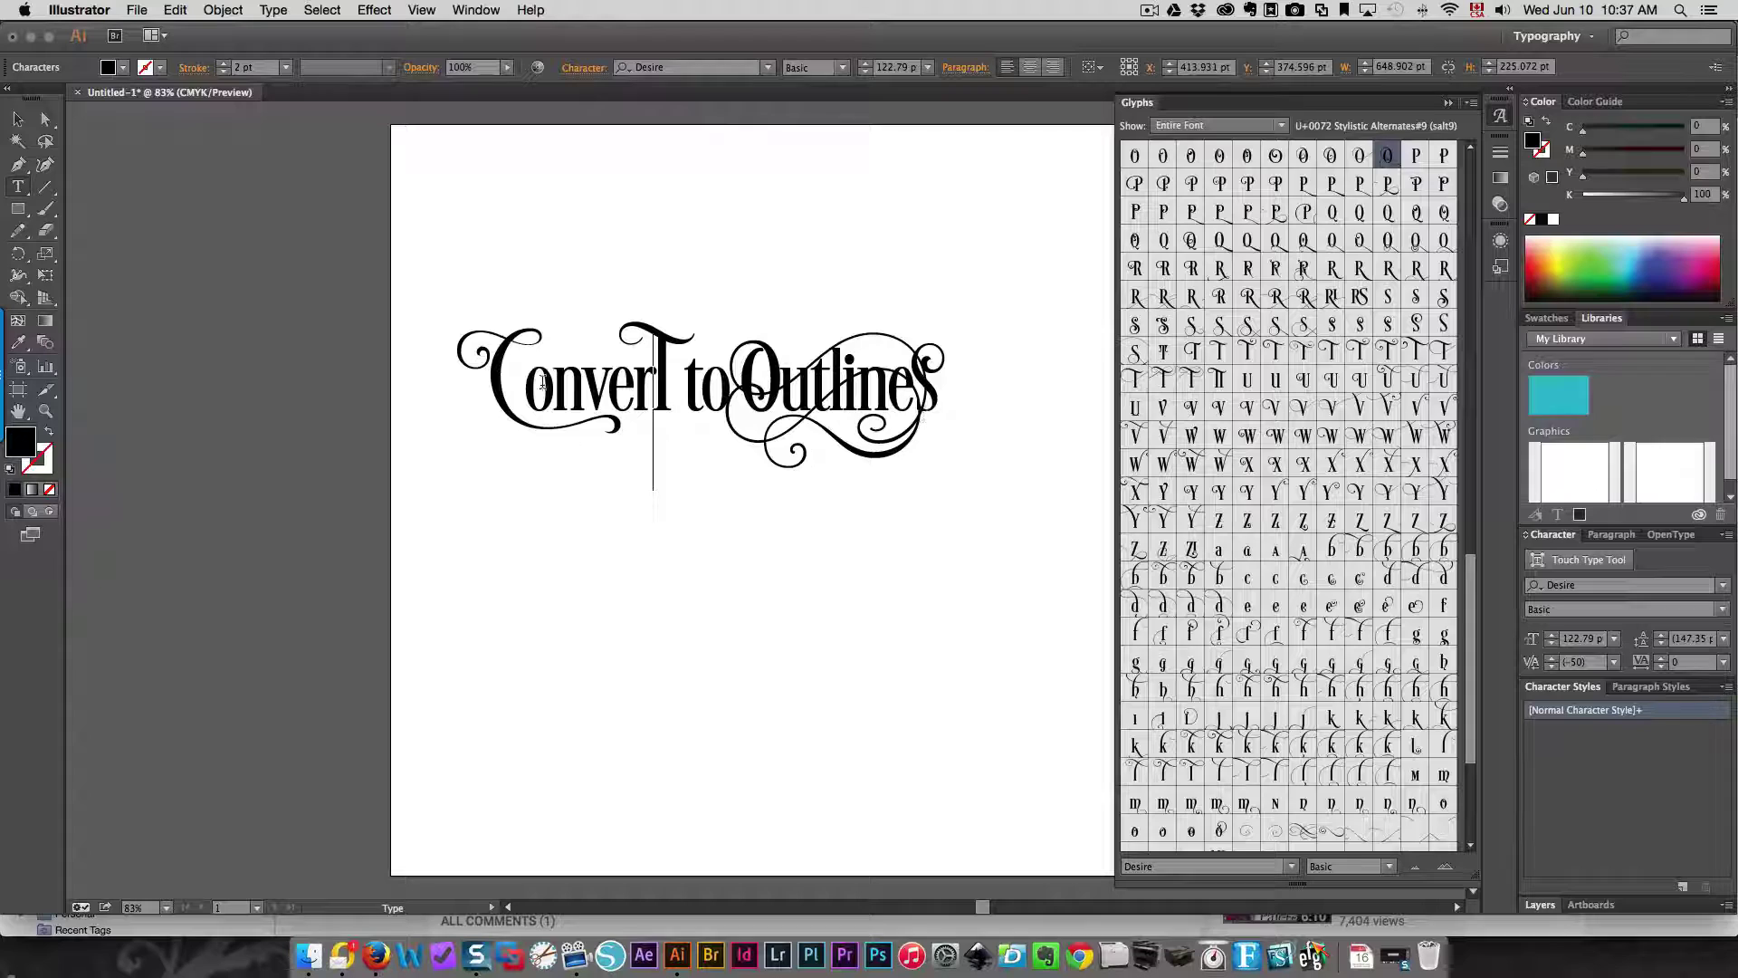
pyautogui.click(483, 387)
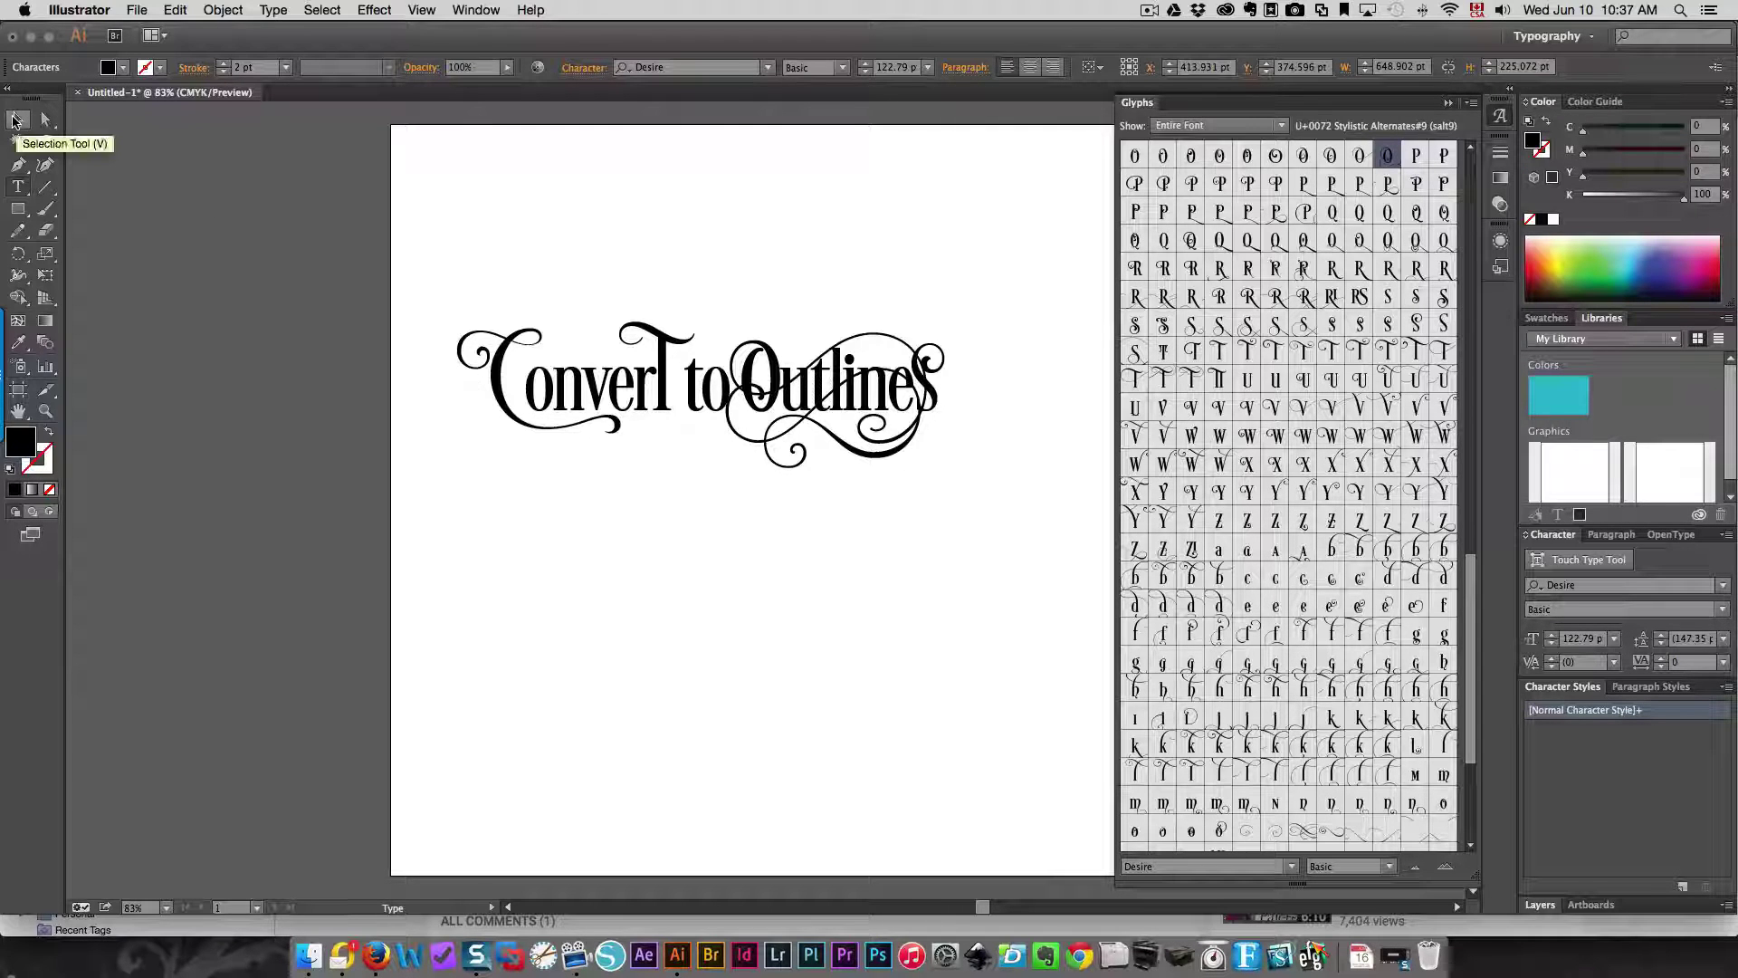
# Step: Select the headline object and apply Type > Create Outlines to it
pyautogui.click(14, 120)
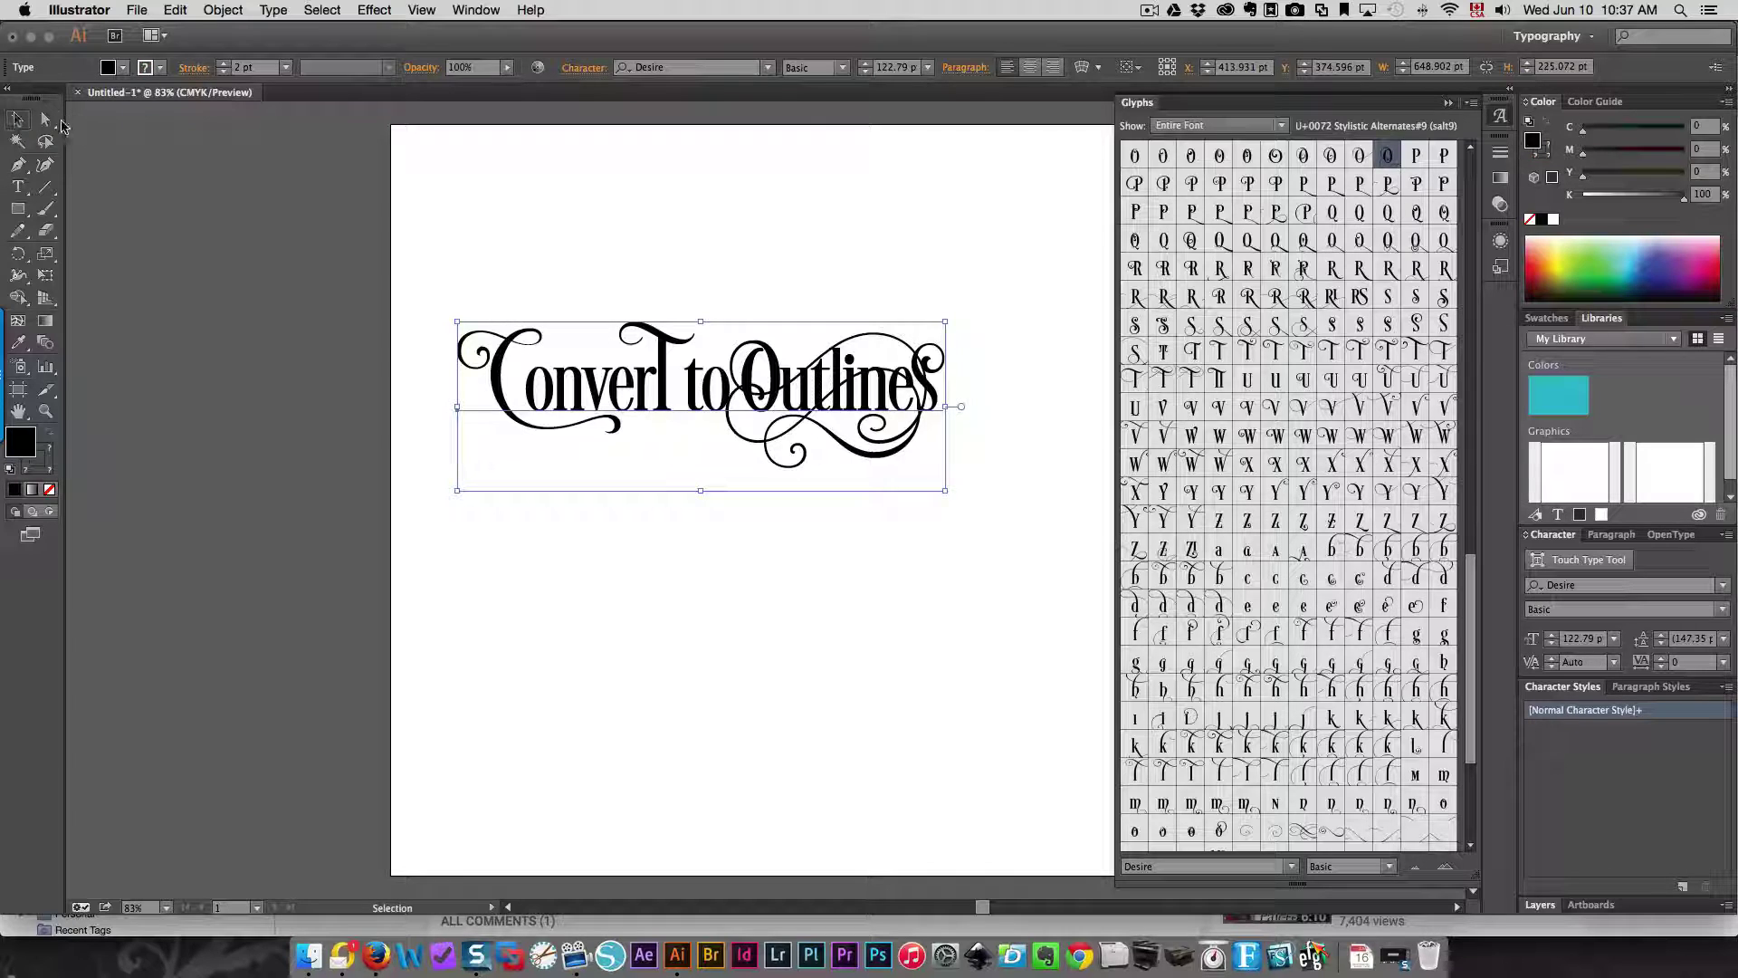
pyautogui.click(46, 121)
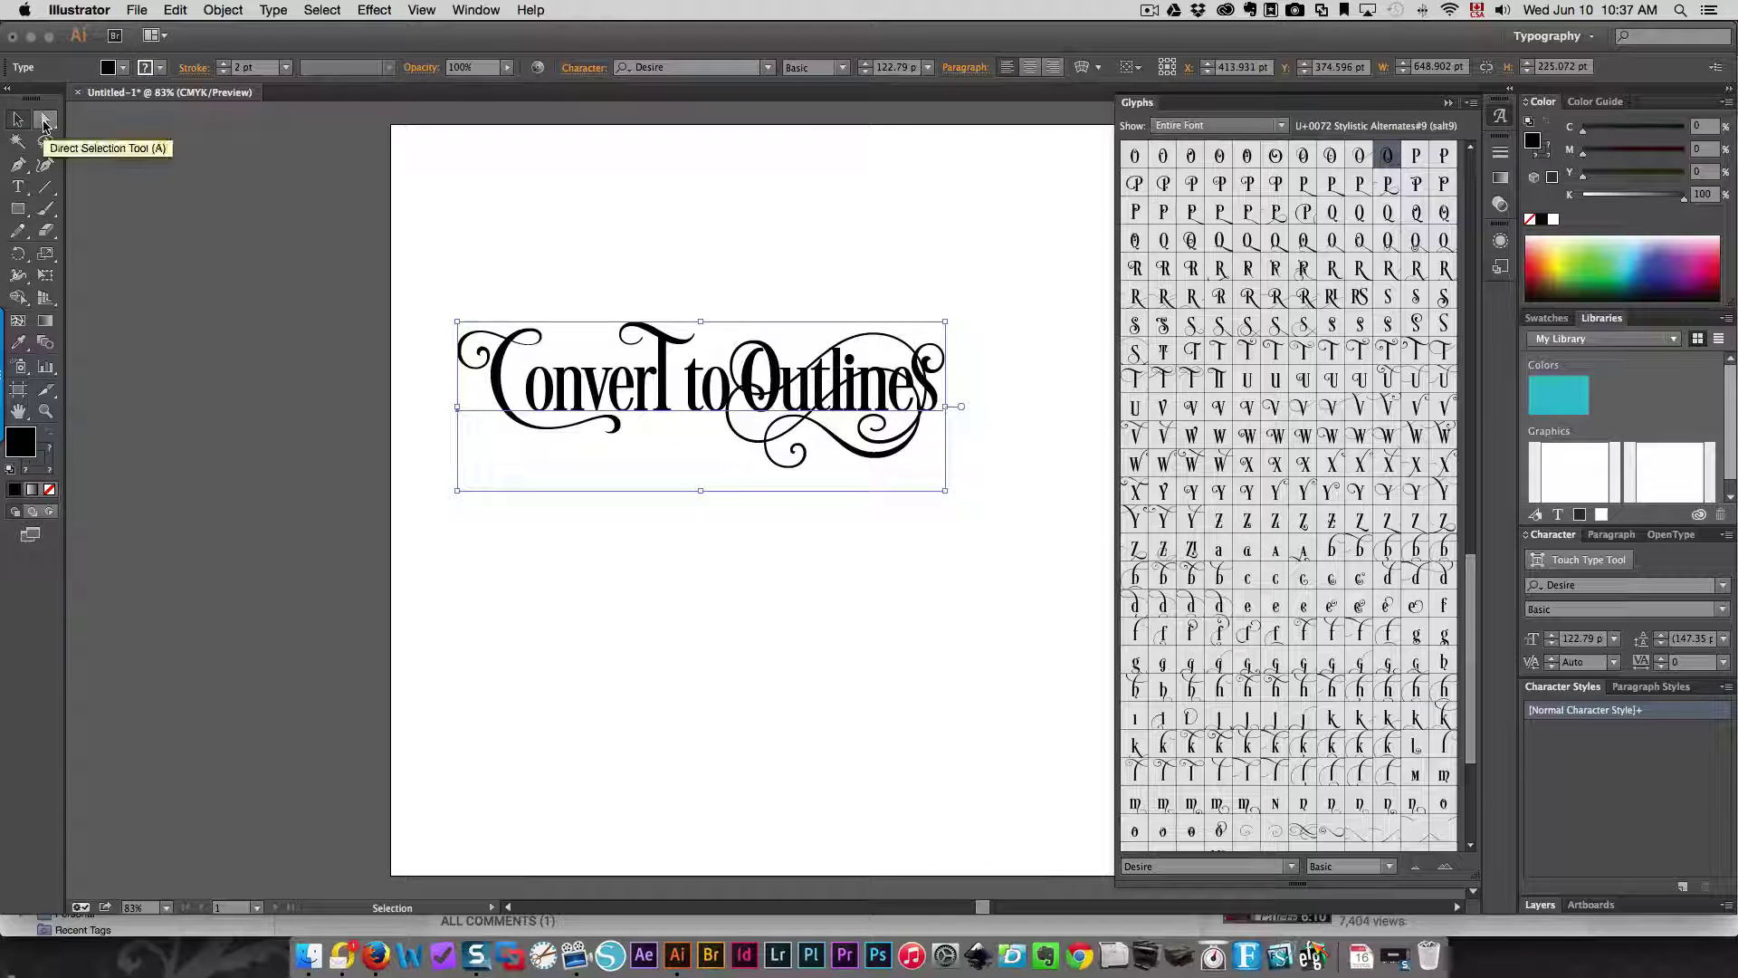
pyautogui.click(16, 120)
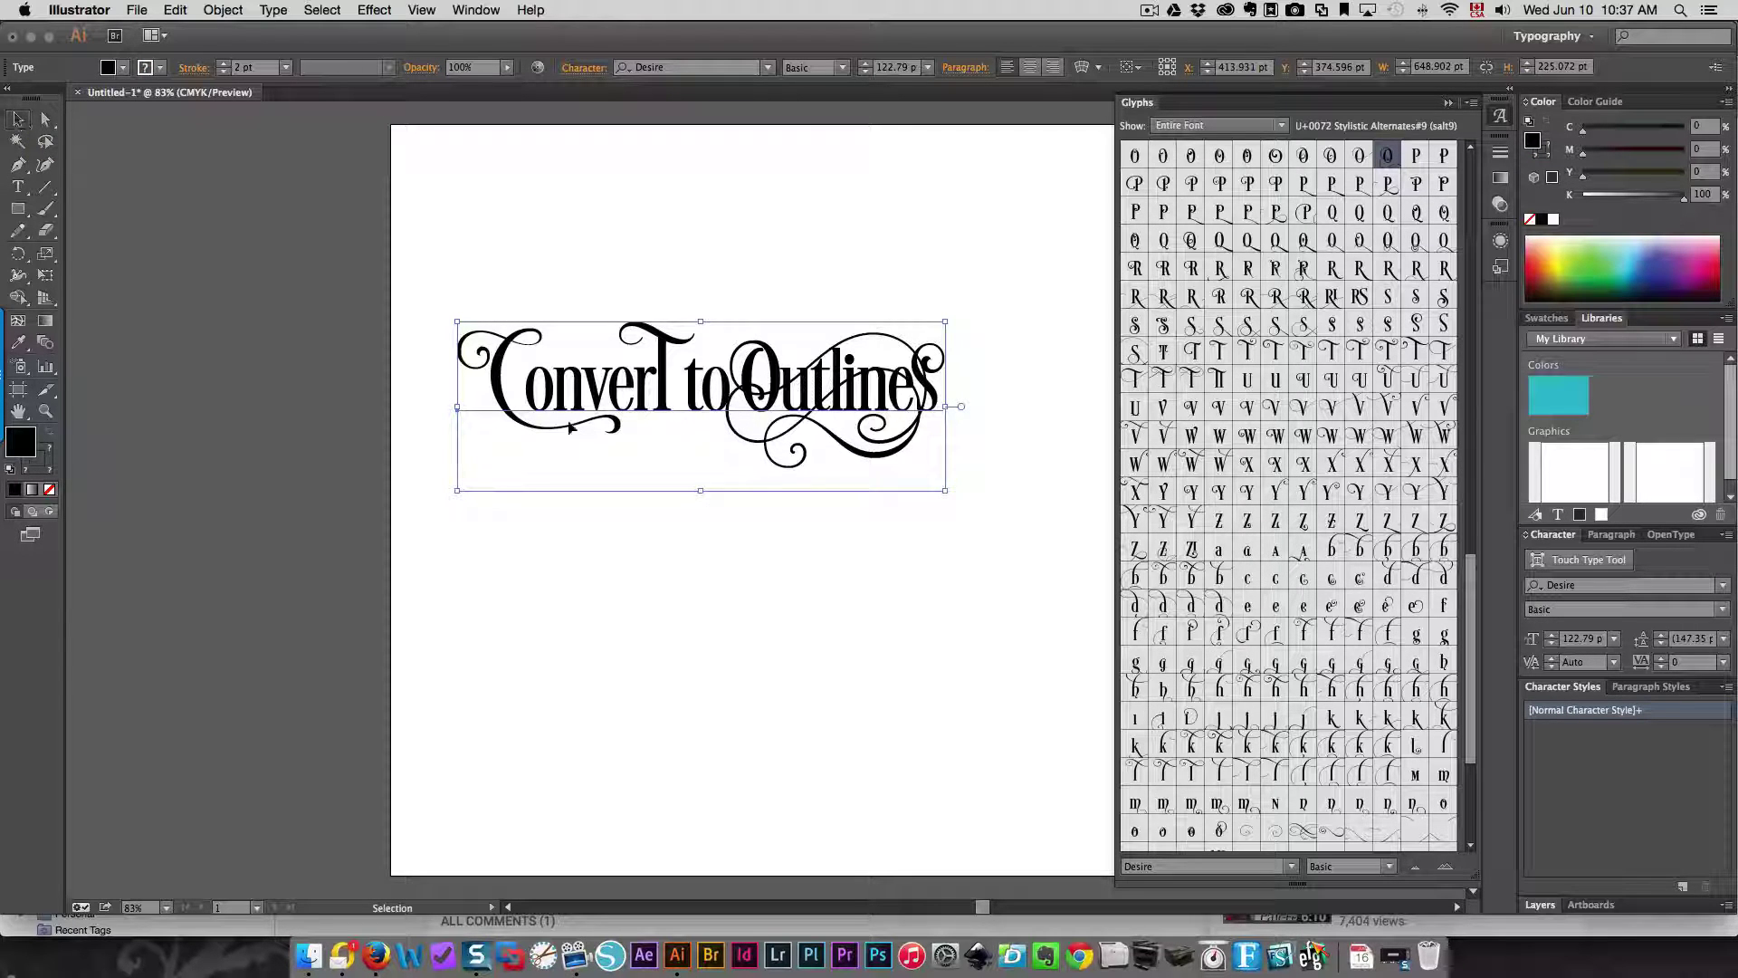
pyautogui.click(274, 9)
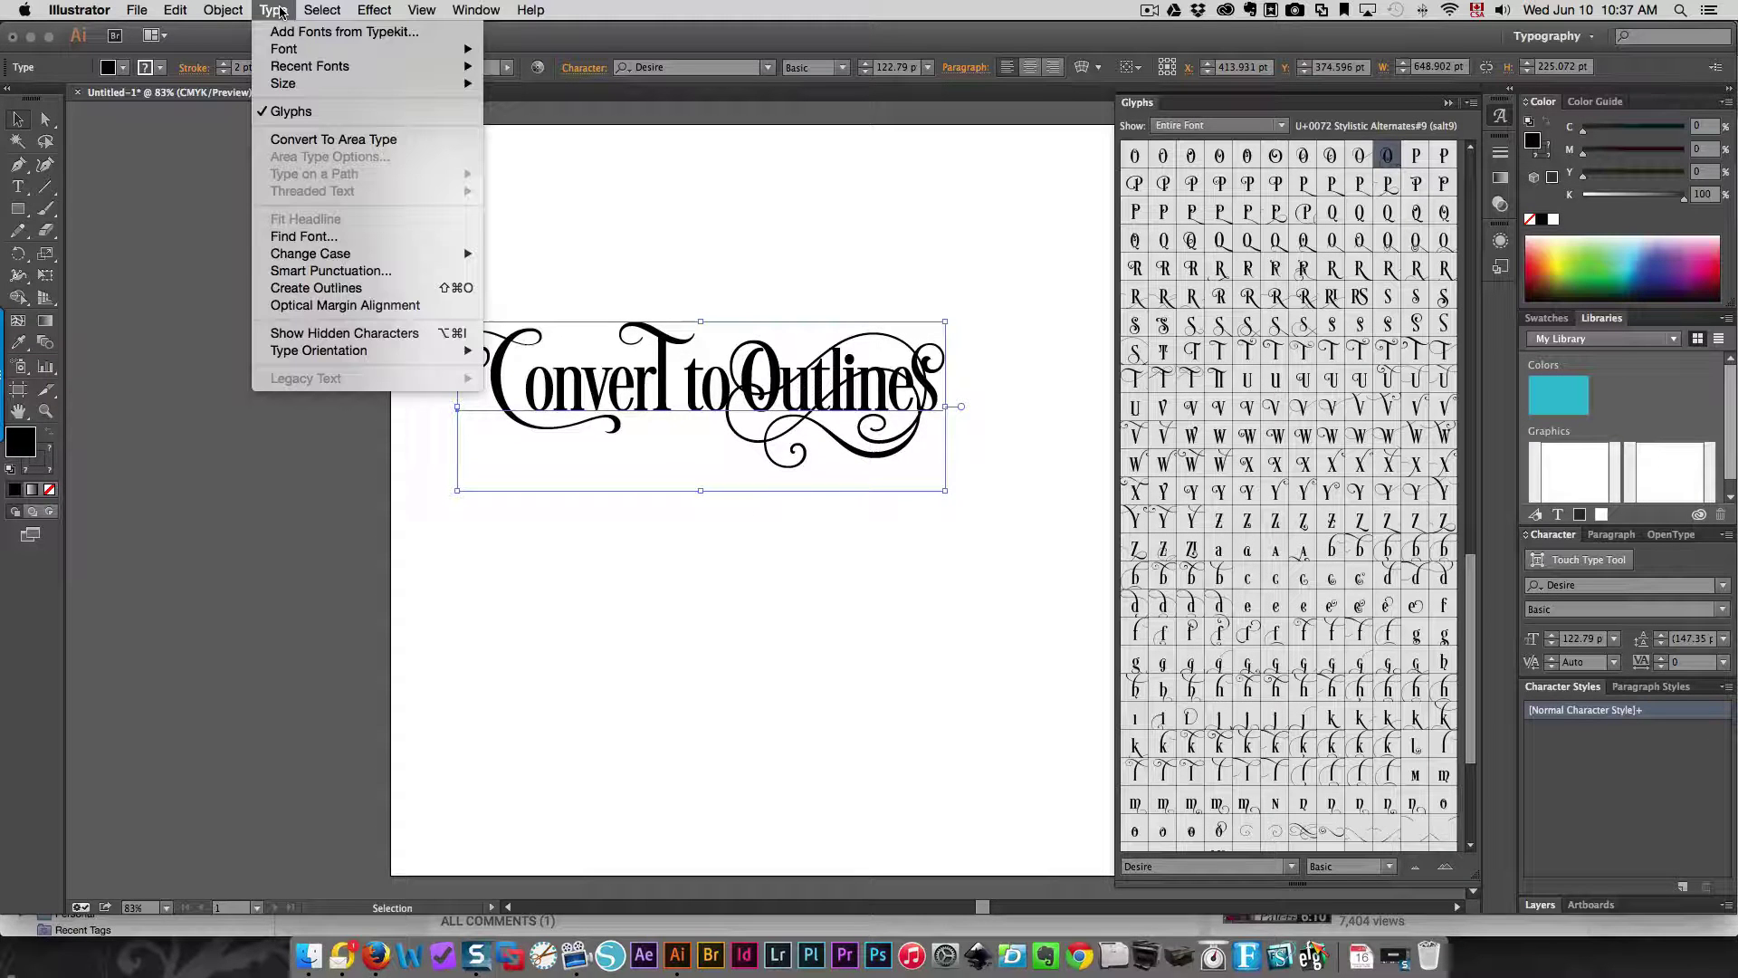
pyautogui.click(347, 290)
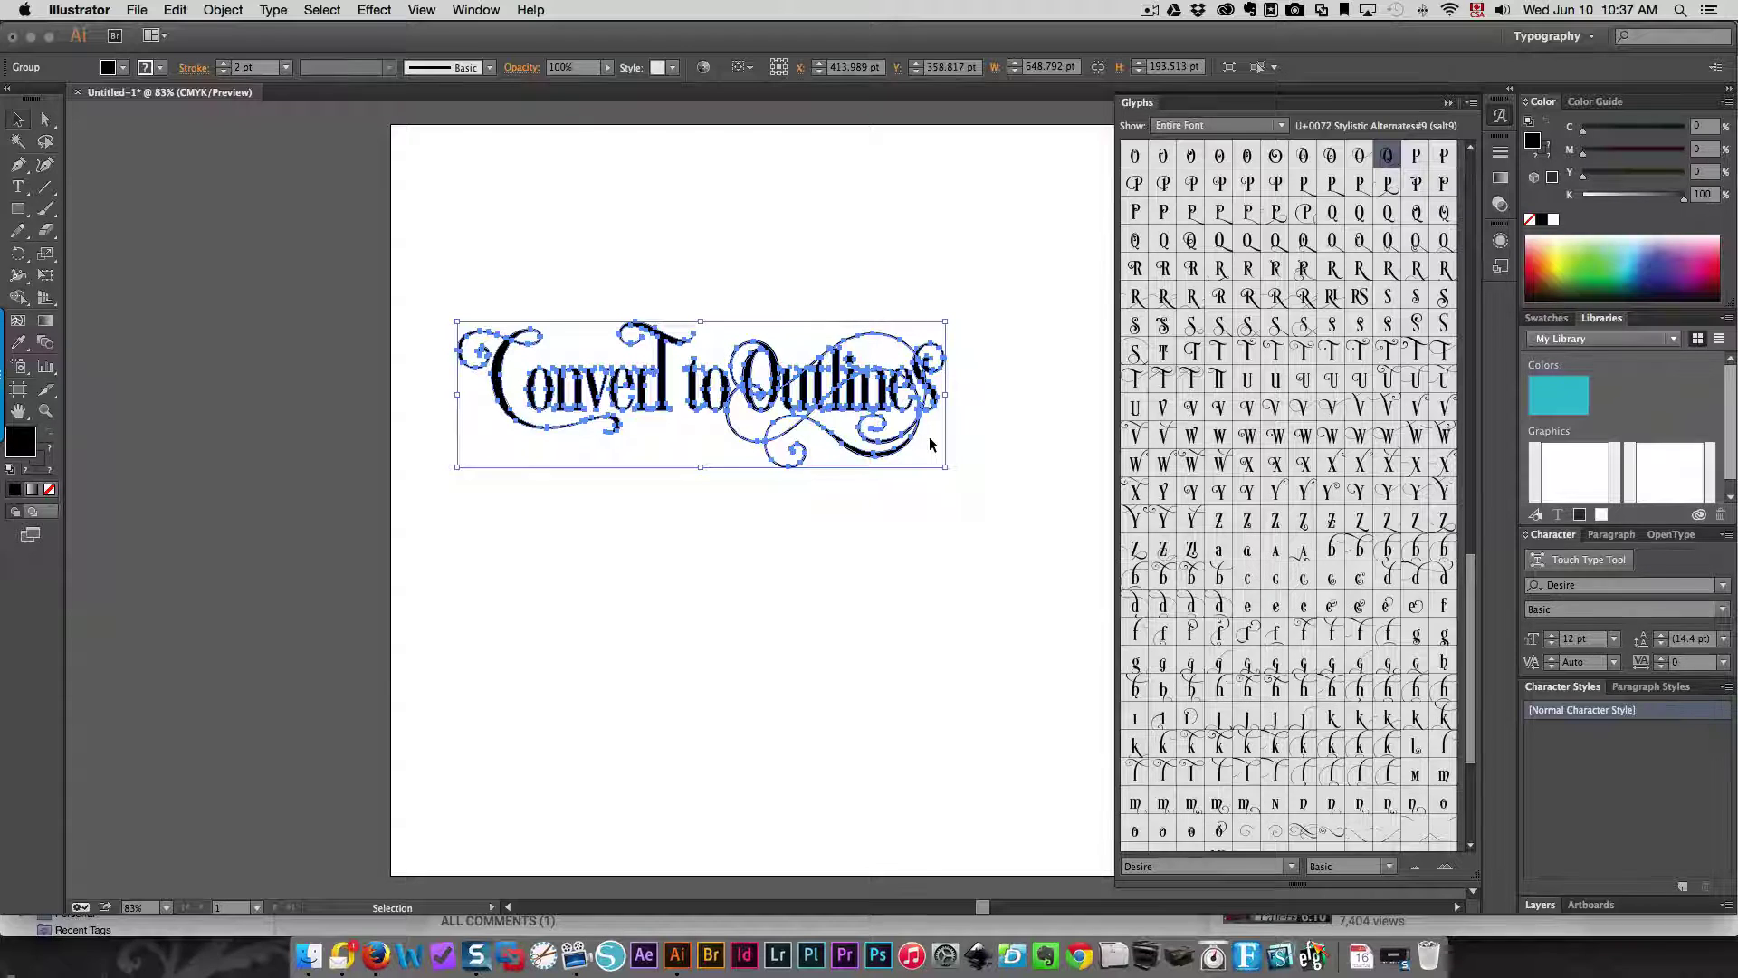
pyautogui.hscroll(-1, 929, 436)
pyautogui.click(716, 516)
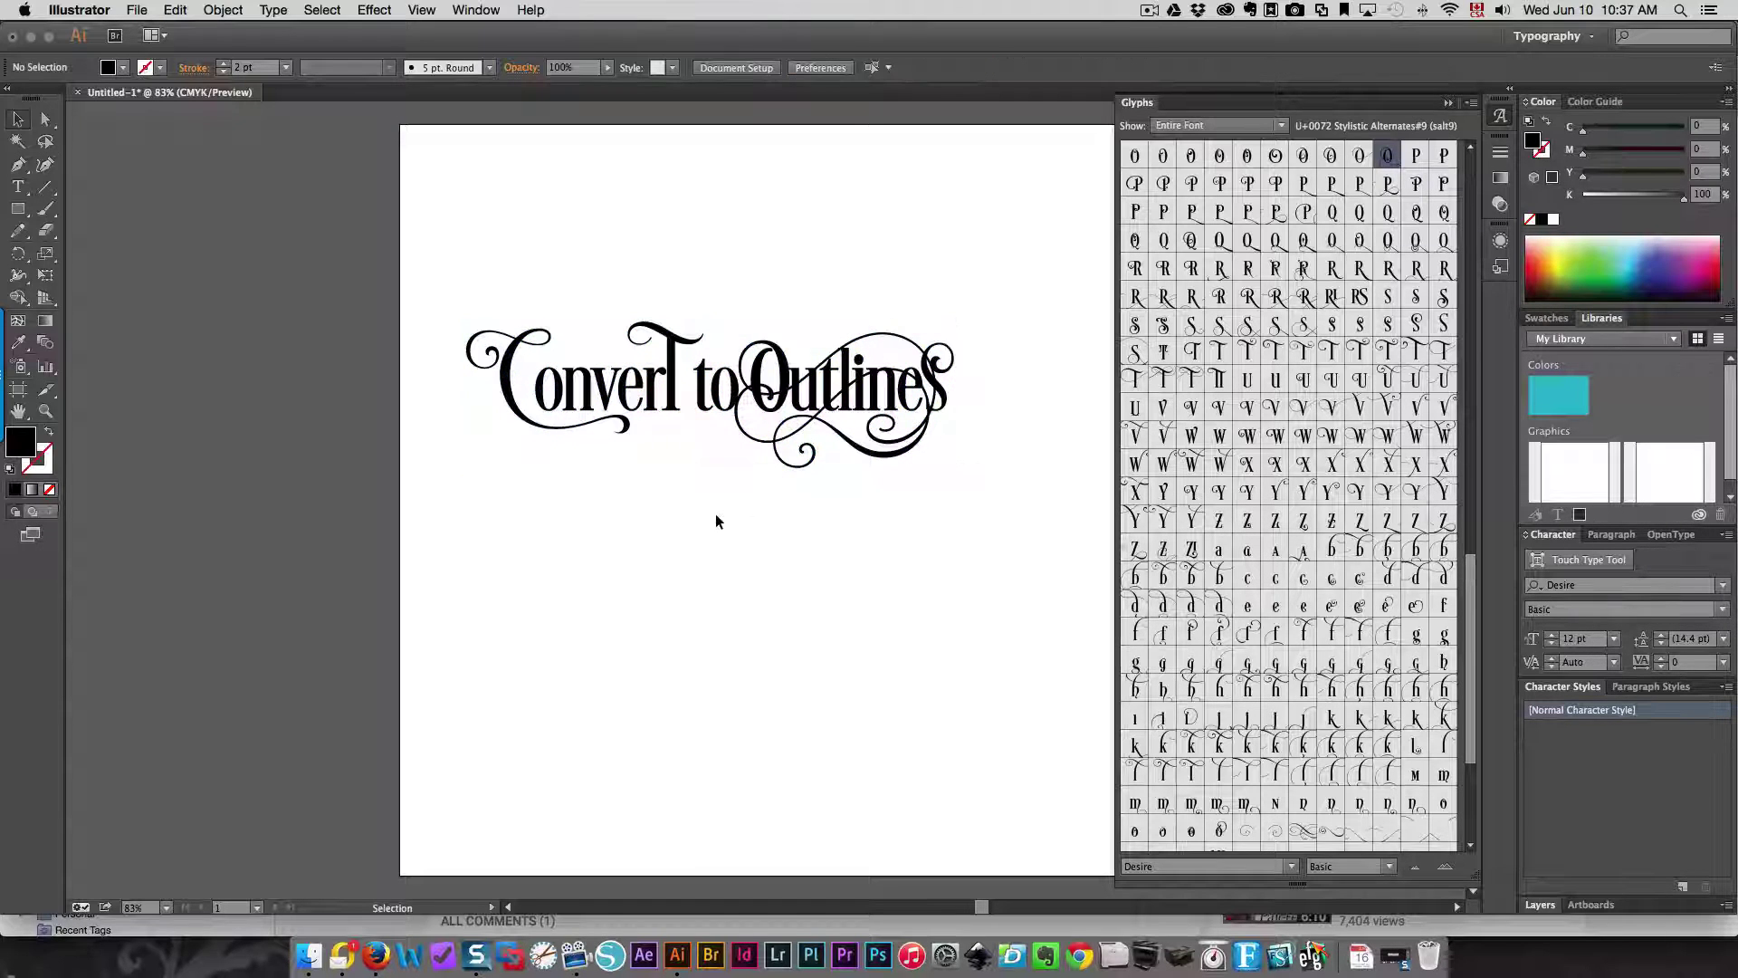
pyautogui.click(639, 384)
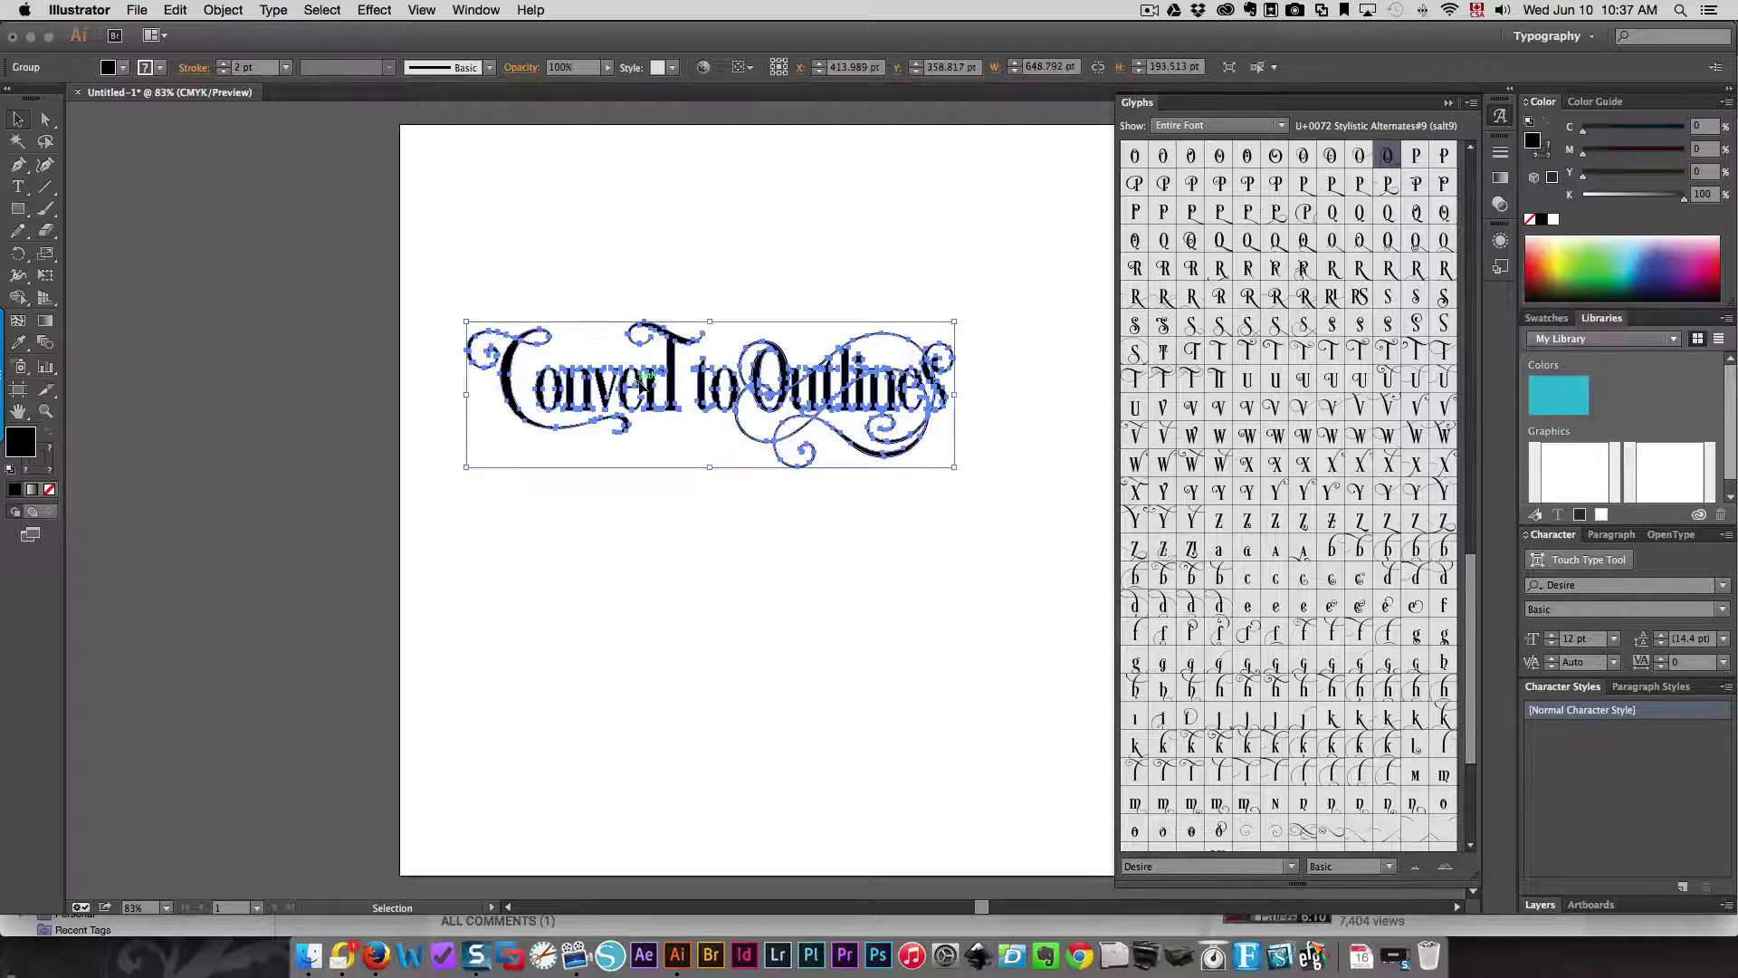
# Step: Switch to View > Outline so the lettering shows as bare paths
pyautogui.click(404, 13)
pyautogui.click(426, 30)
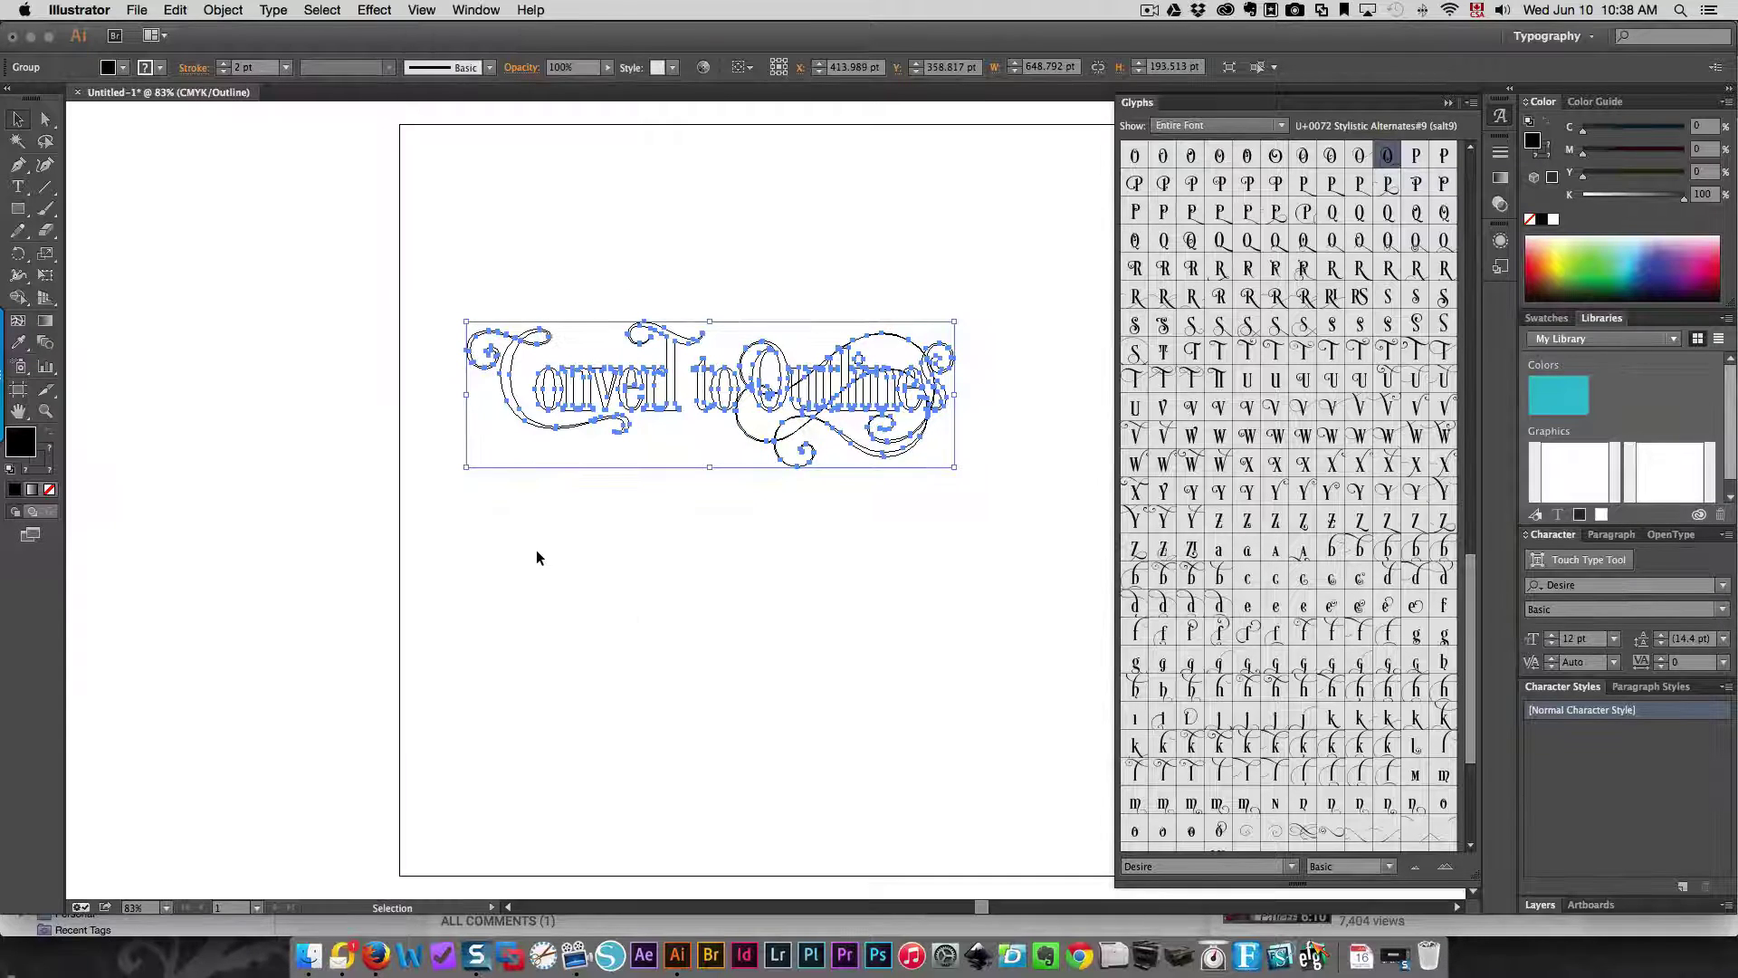
pyautogui.click(537, 552)
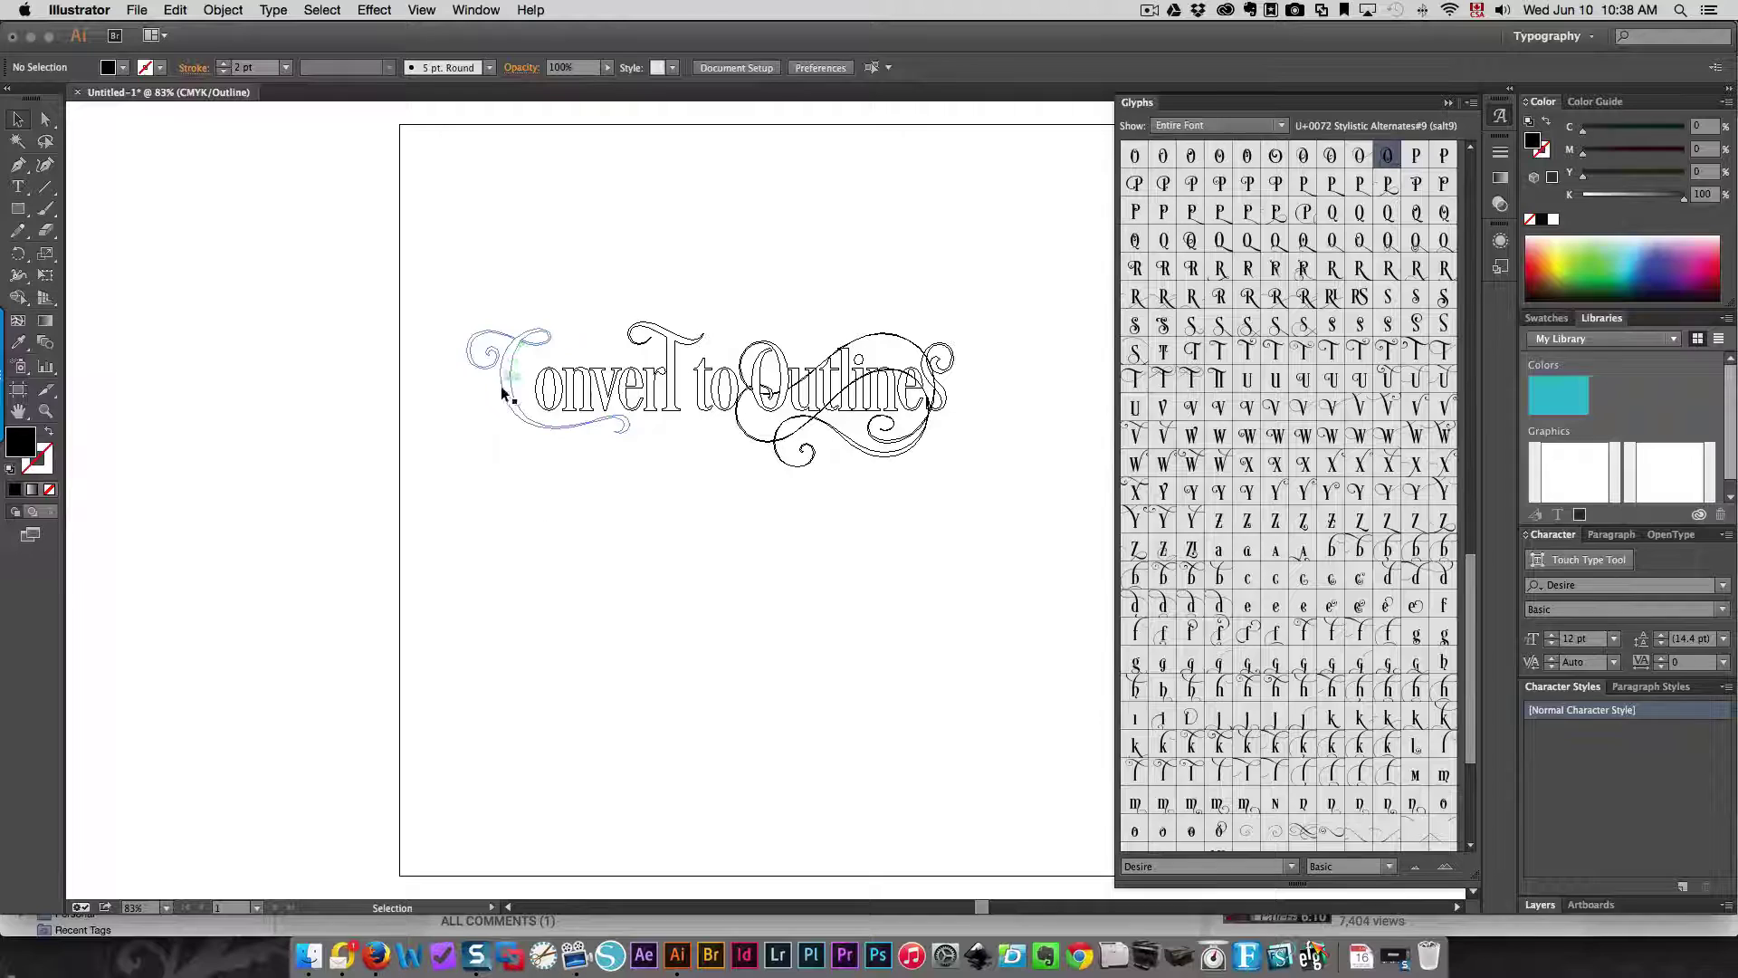
pyautogui.click(563, 397)
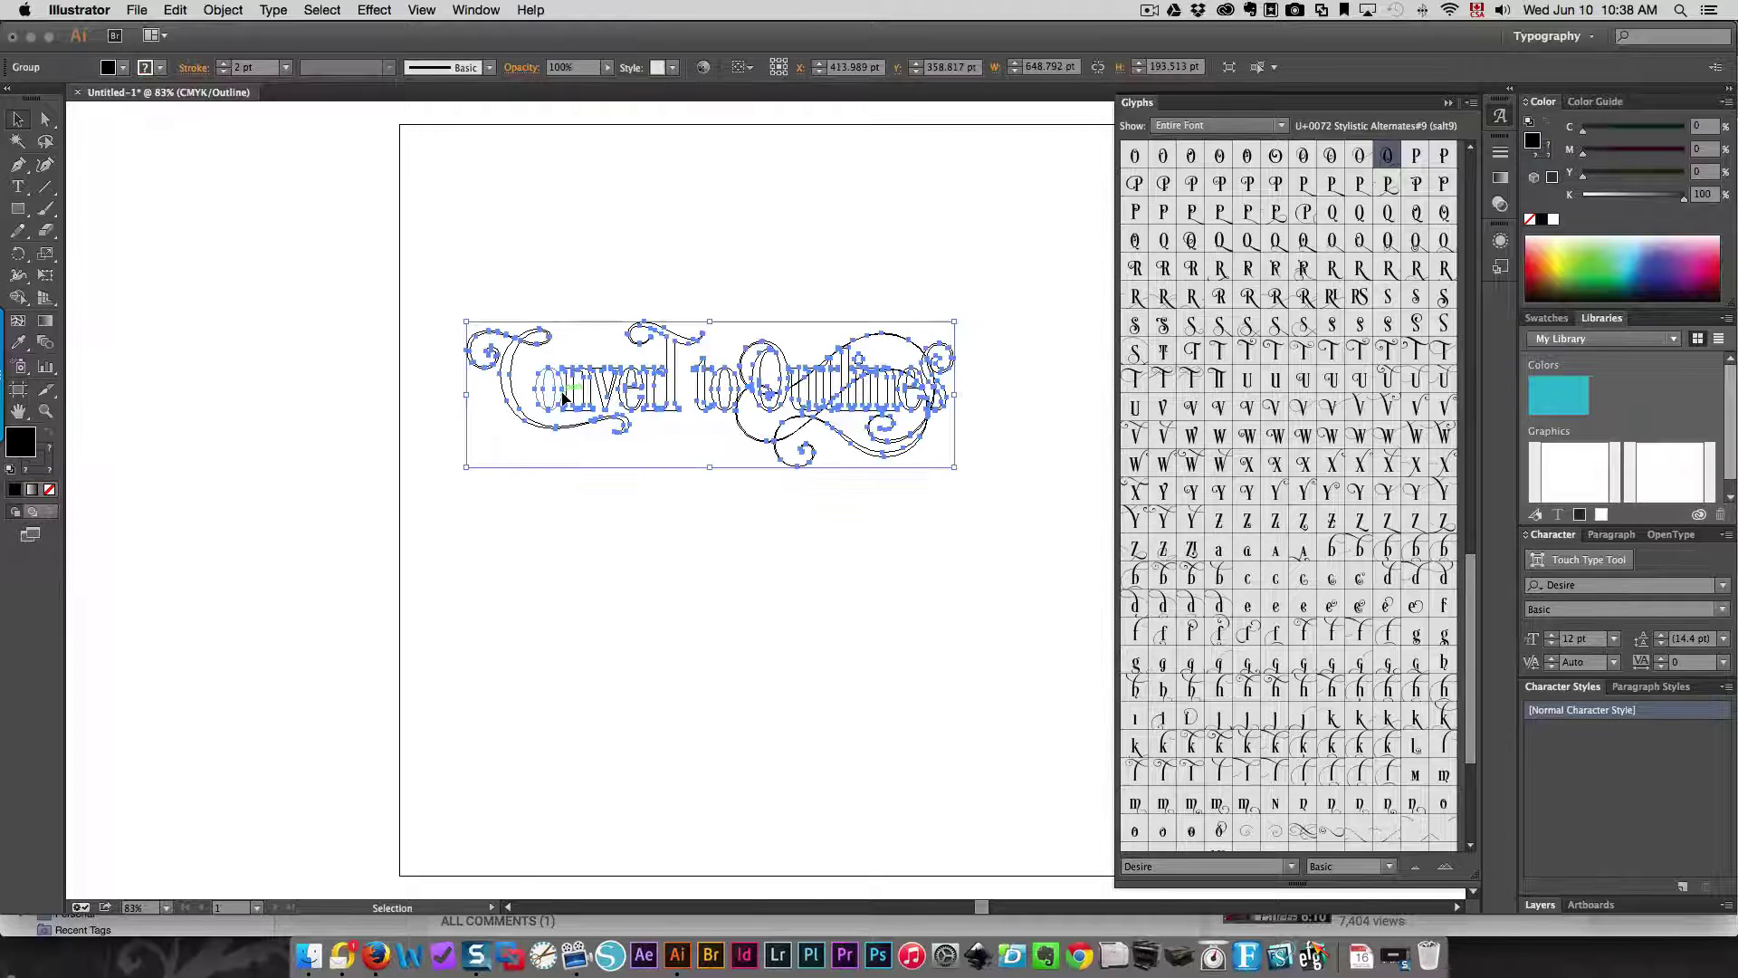
pyautogui.click(600, 487)
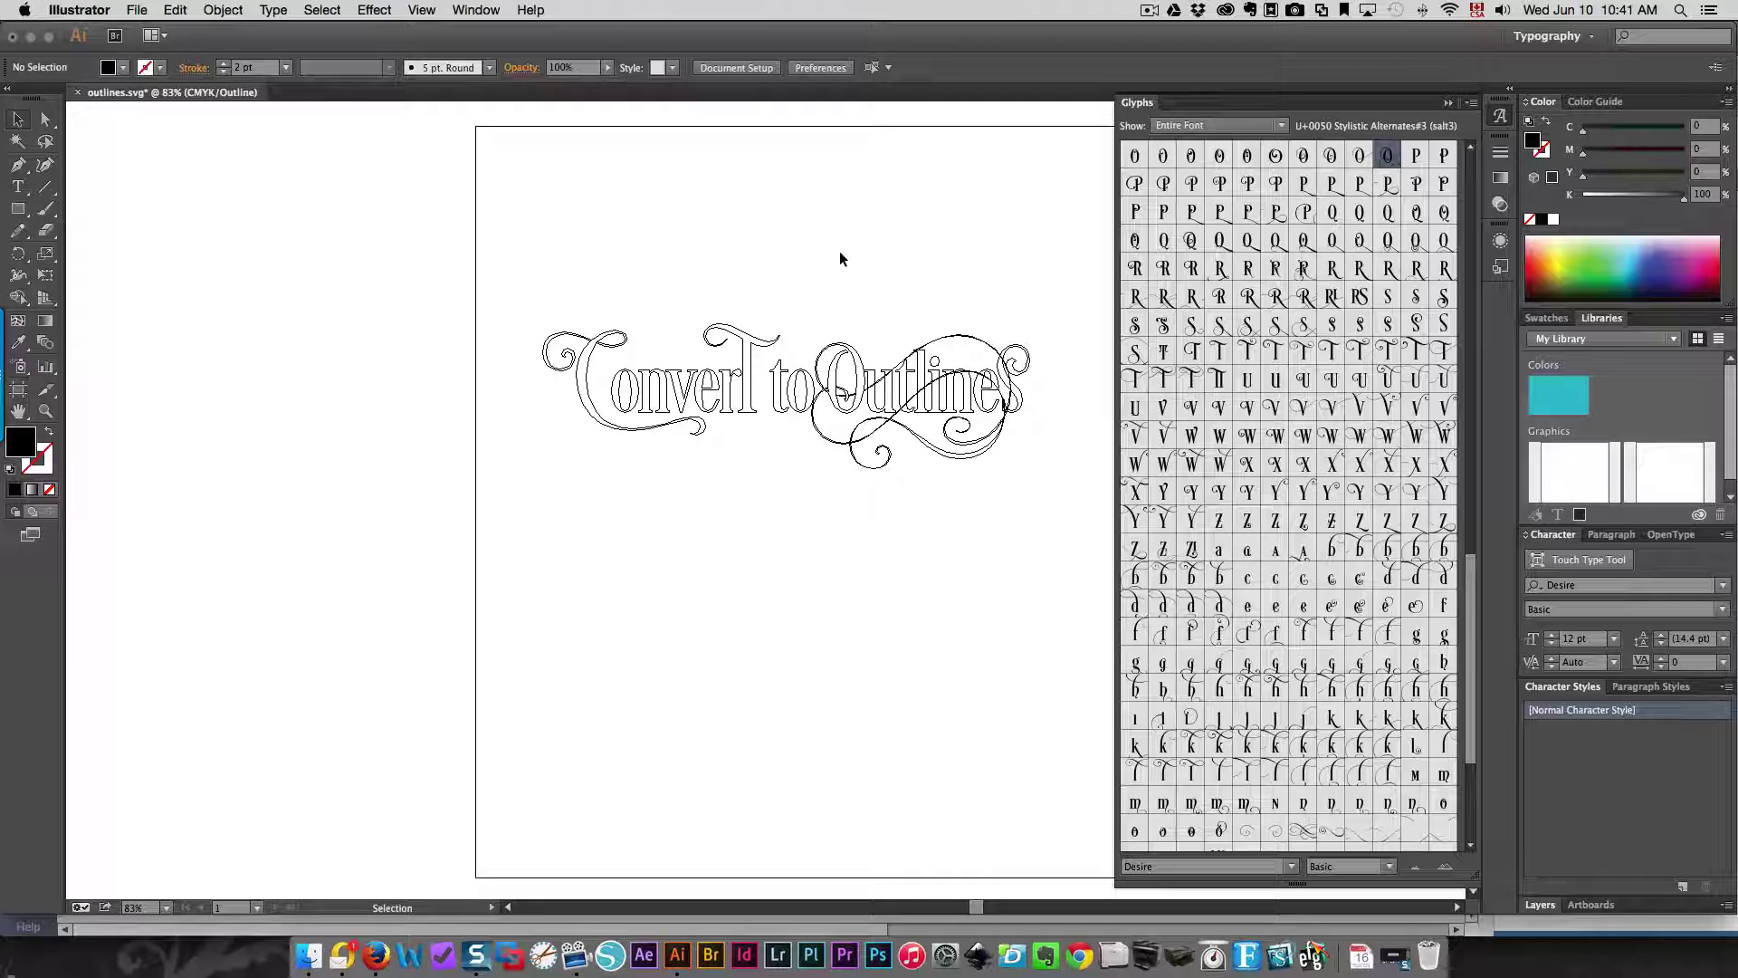
# Step: Zoom in to inspect the overlapping swashes, then zoom back out to the full artboard
pyautogui.press('super+equal')
pyautogui.press('super+equal')
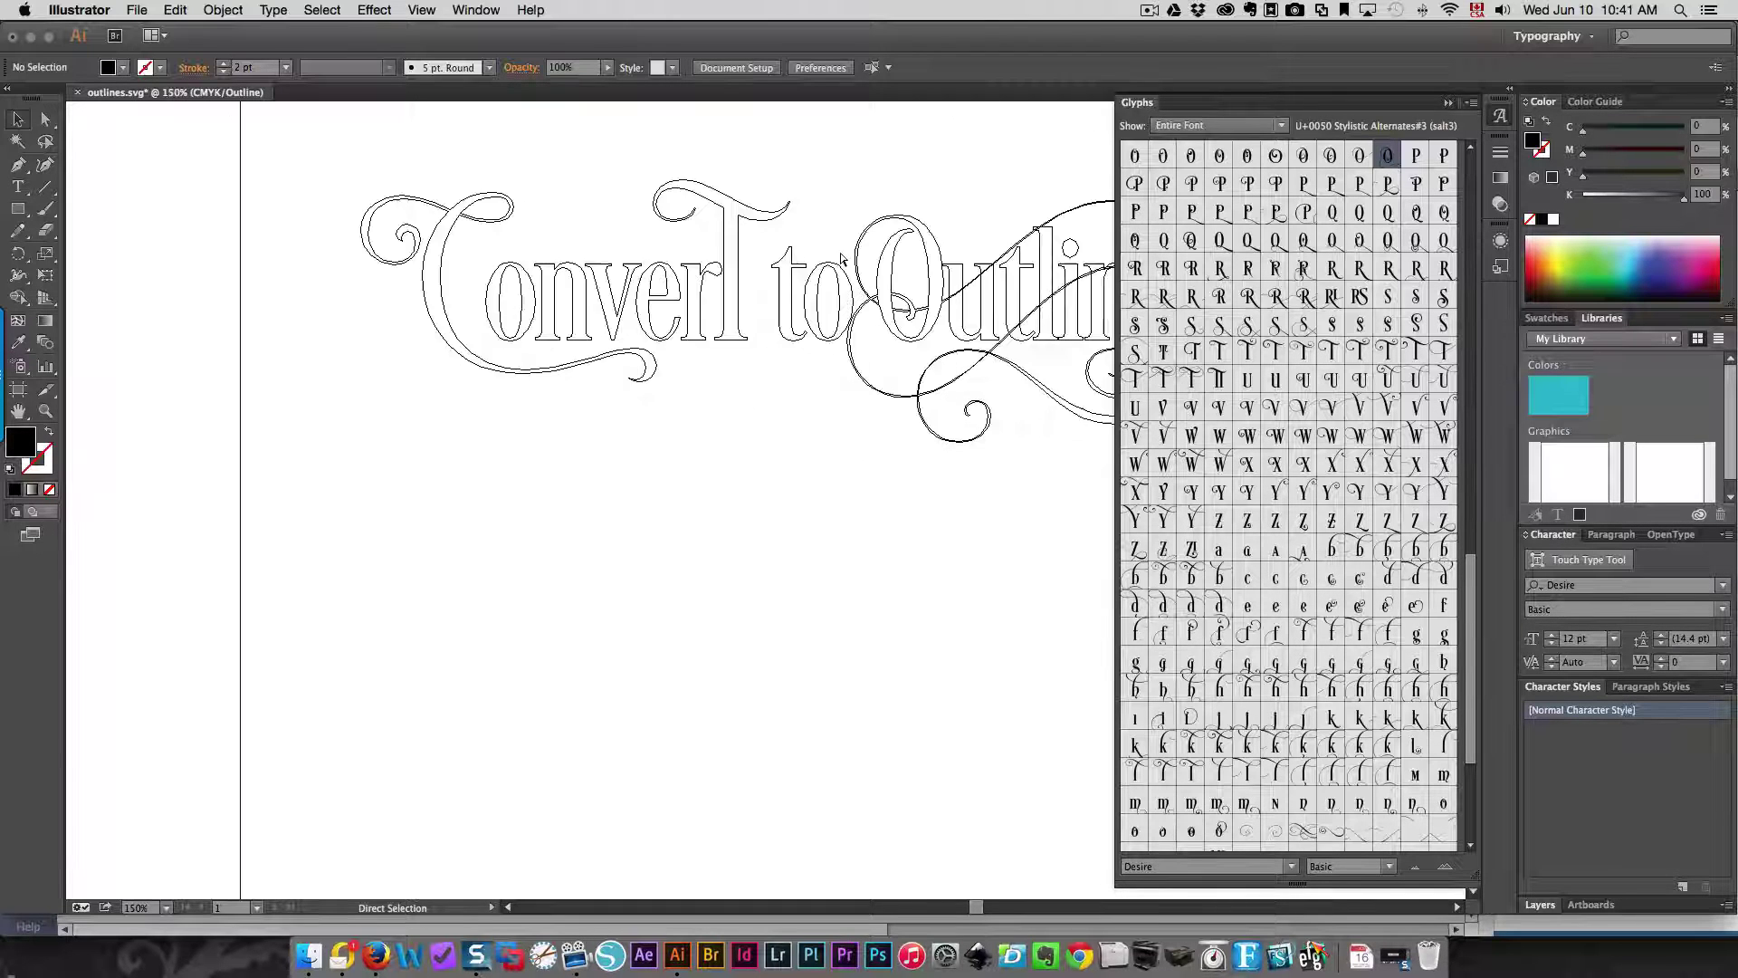
pyautogui.press('super+equal')
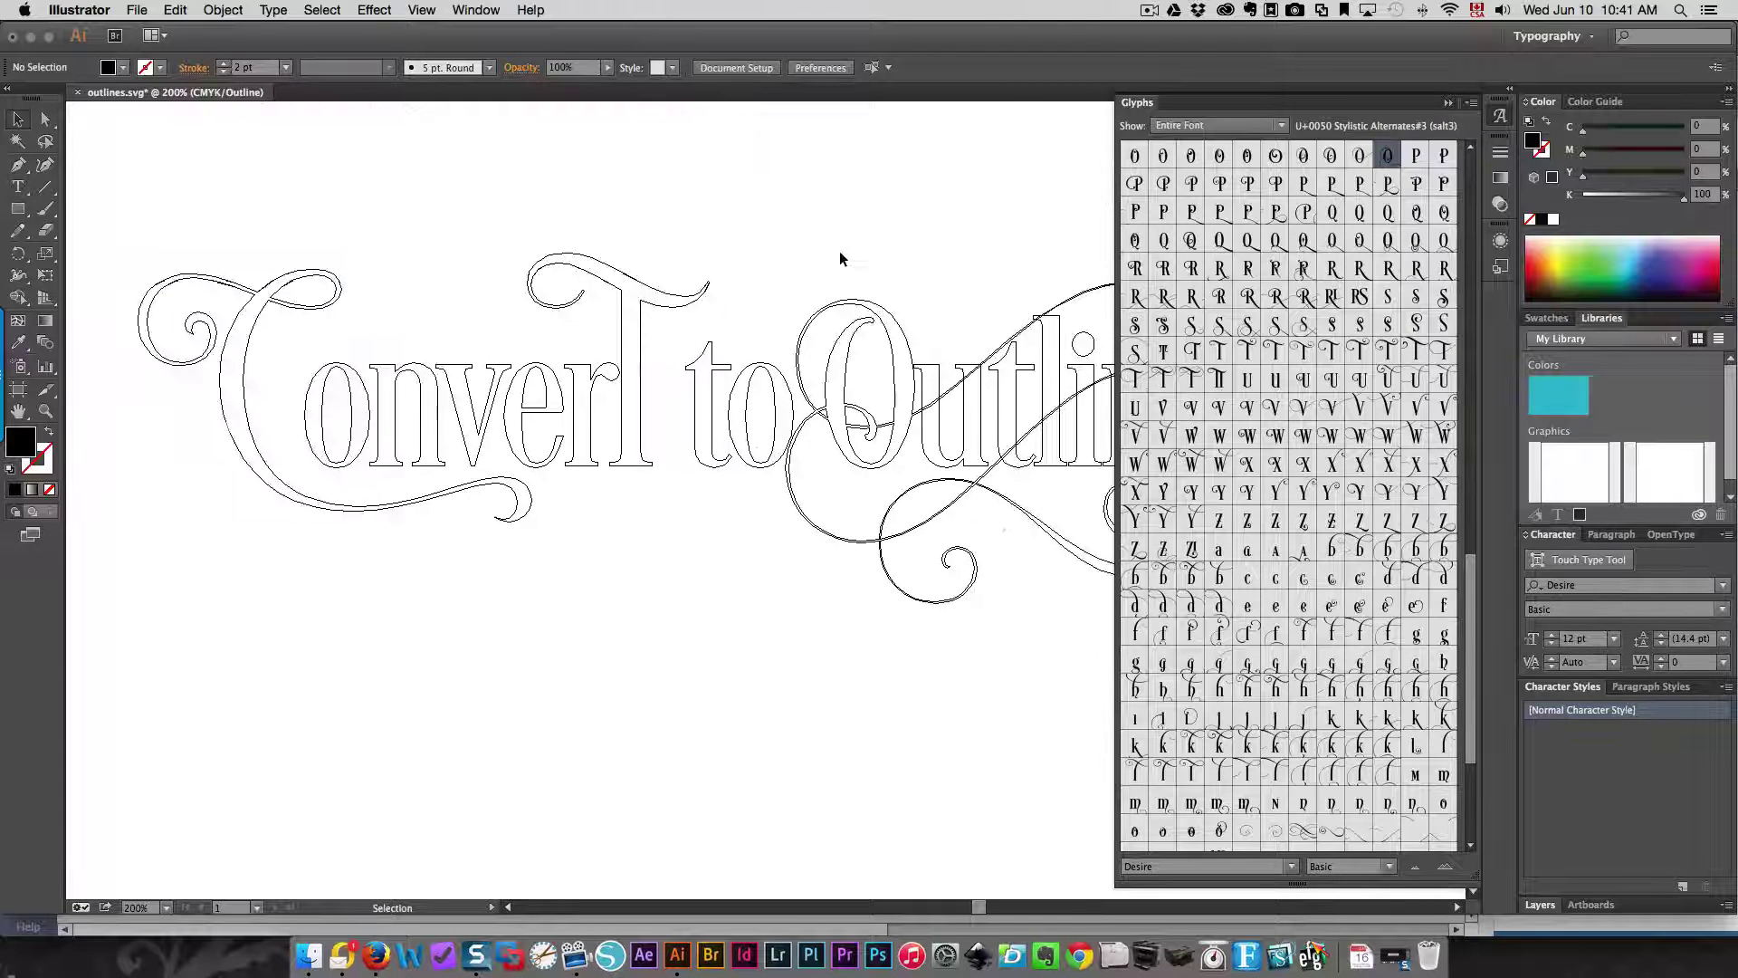
pyautogui.hscroll(5, 840, 258)
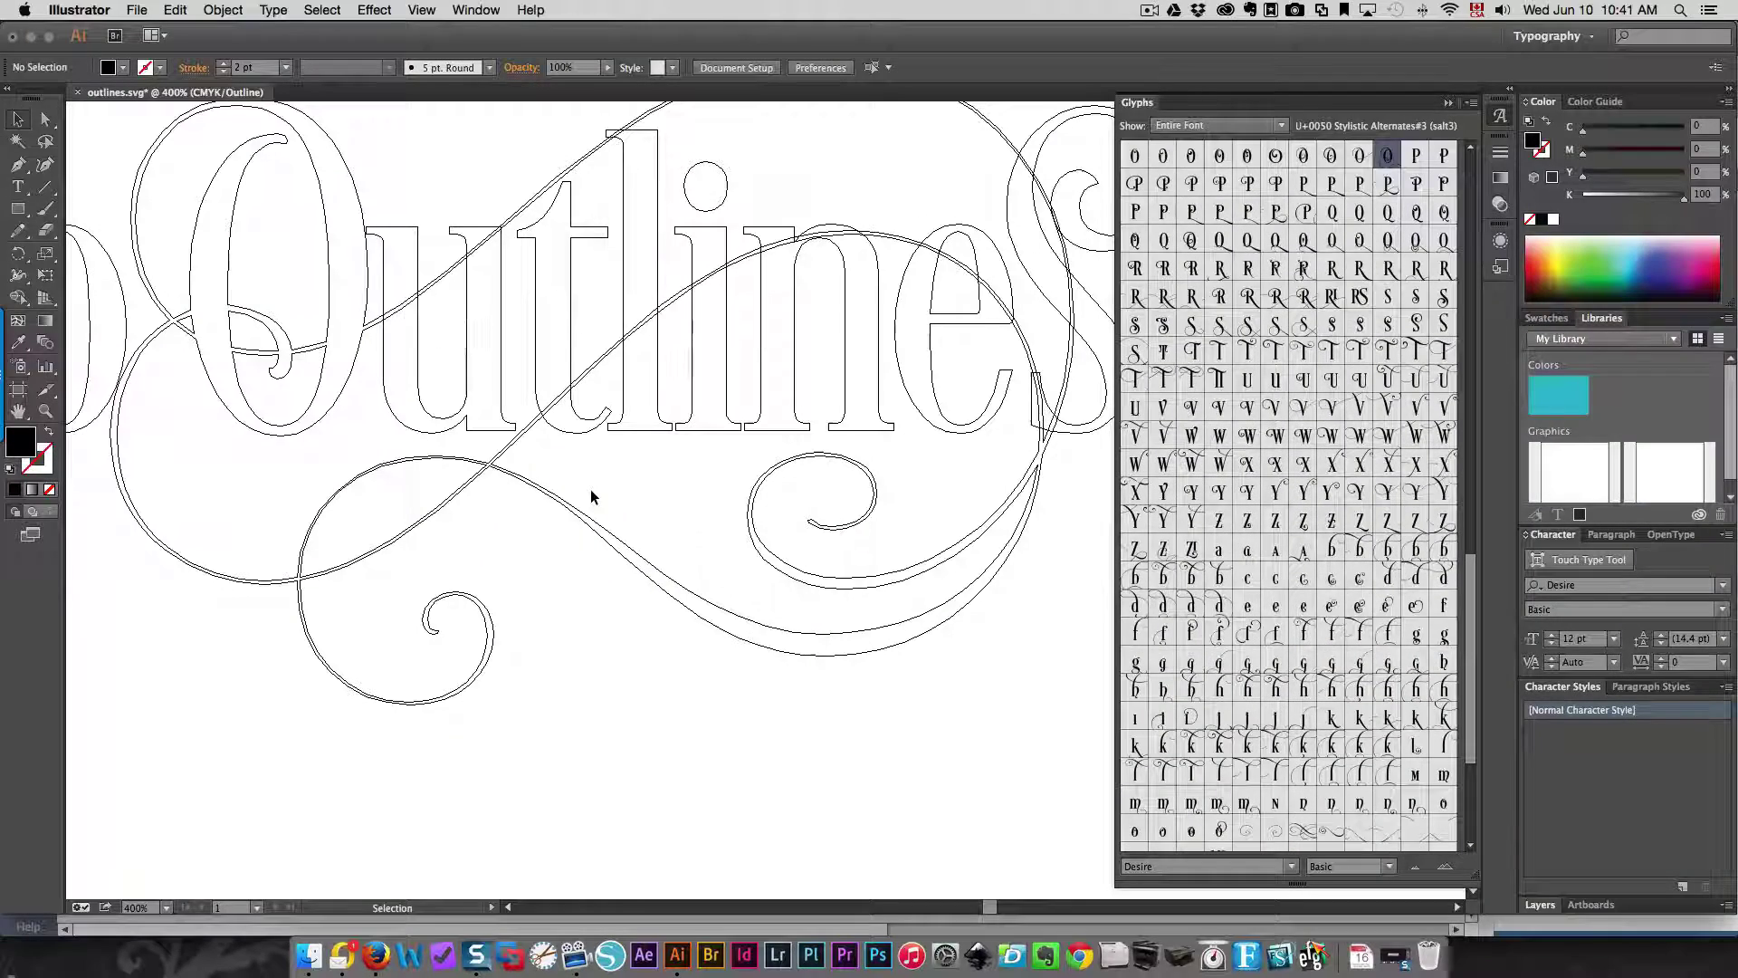
pyautogui.scroll(3, 590, 496)
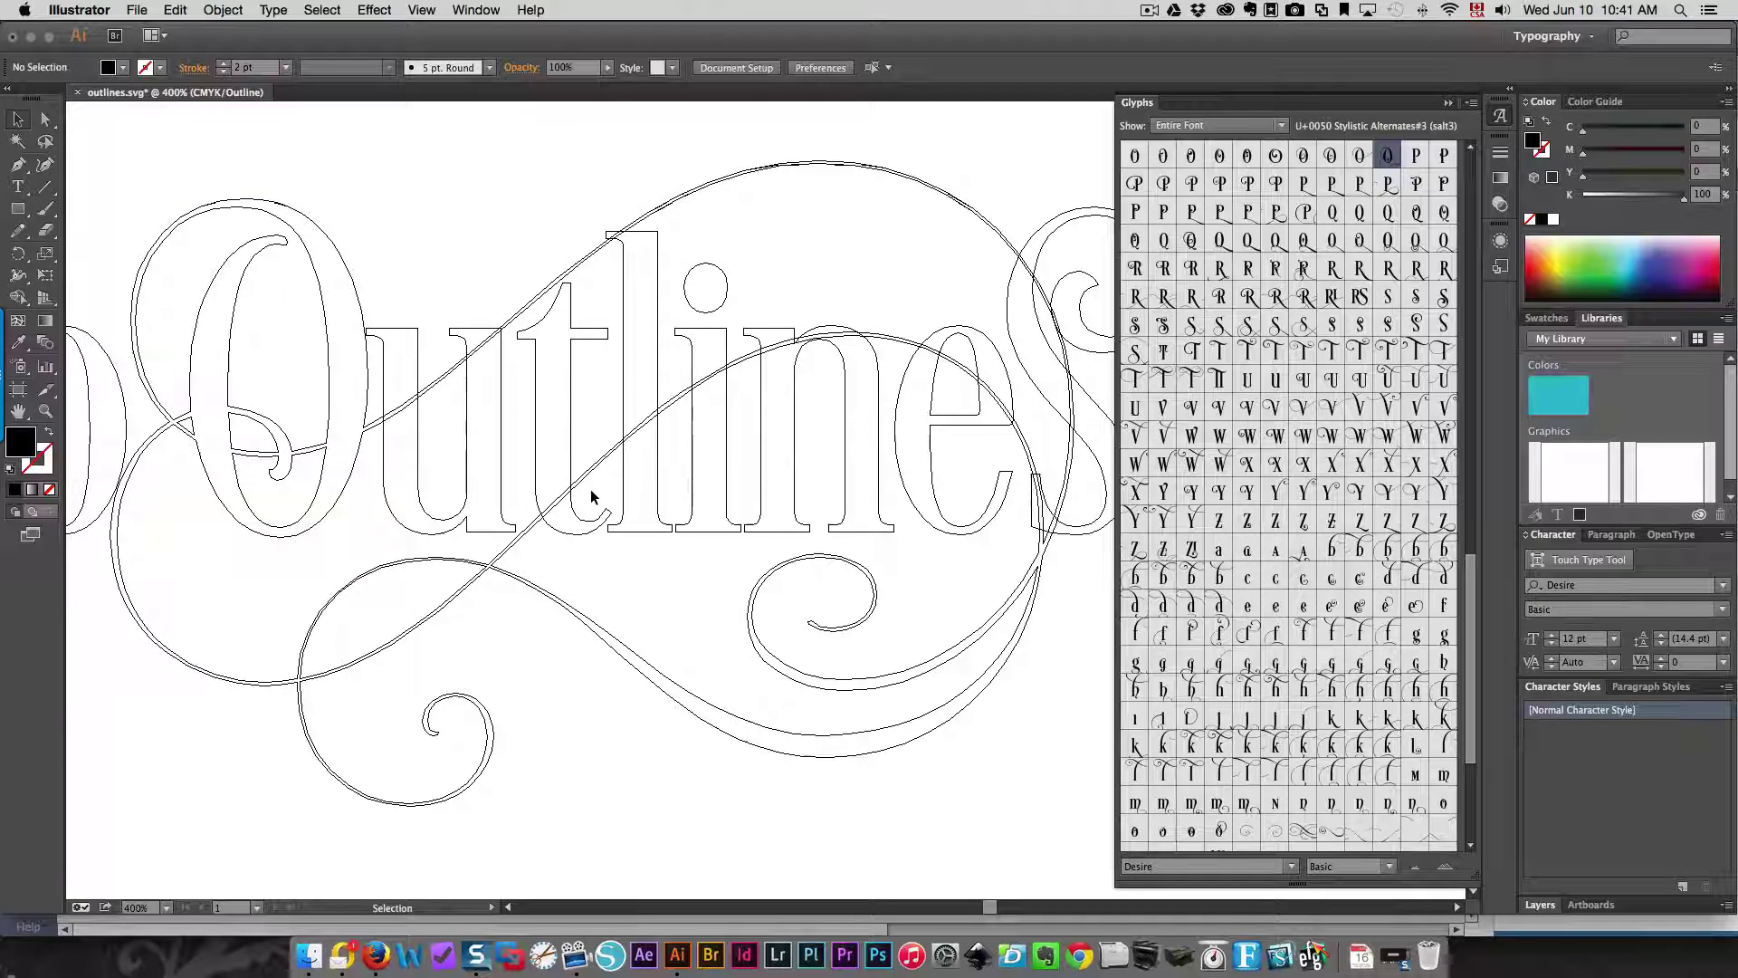
pyautogui.press('super+minus')
pyautogui.press('super+minus')
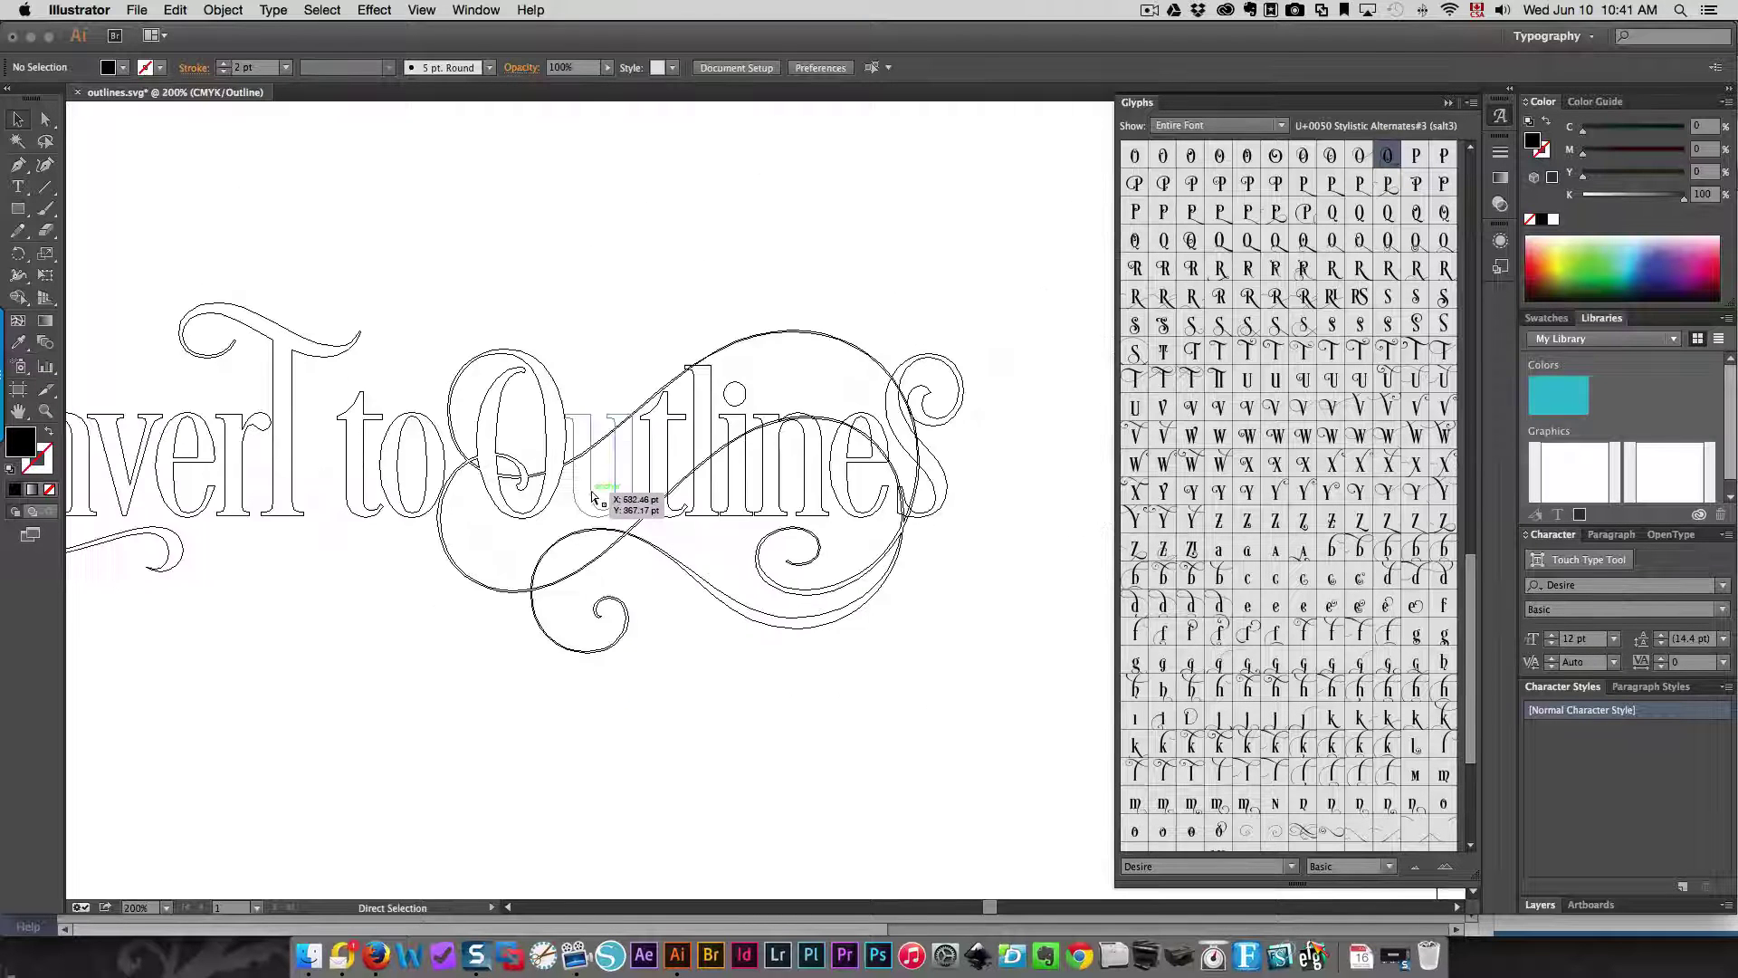
pyautogui.press('super+minus')
pyautogui.press('super+minus')
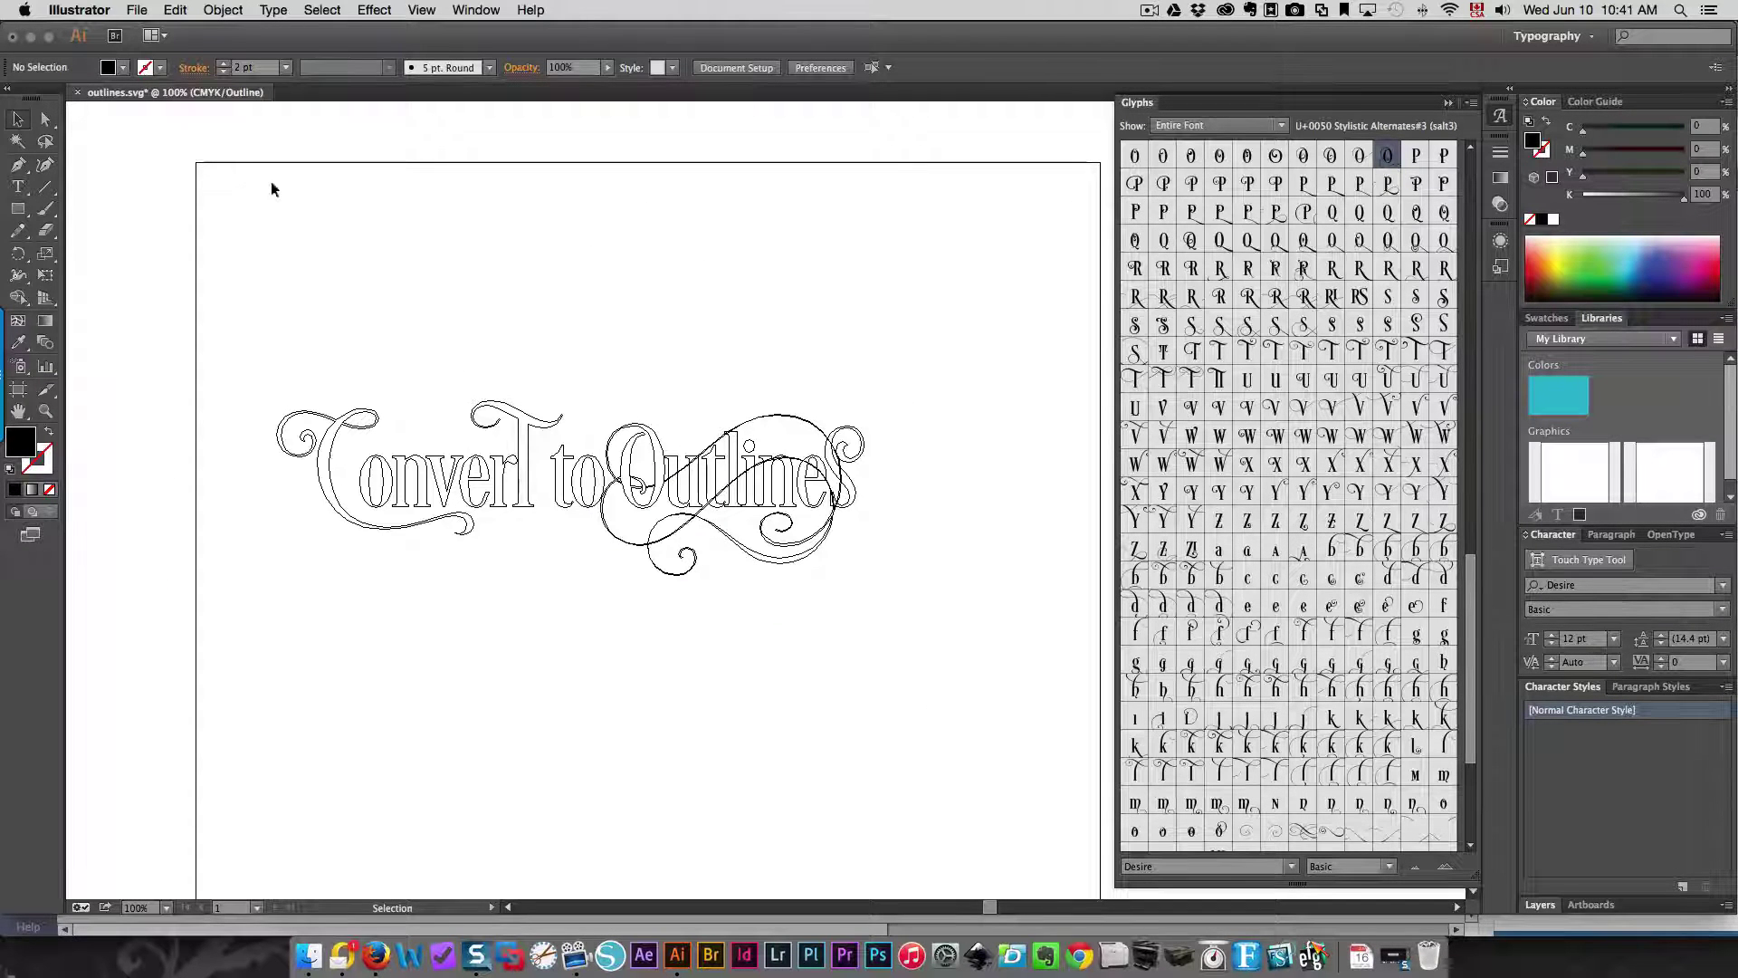
# Step: Unite the outlined lettering group with Pathfinder, then zoom out to check the whole shape
pyautogui.click(315, 435)
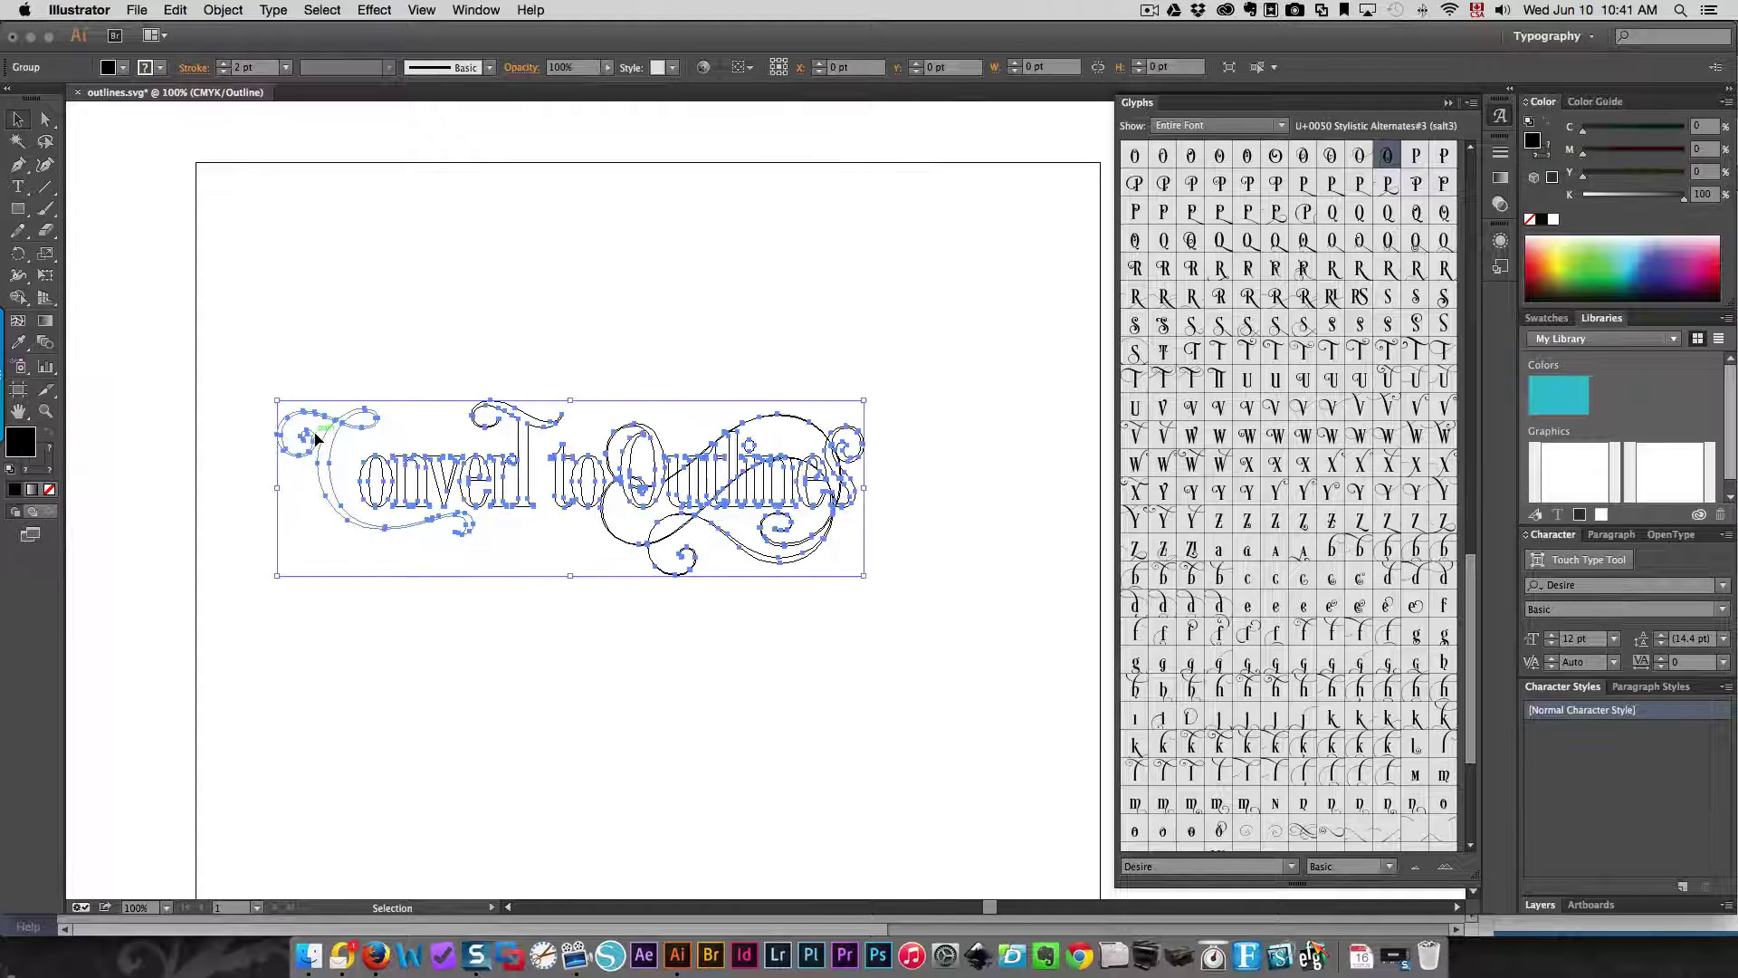
pyautogui.click(475, 10)
pyautogui.click(493, 563)
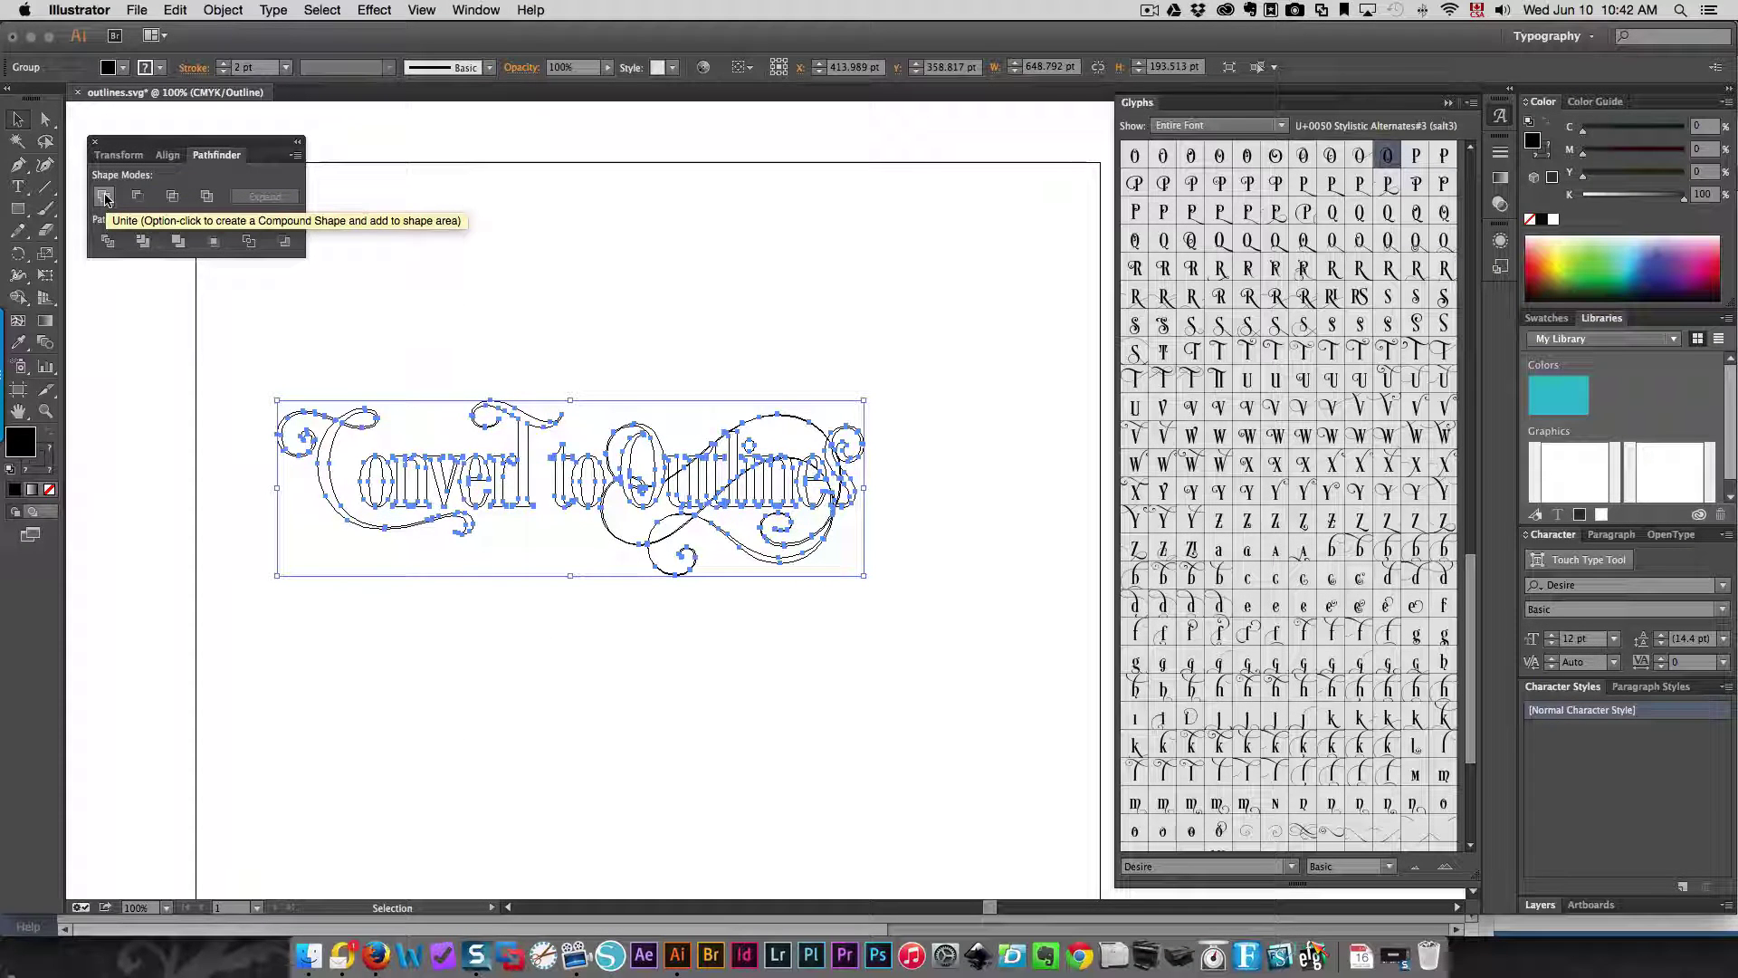
pyautogui.click(105, 196)
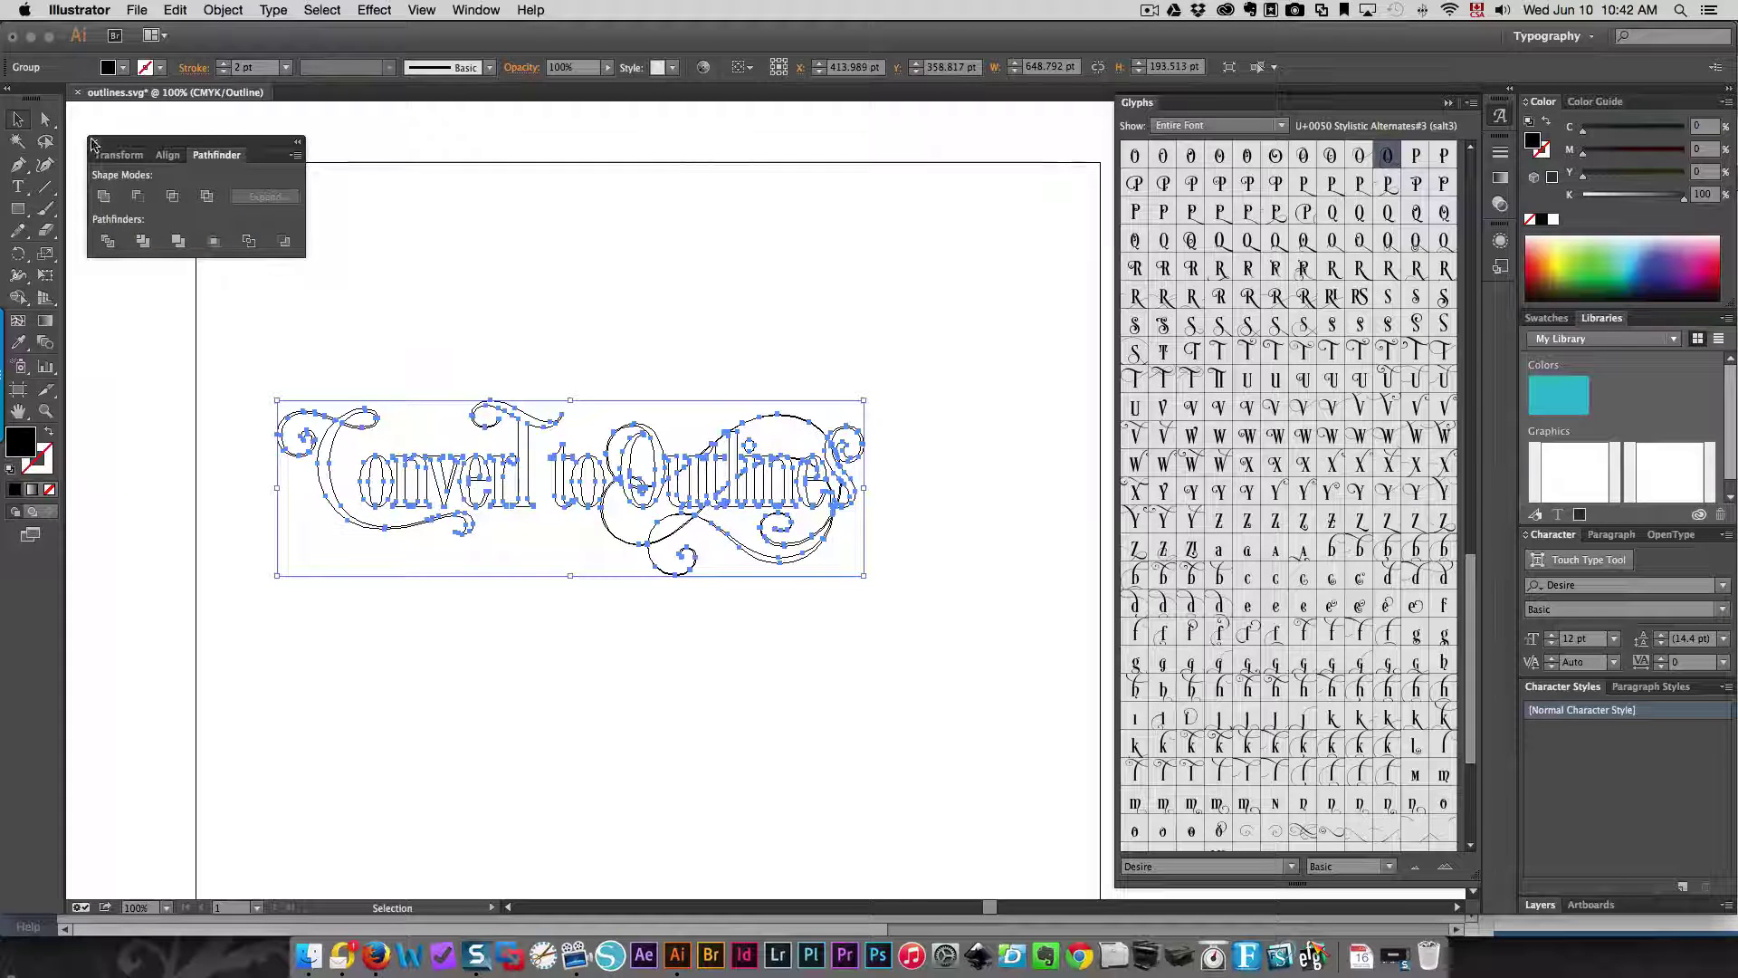
pyautogui.click(91, 143)
pyautogui.click(427, 317)
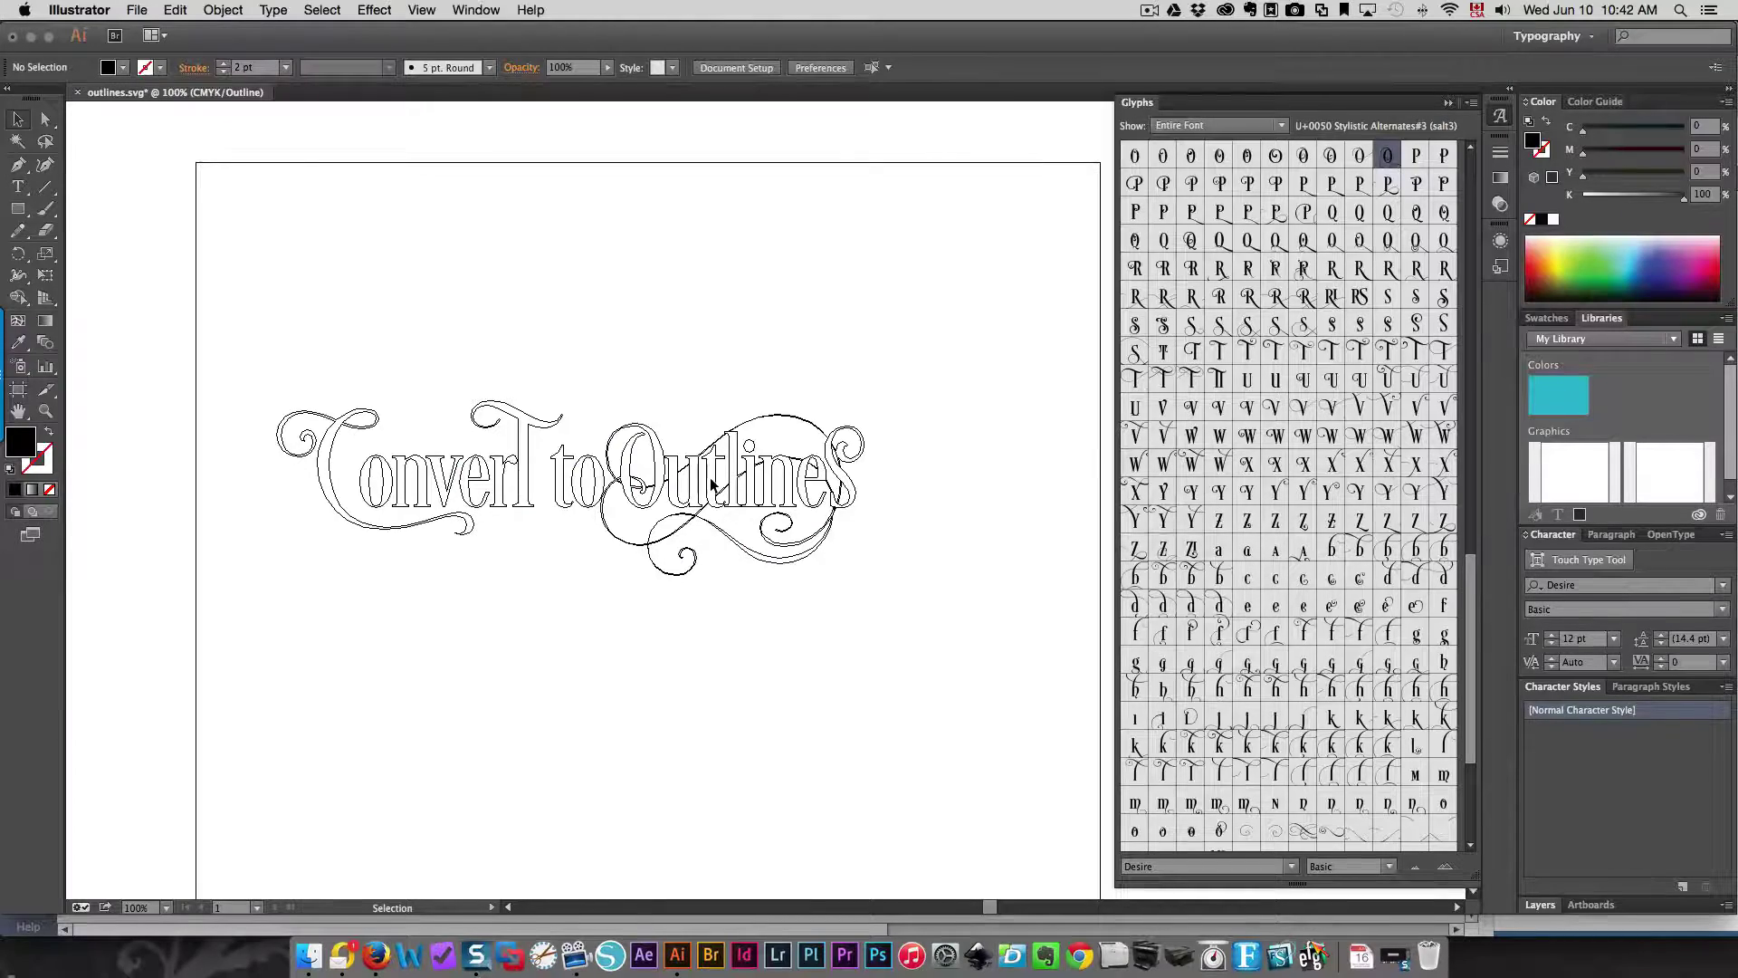
pyautogui.scroll(4, 712, 484)
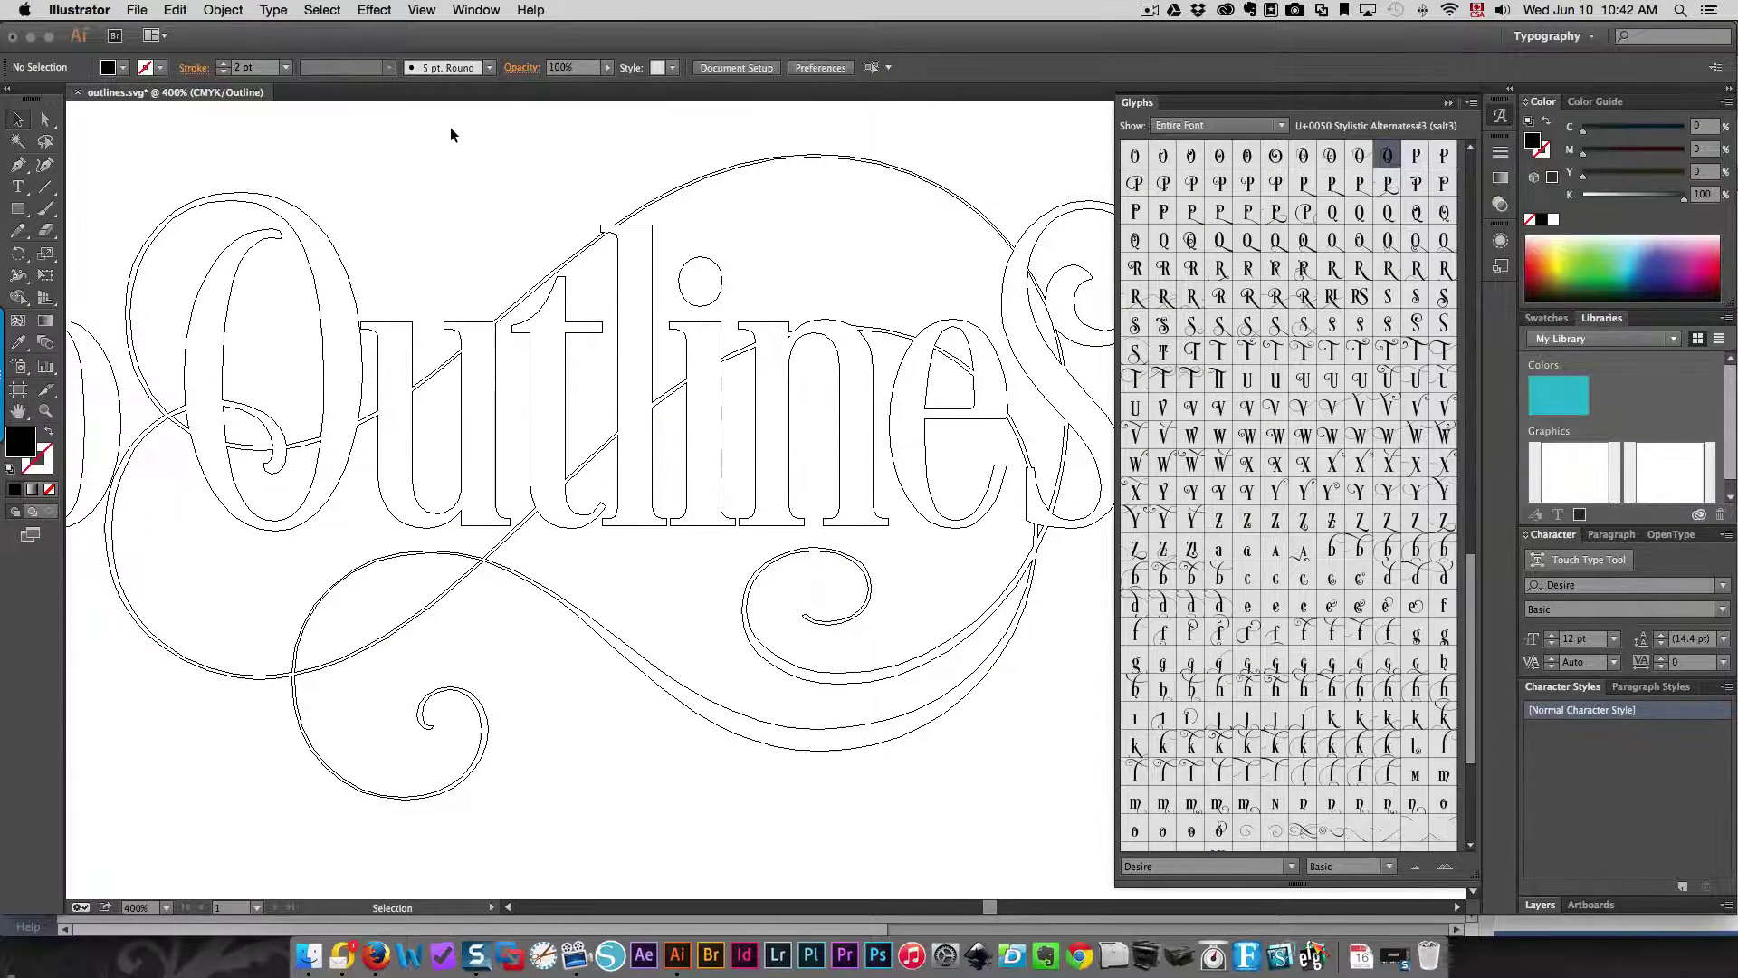
pyautogui.press('super+minus')
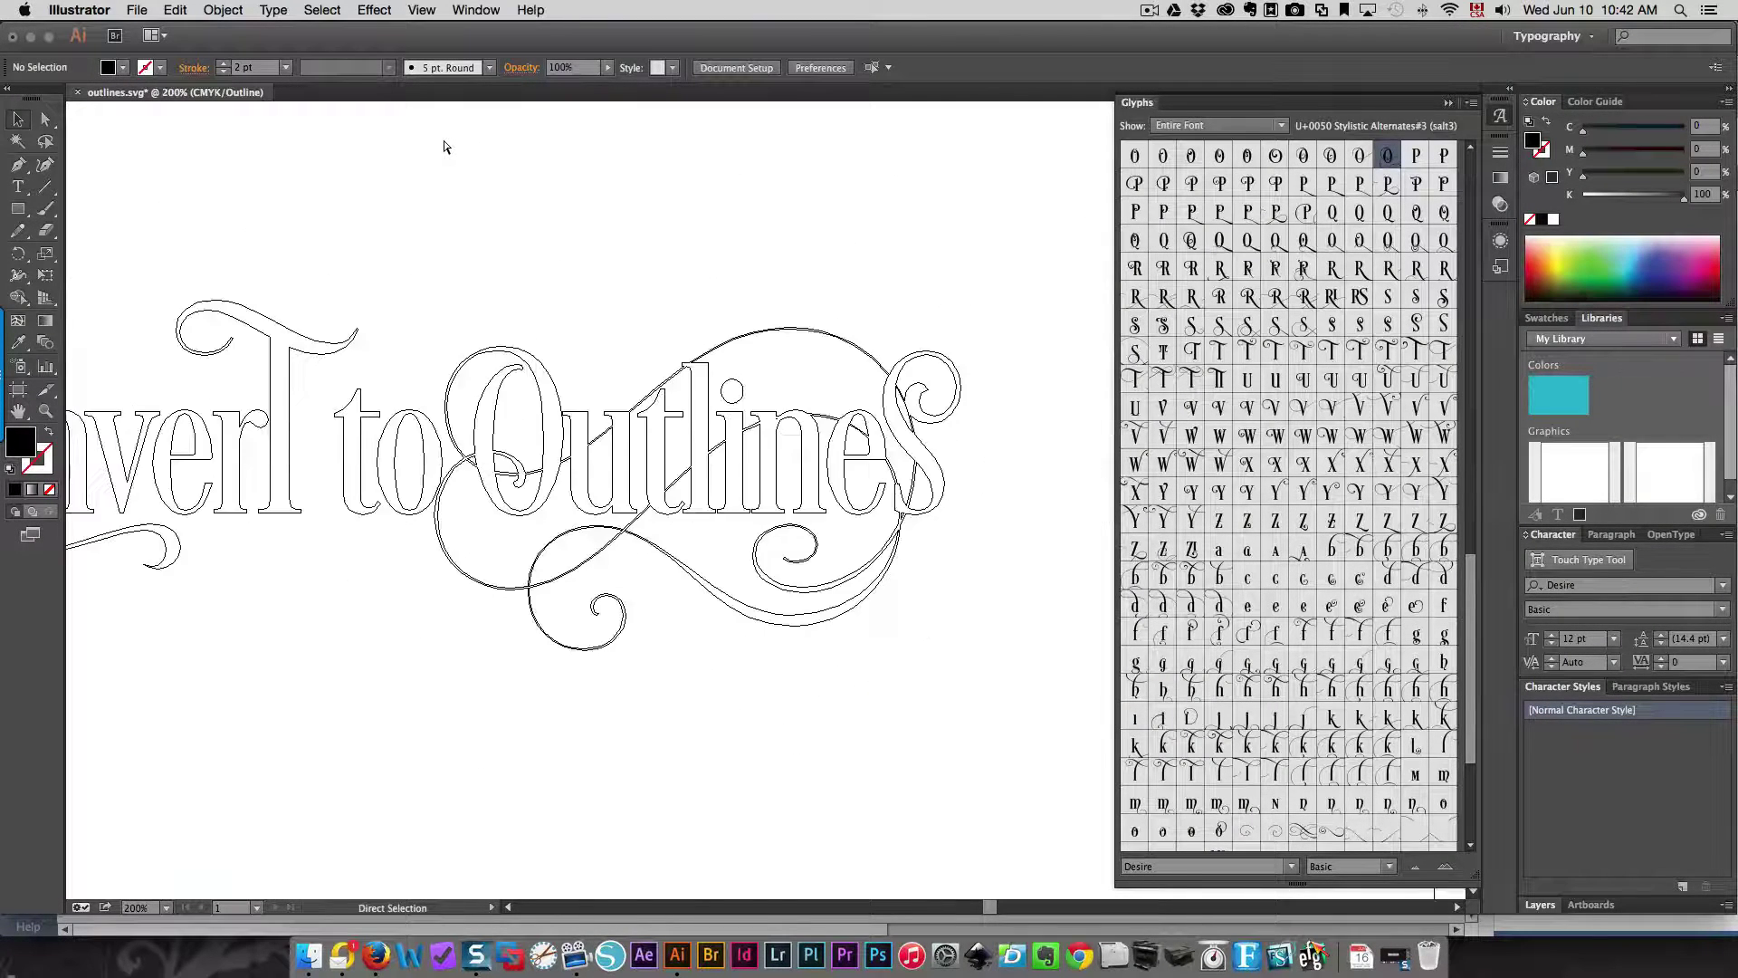
pyautogui.press('super+minus')
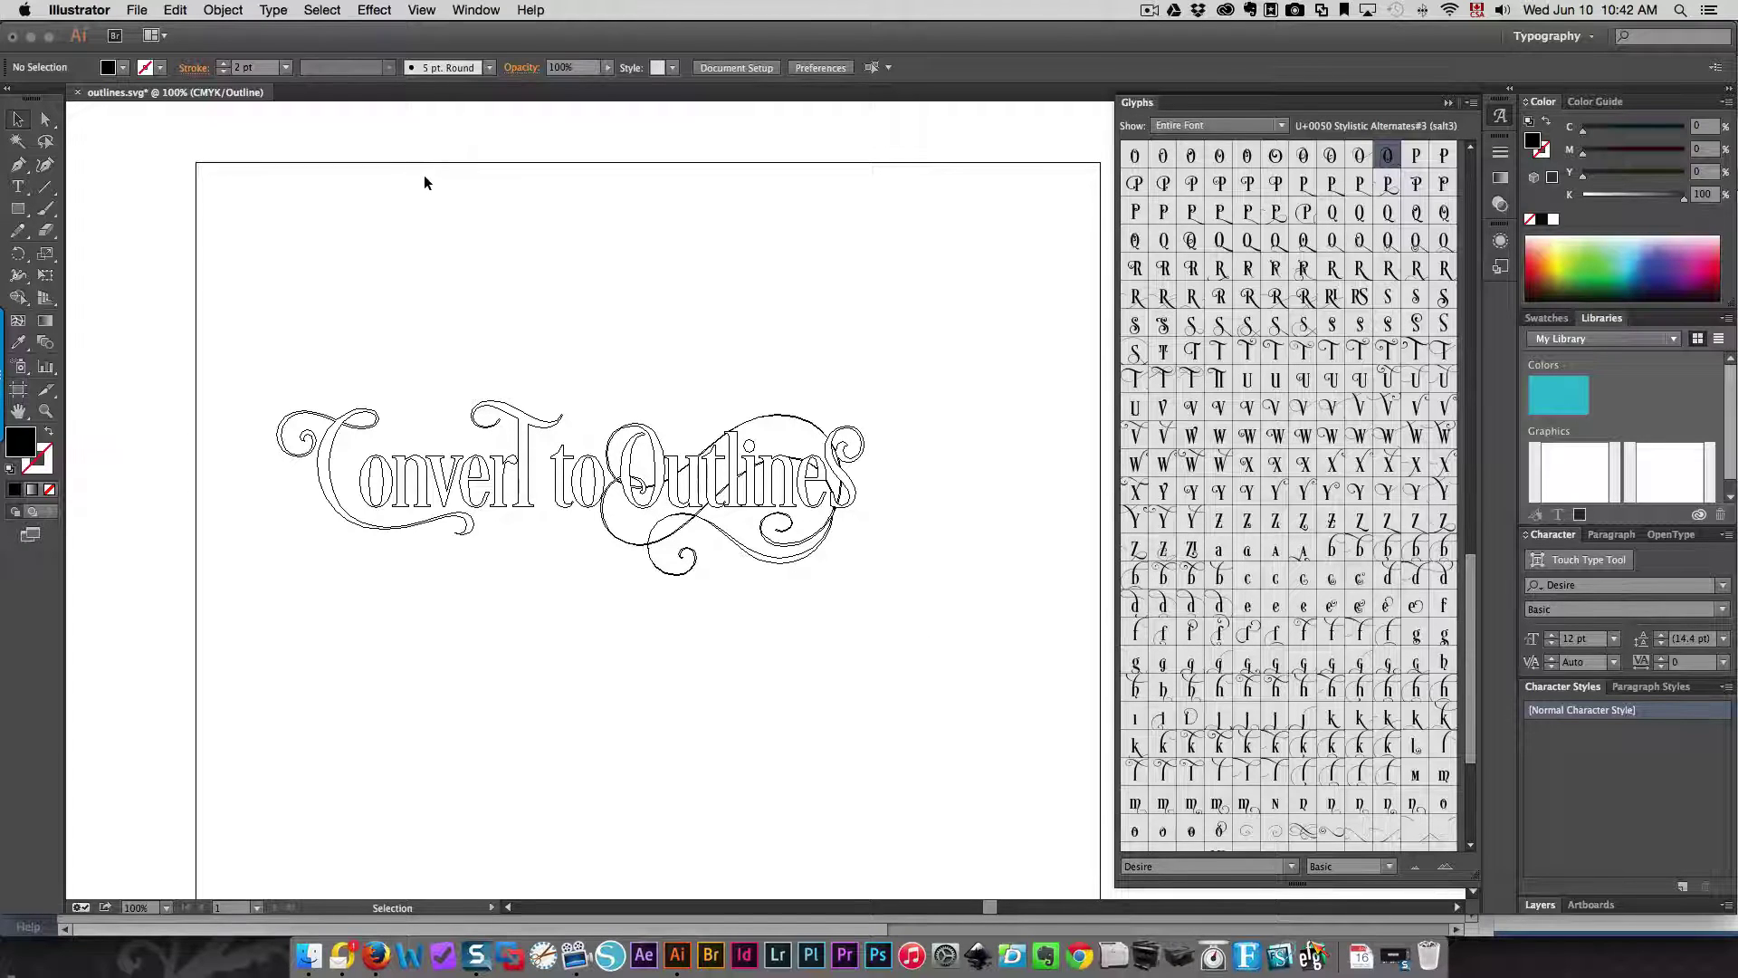
# Step: Save As outlines.svg in SVG format, replacing the existing file and accepting the SVG options
pyautogui.click(136, 11)
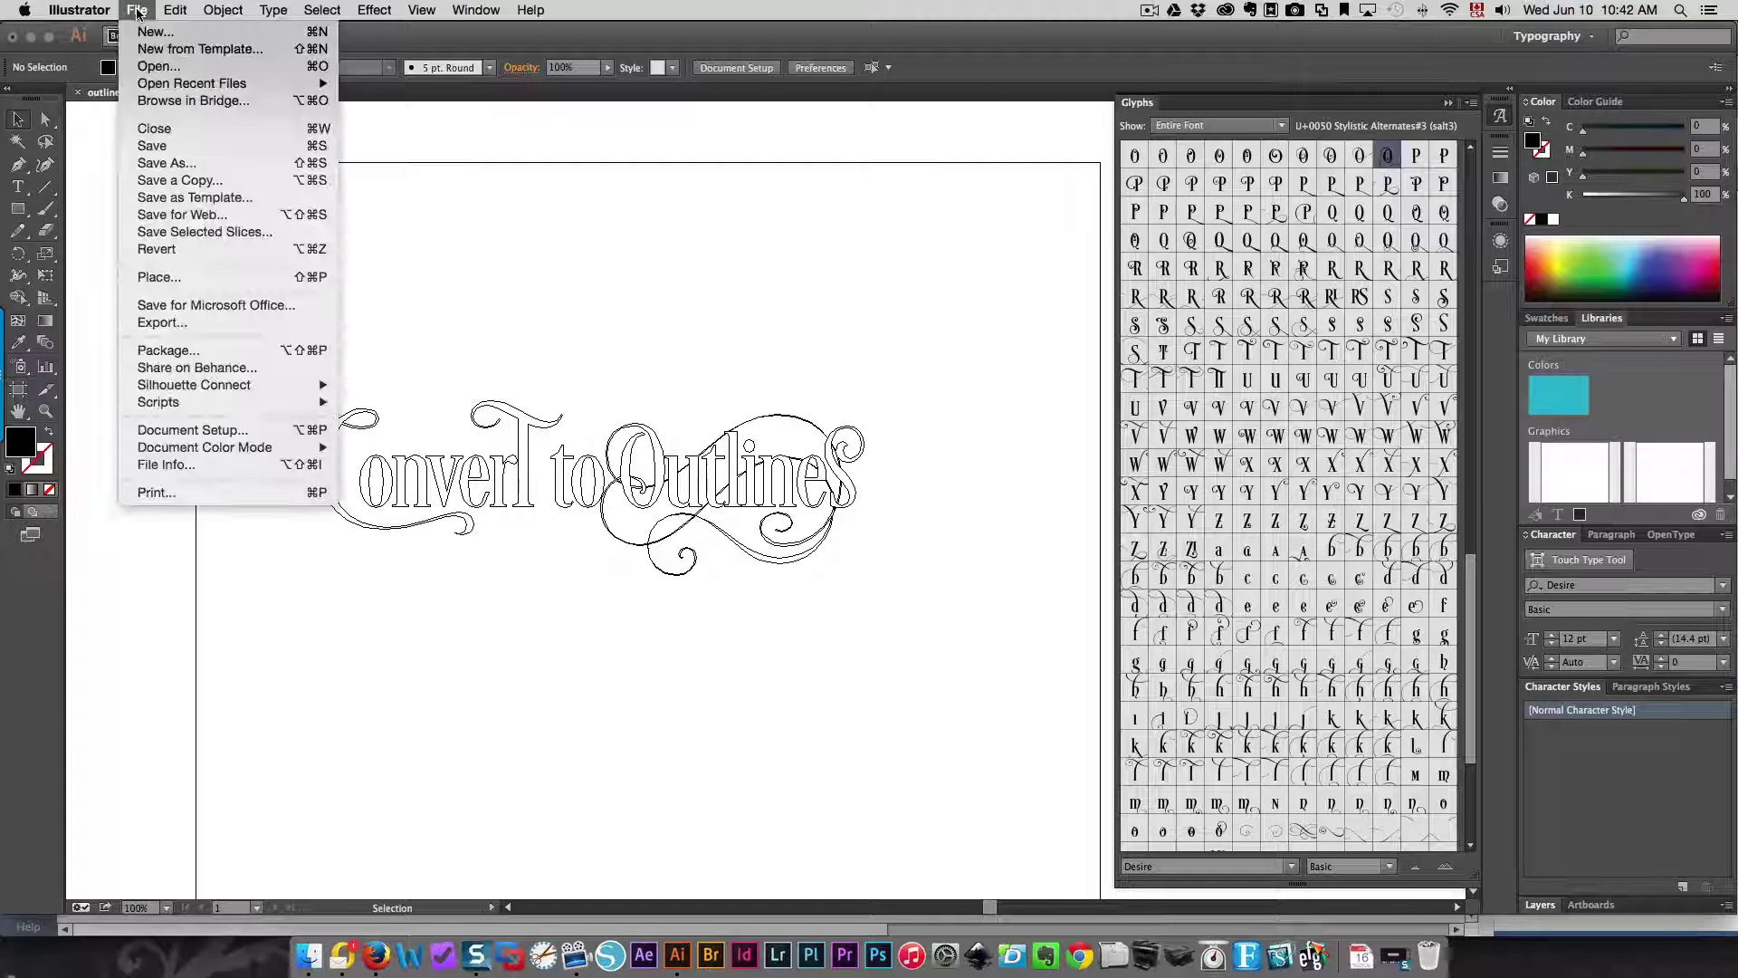
pyautogui.click(200, 164)
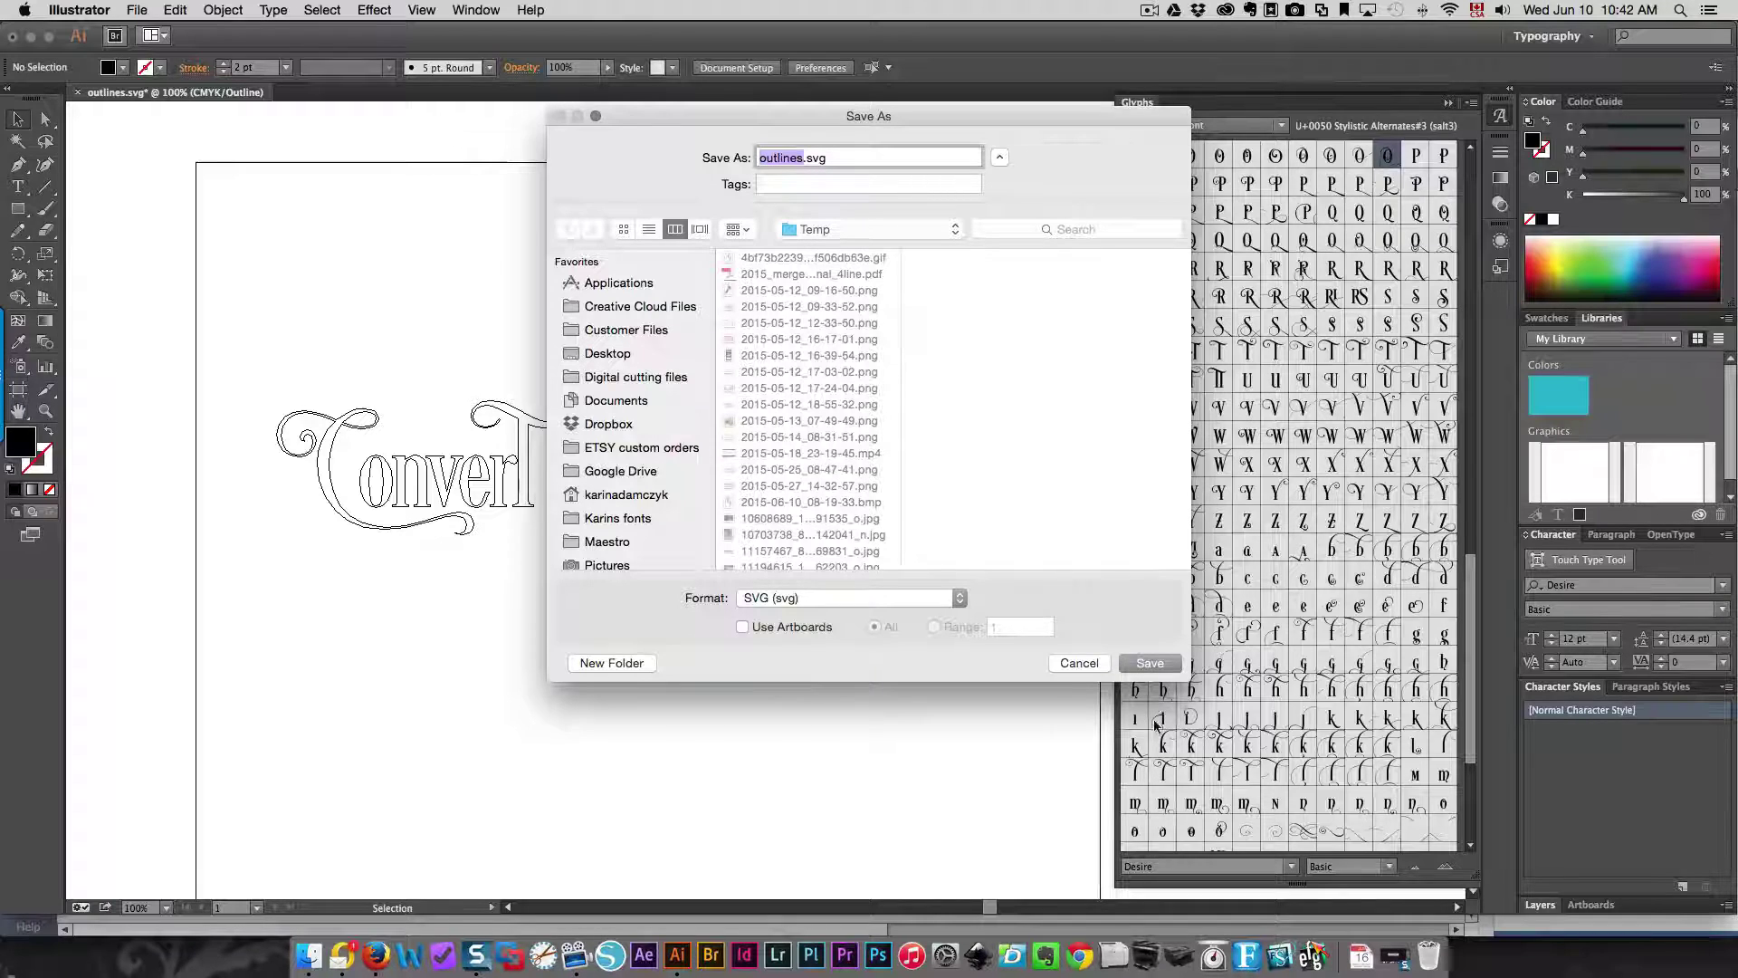
pyautogui.click(1144, 664)
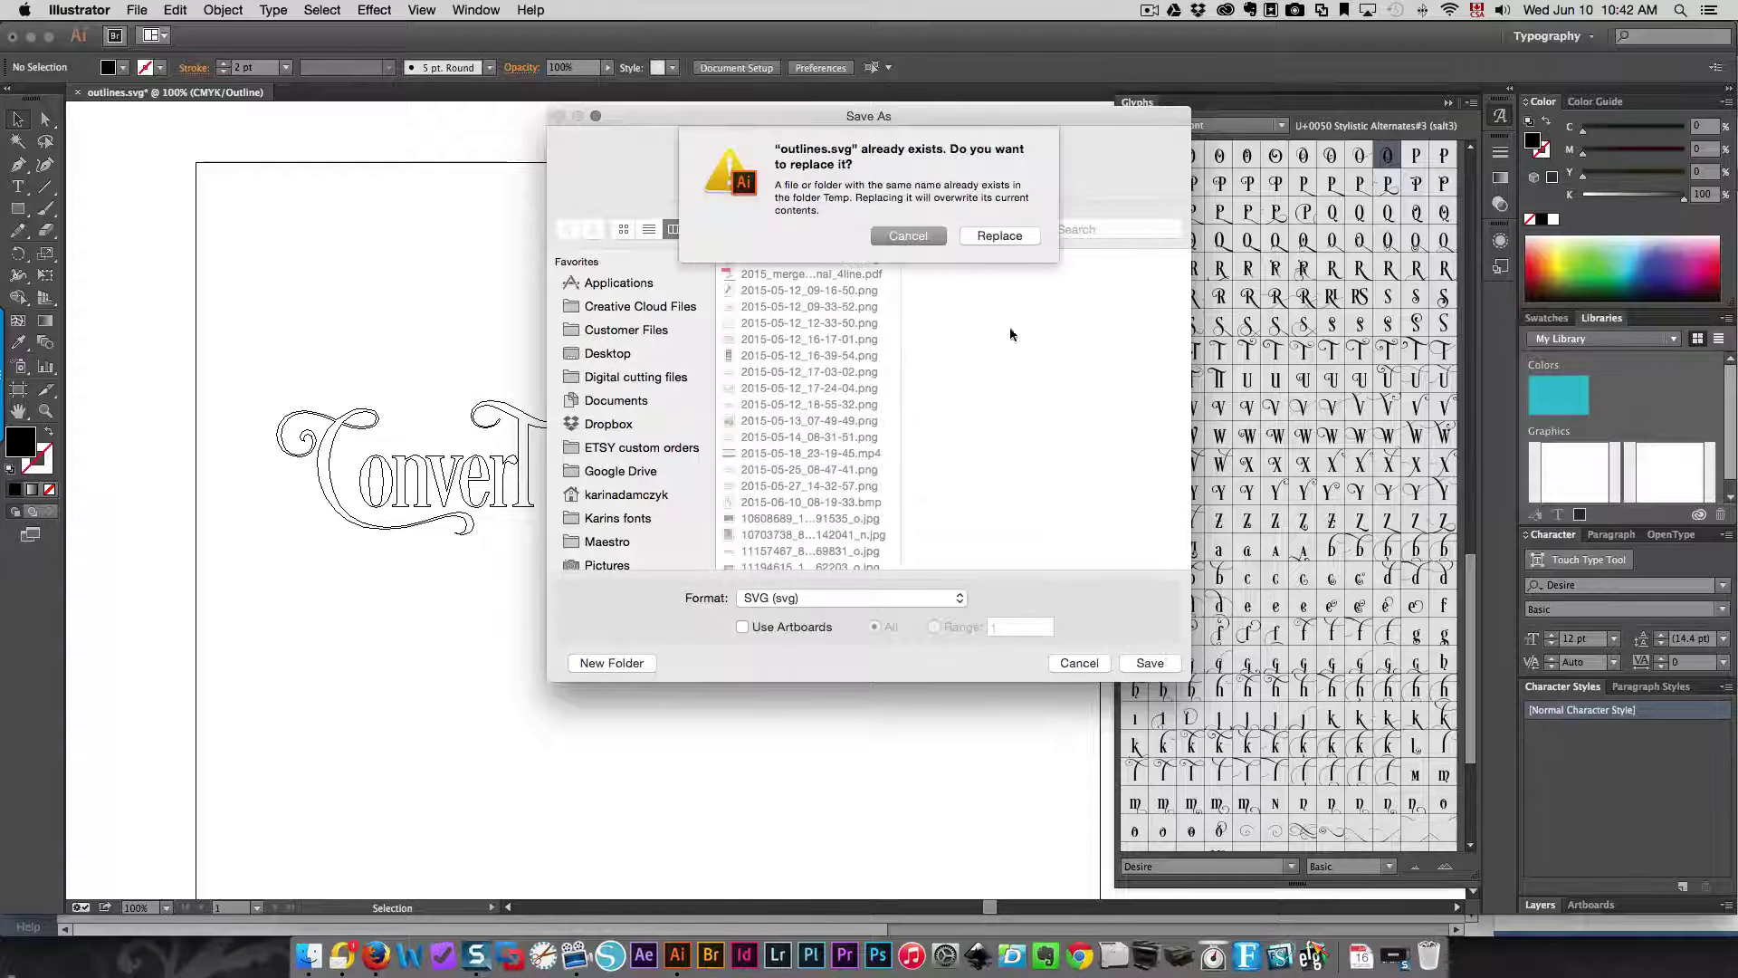
pyautogui.click(980, 237)
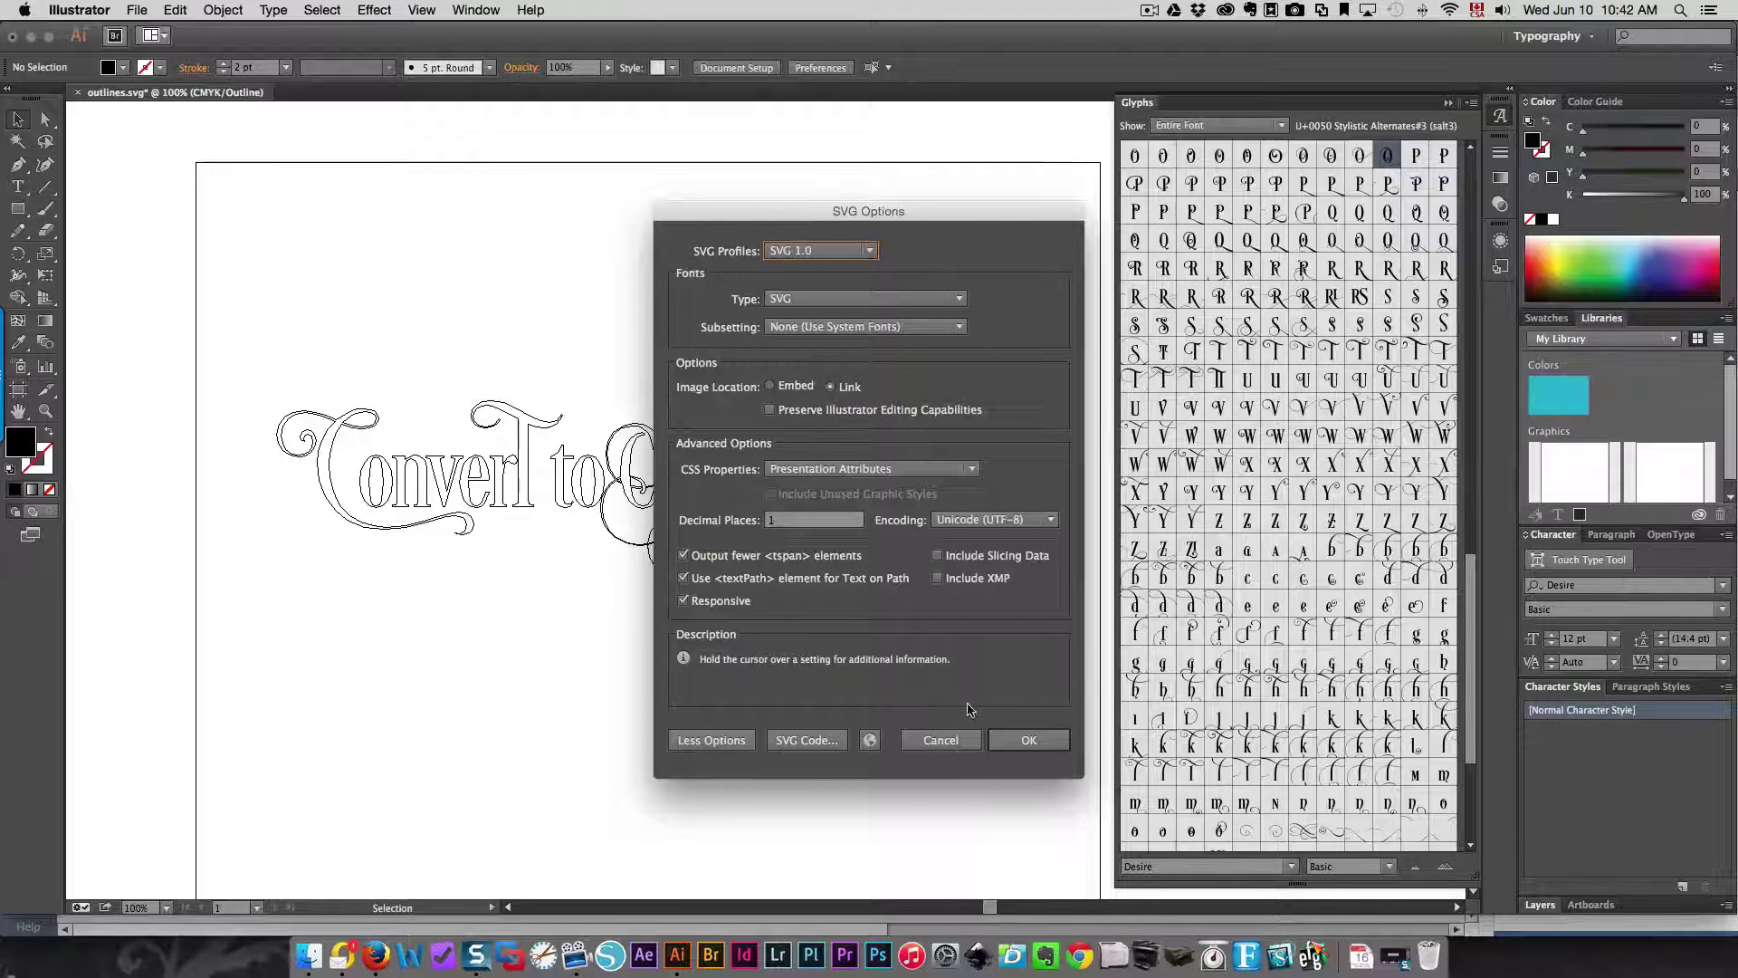
pyautogui.click(1030, 744)
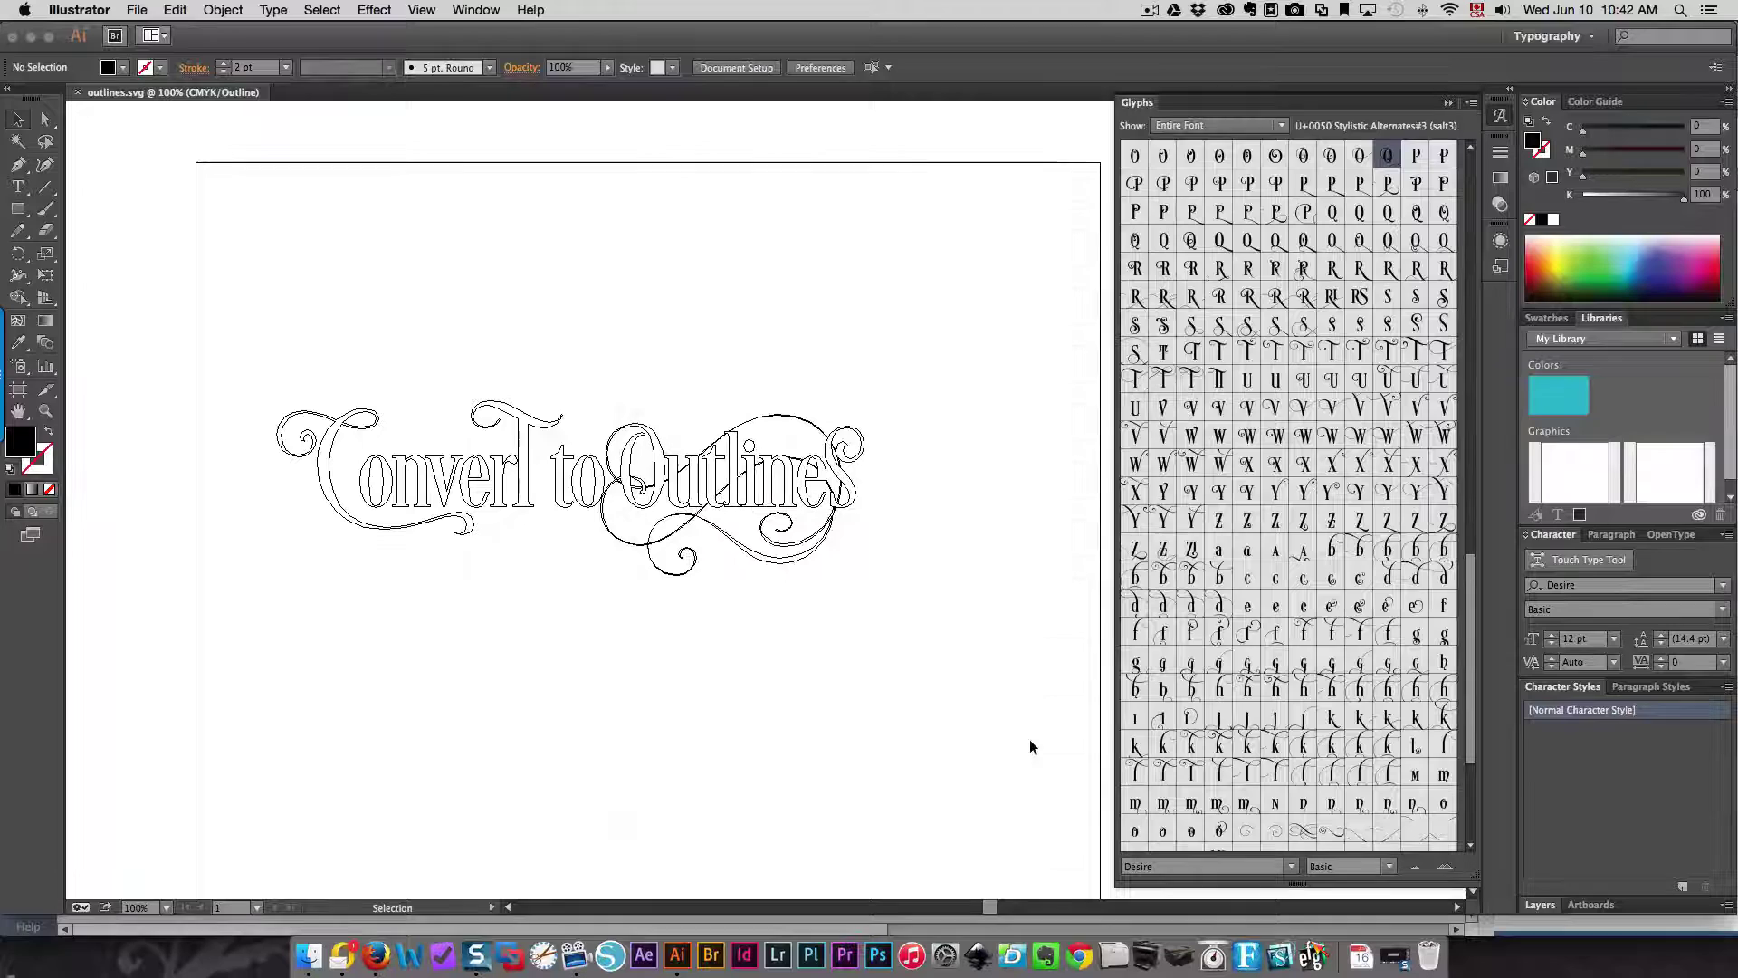
# Step: Upload outlines.svg from Temp to Cricut Design Space as a vector and insert it onto the canvas
pyautogui.click(376, 957)
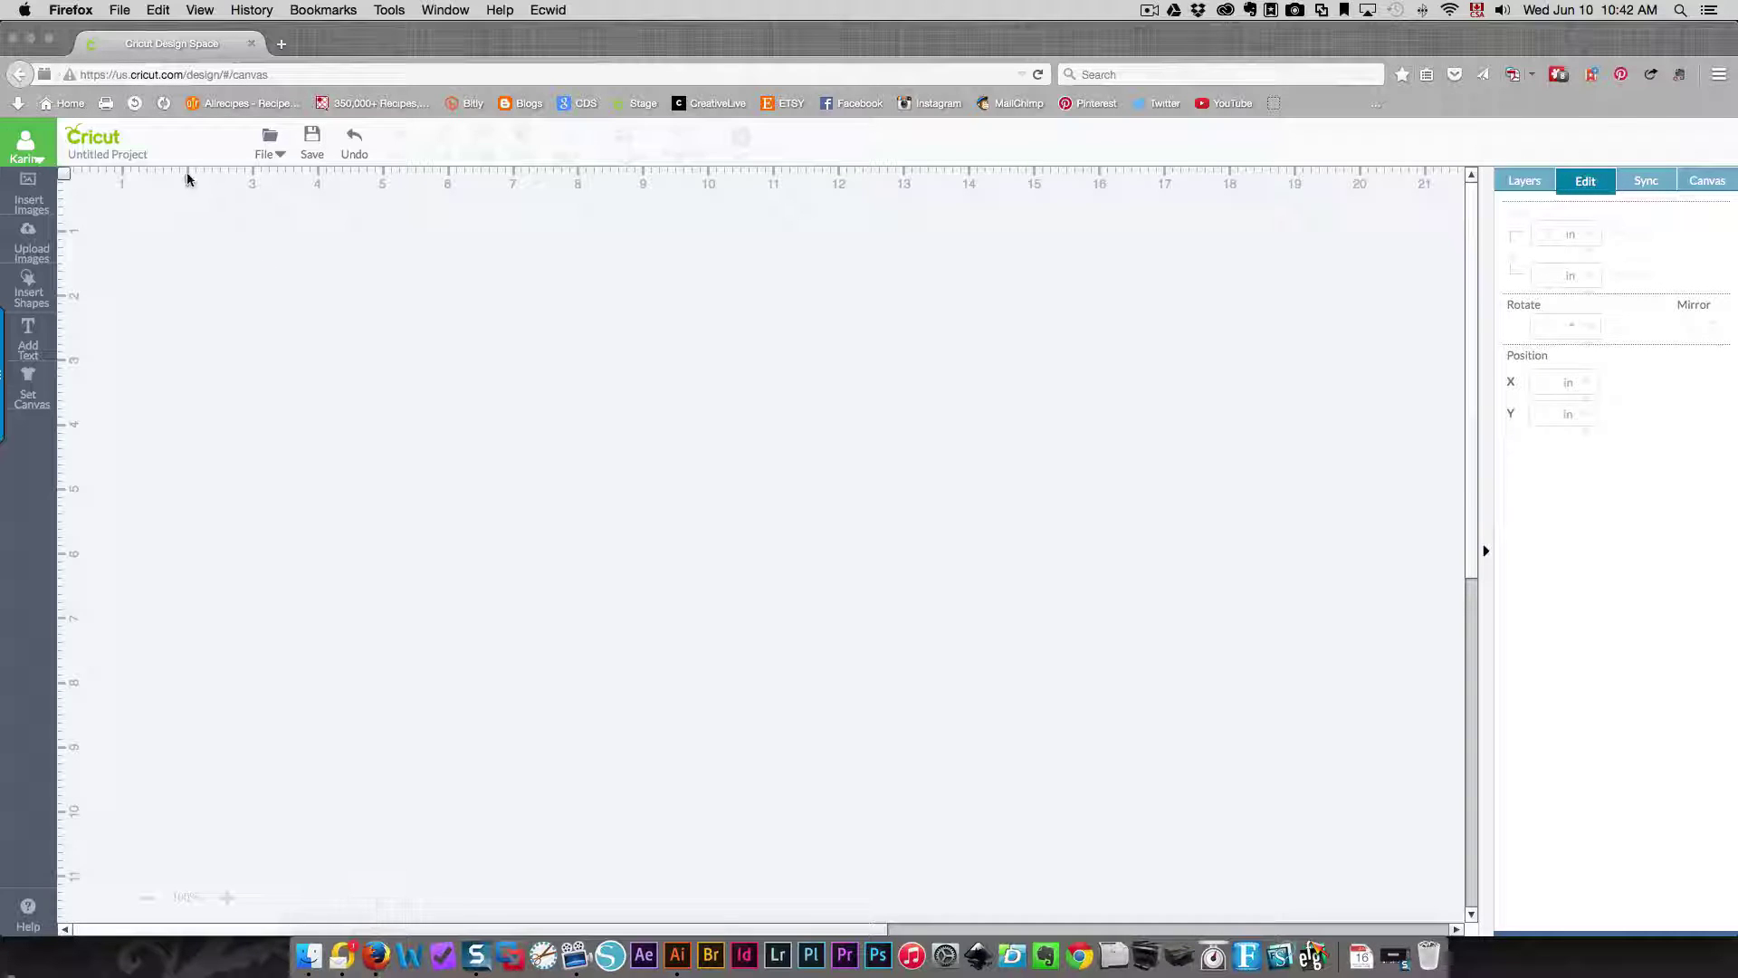
pyautogui.click(30, 254)
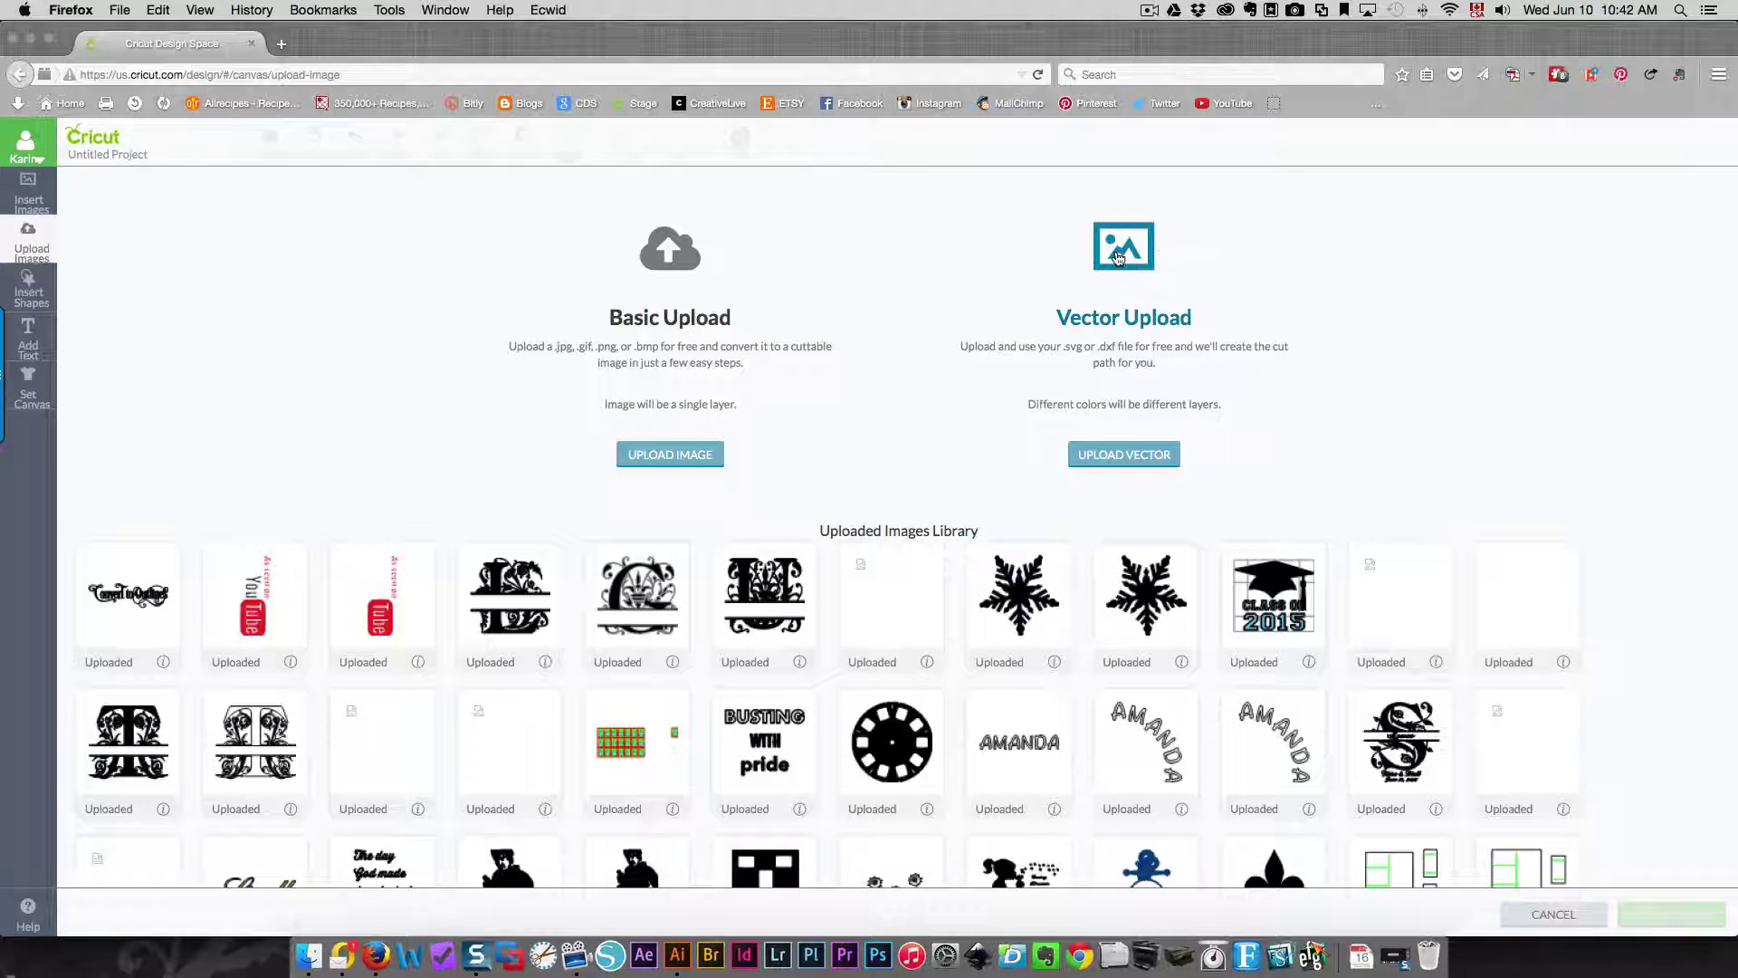
pyautogui.click(1118, 258)
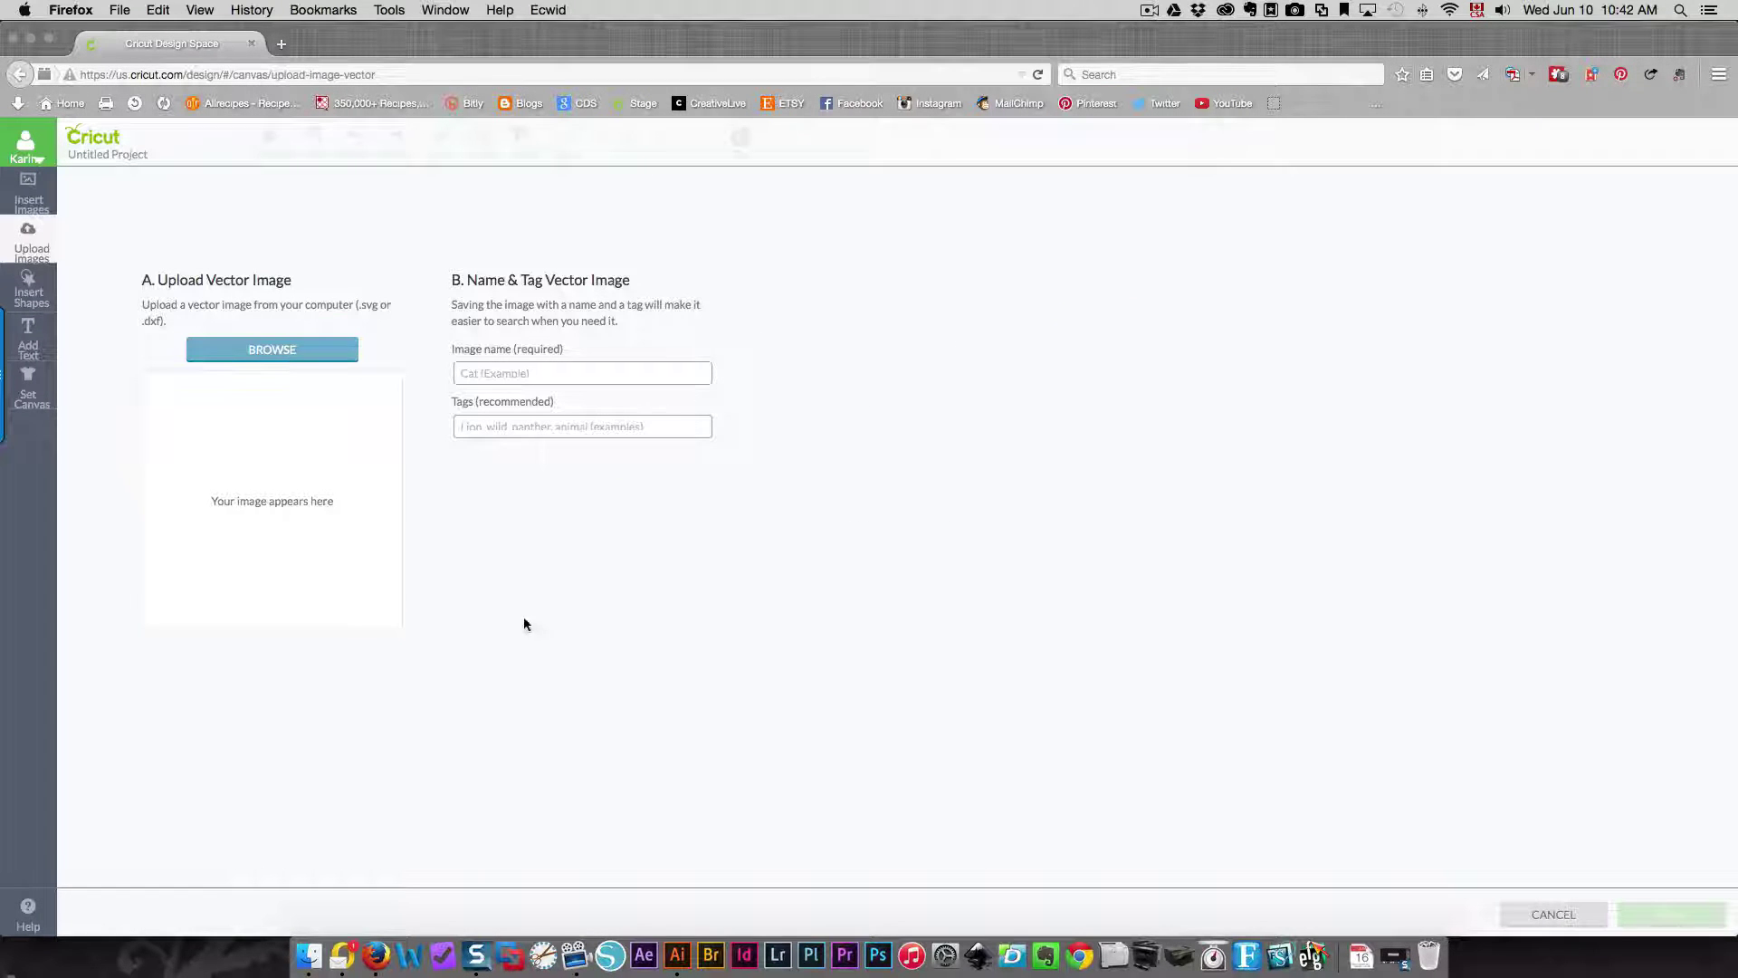
pyautogui.click(253, 351)
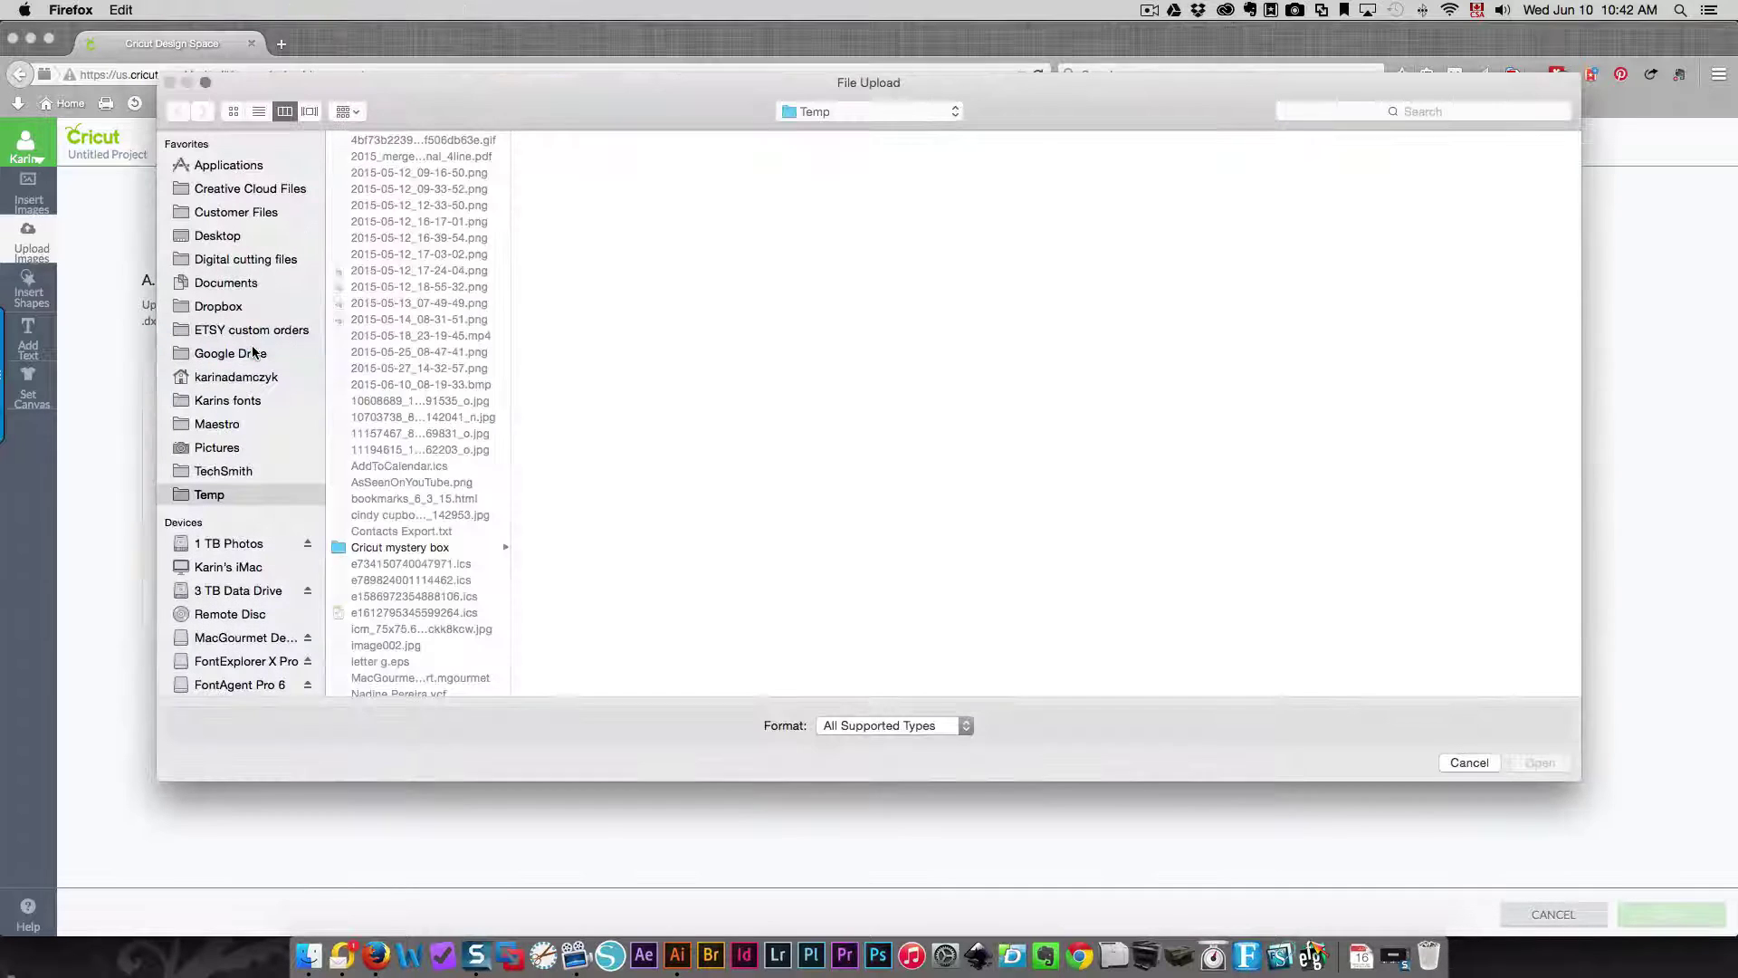
pyautogui.scroll(-2, 393, 529)
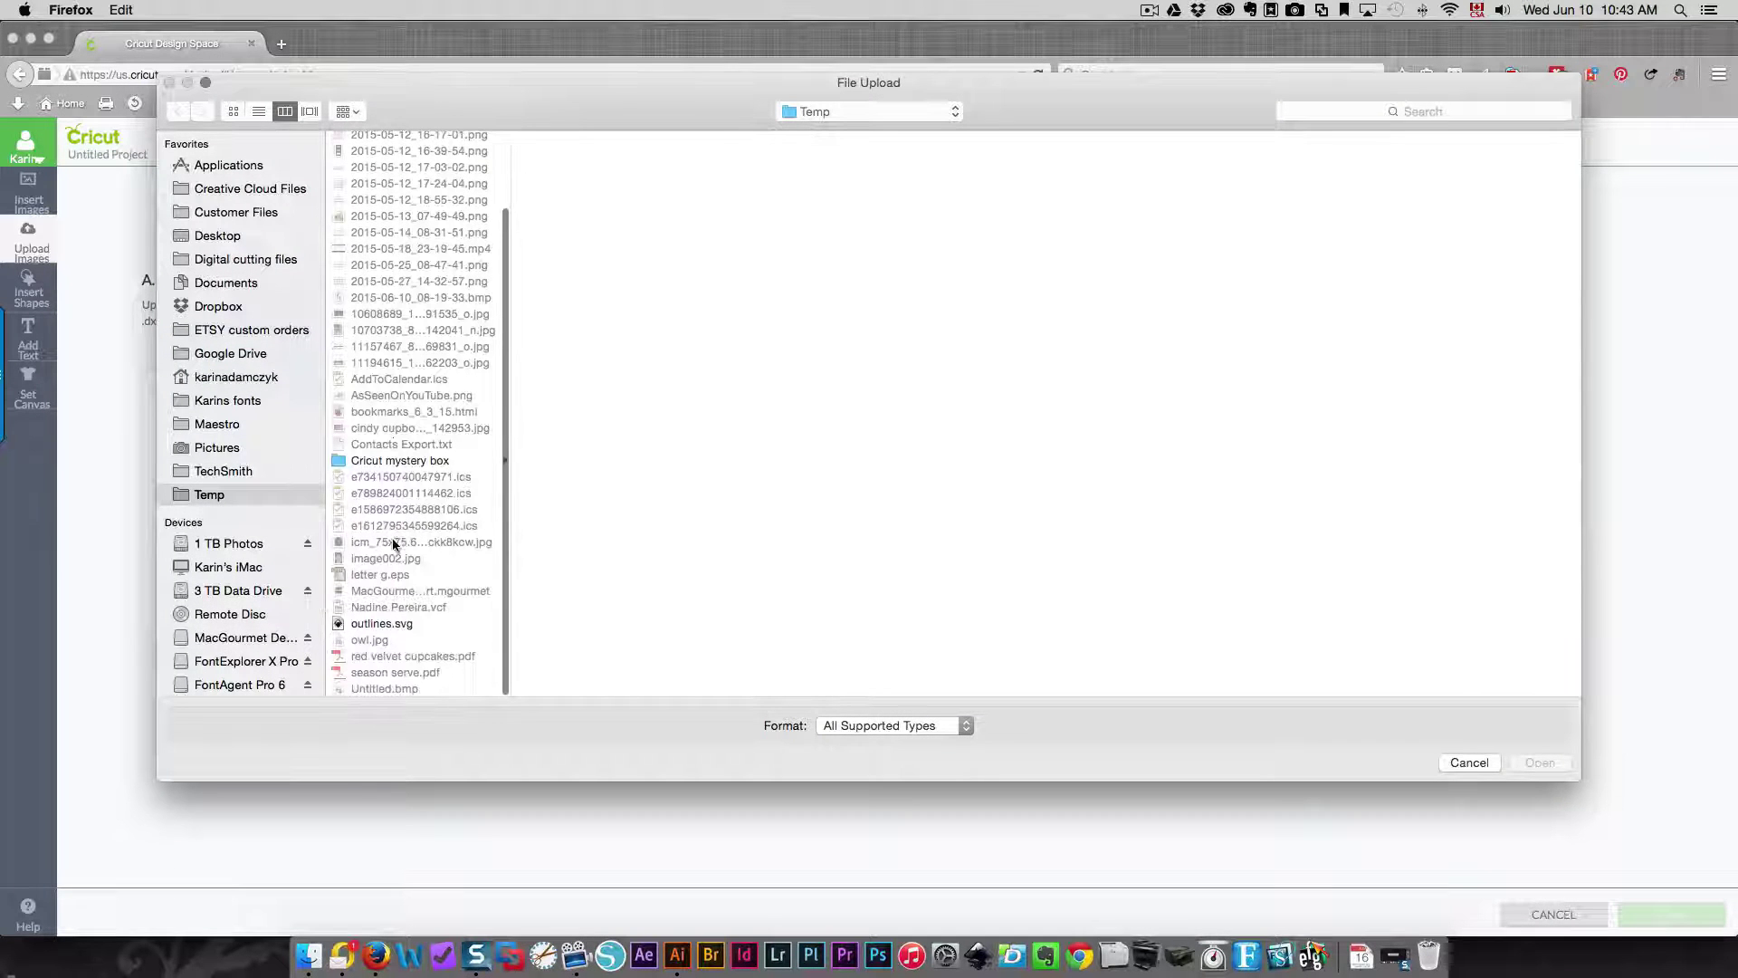
pyautogui.click(430, 624)
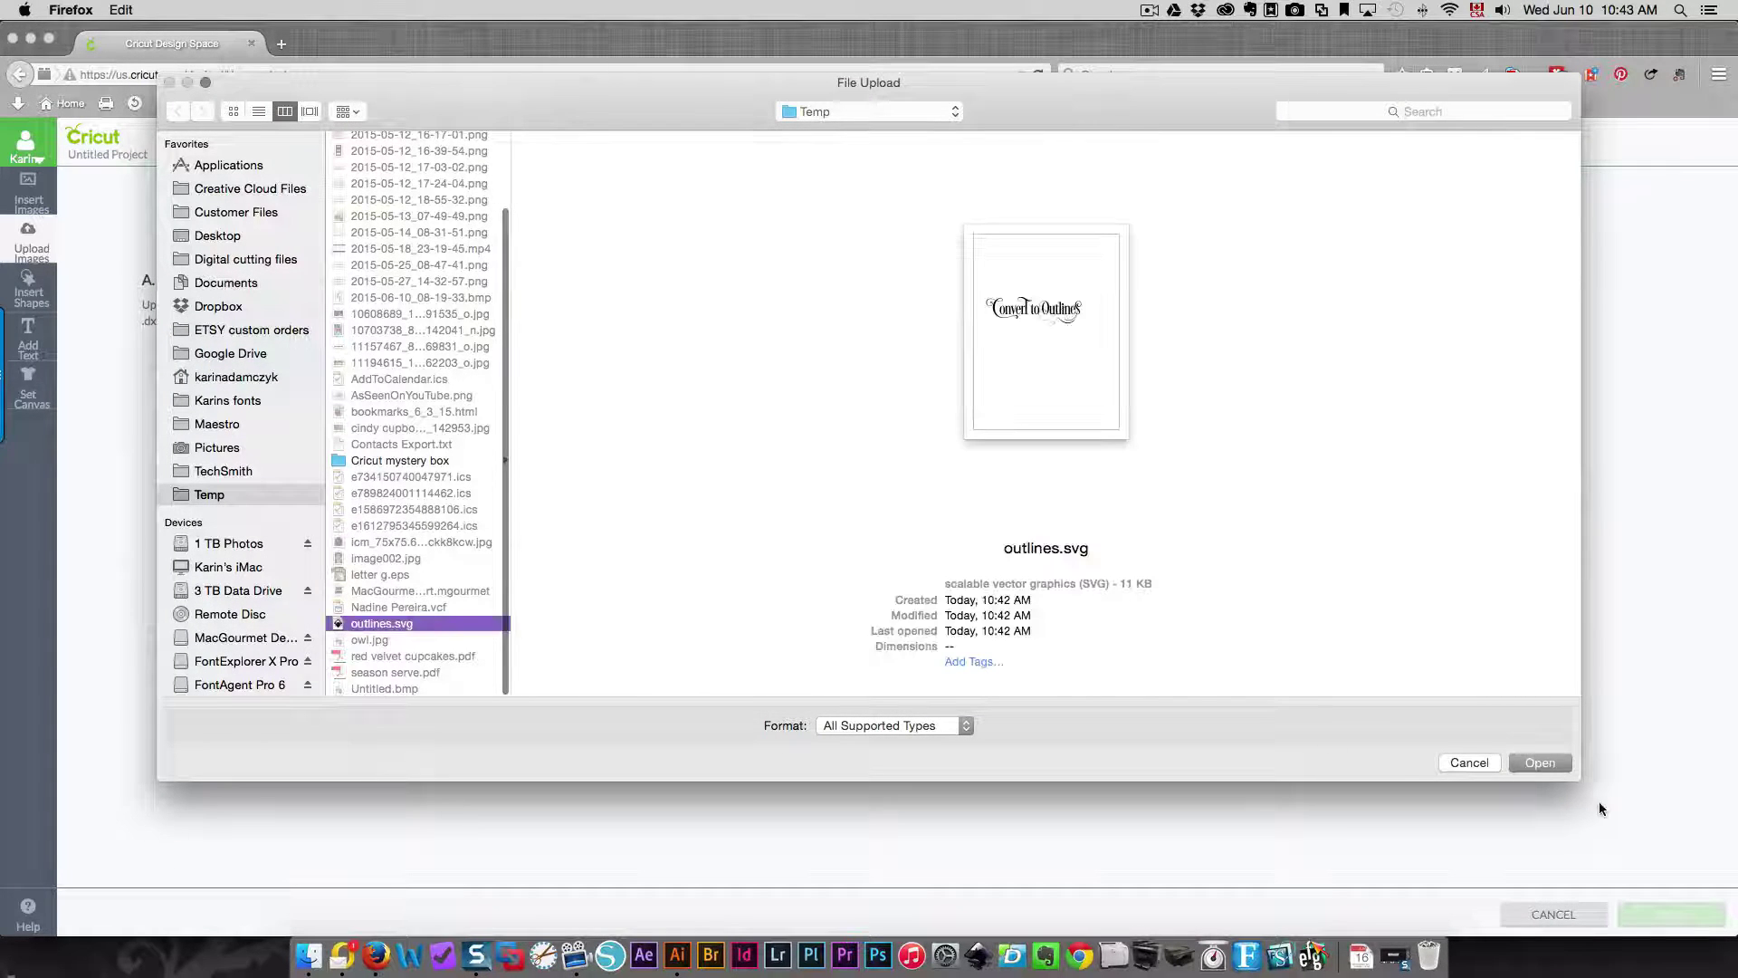
pyautogui.click(1545, 766)
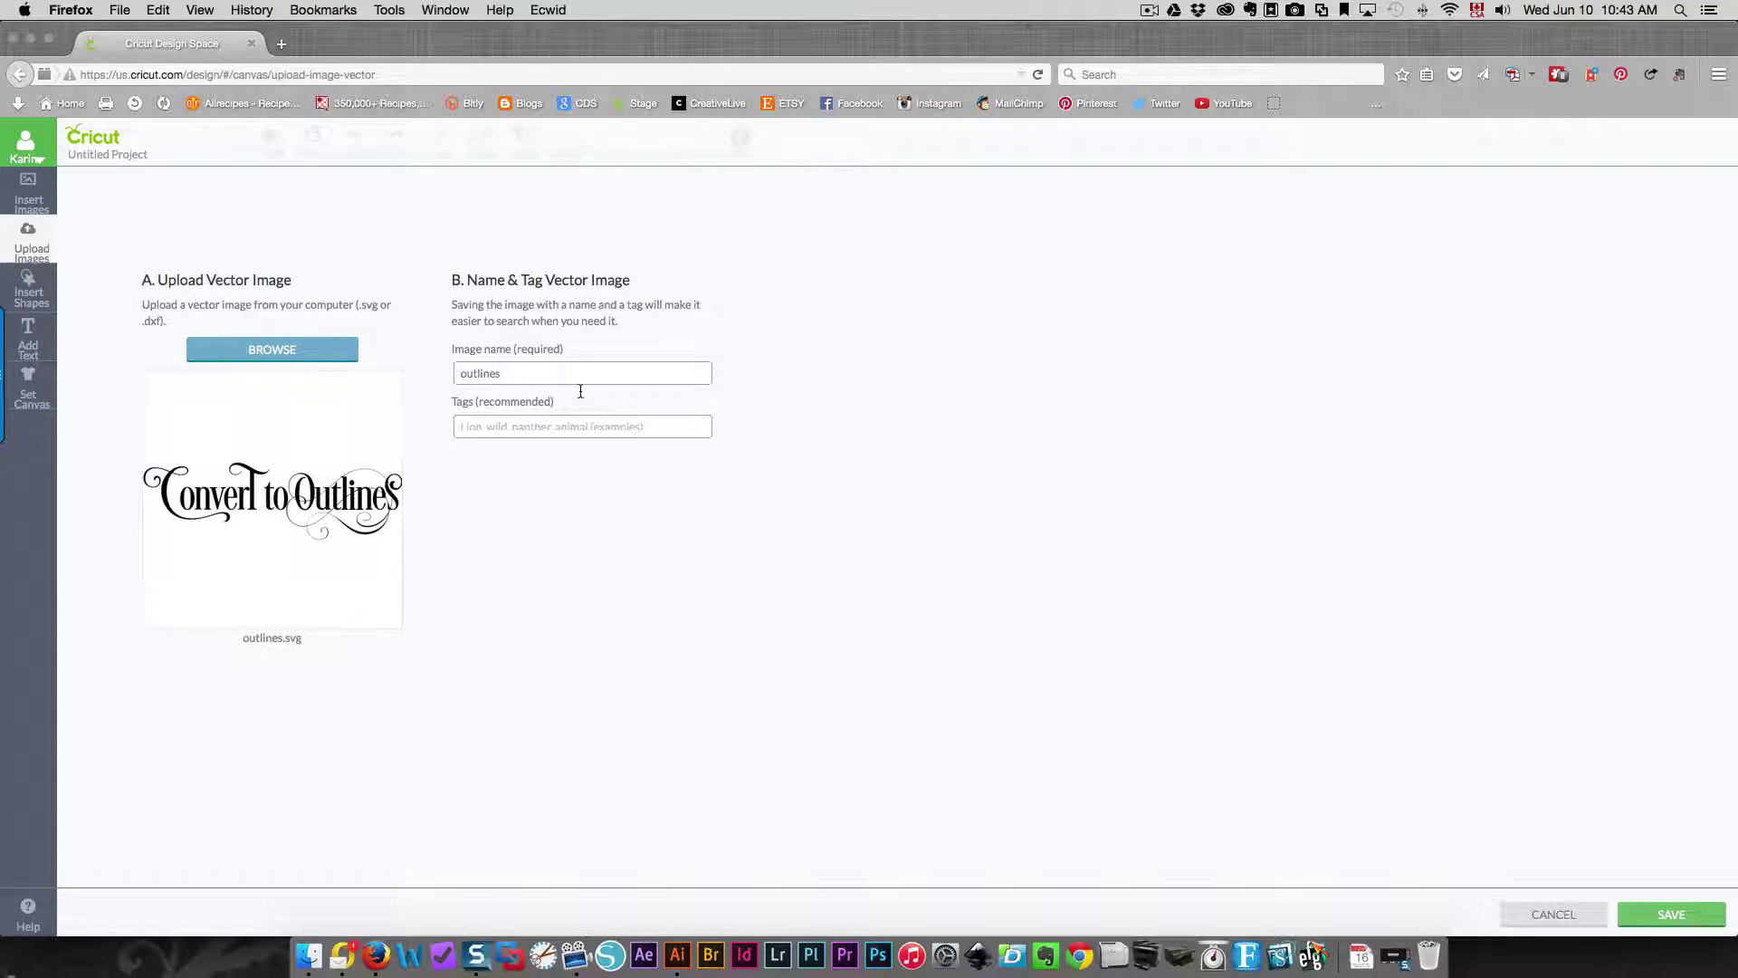
pyautogui.click(1653, 914)
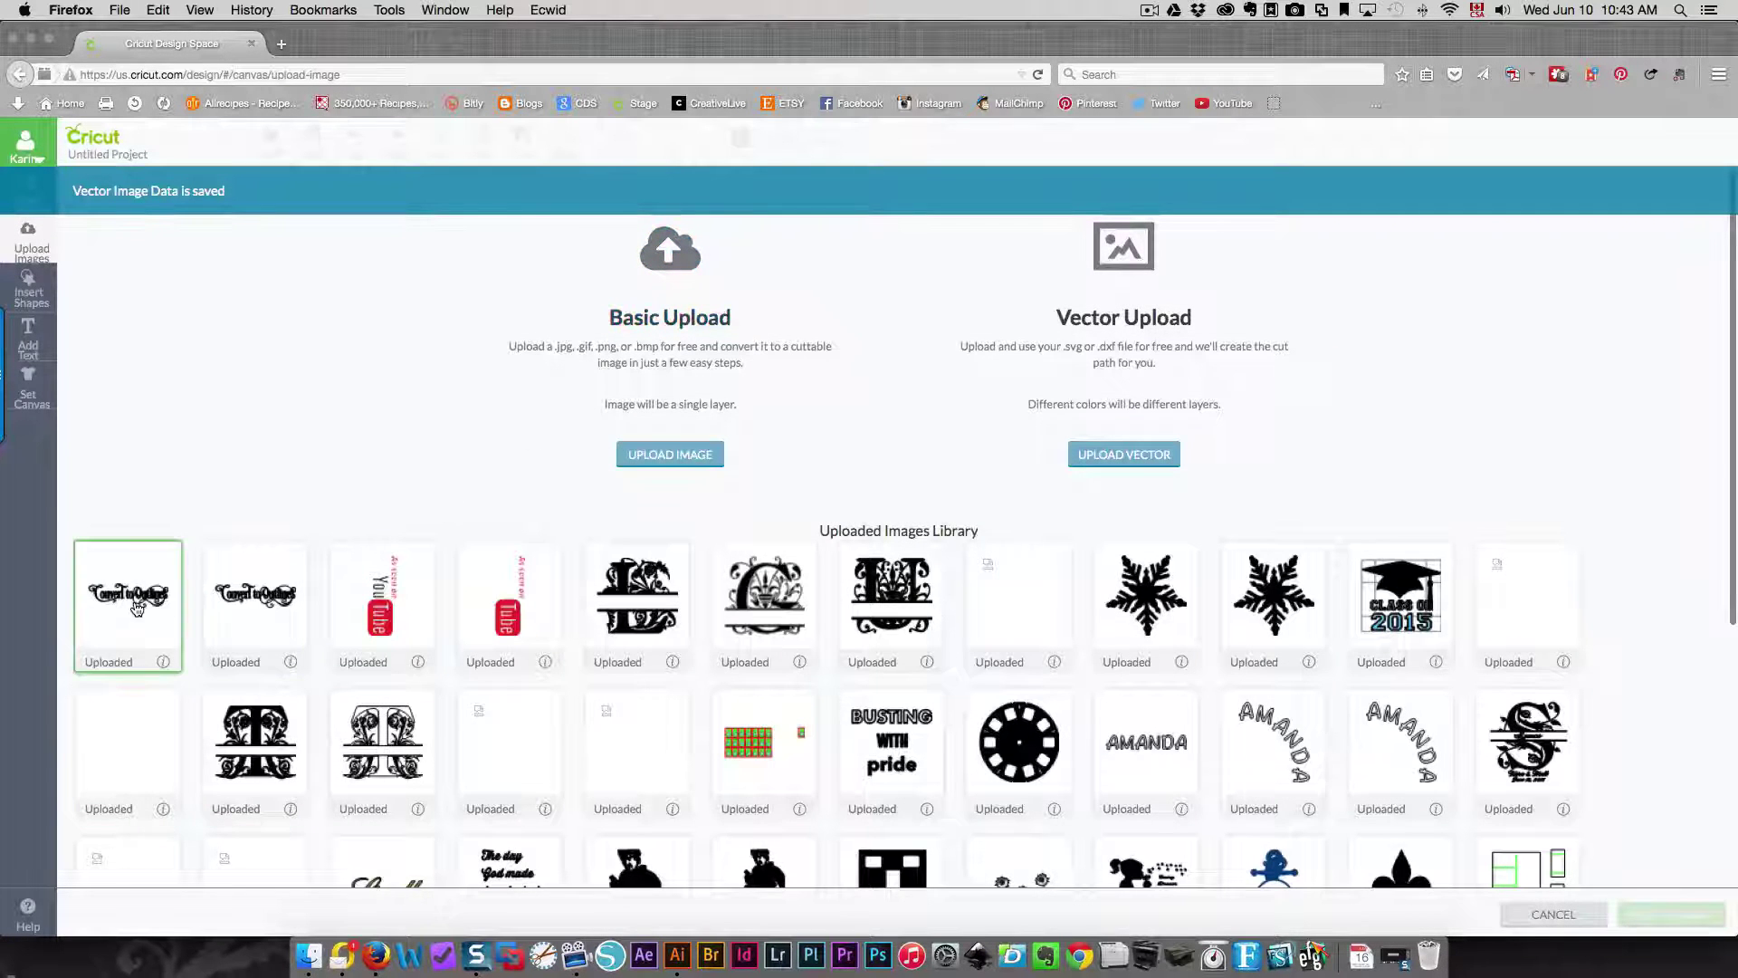
pyautogui.click(137, 608)
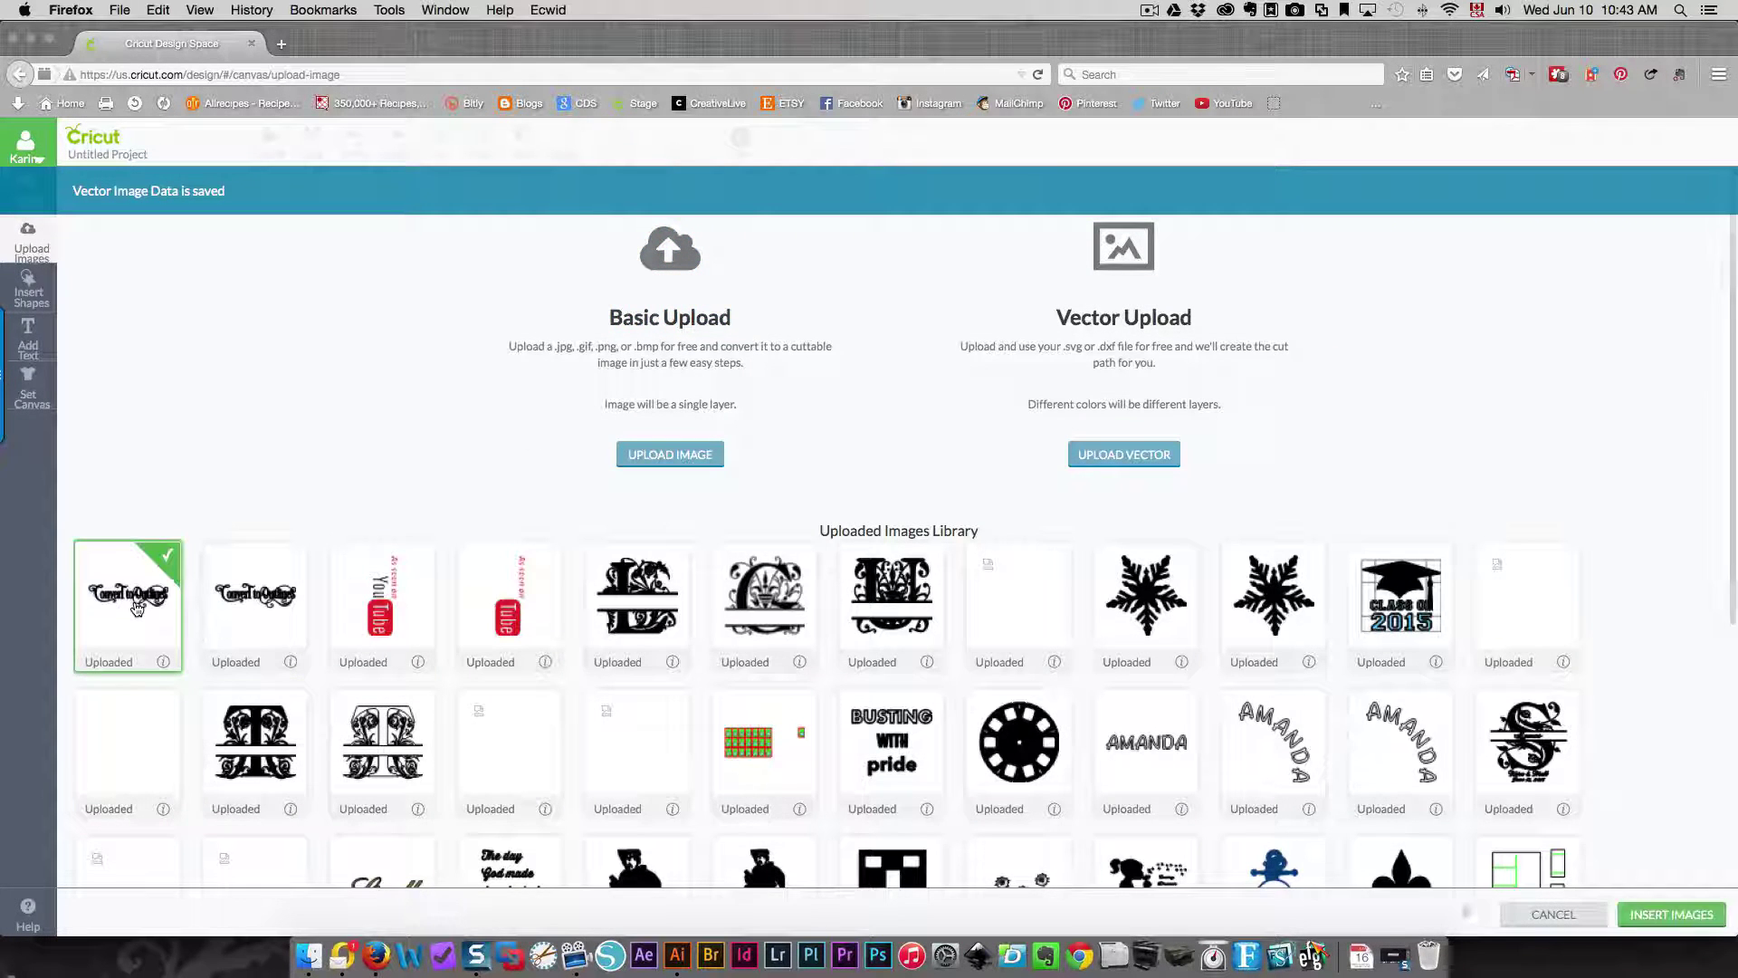
pyautogui.click(1653, 915)
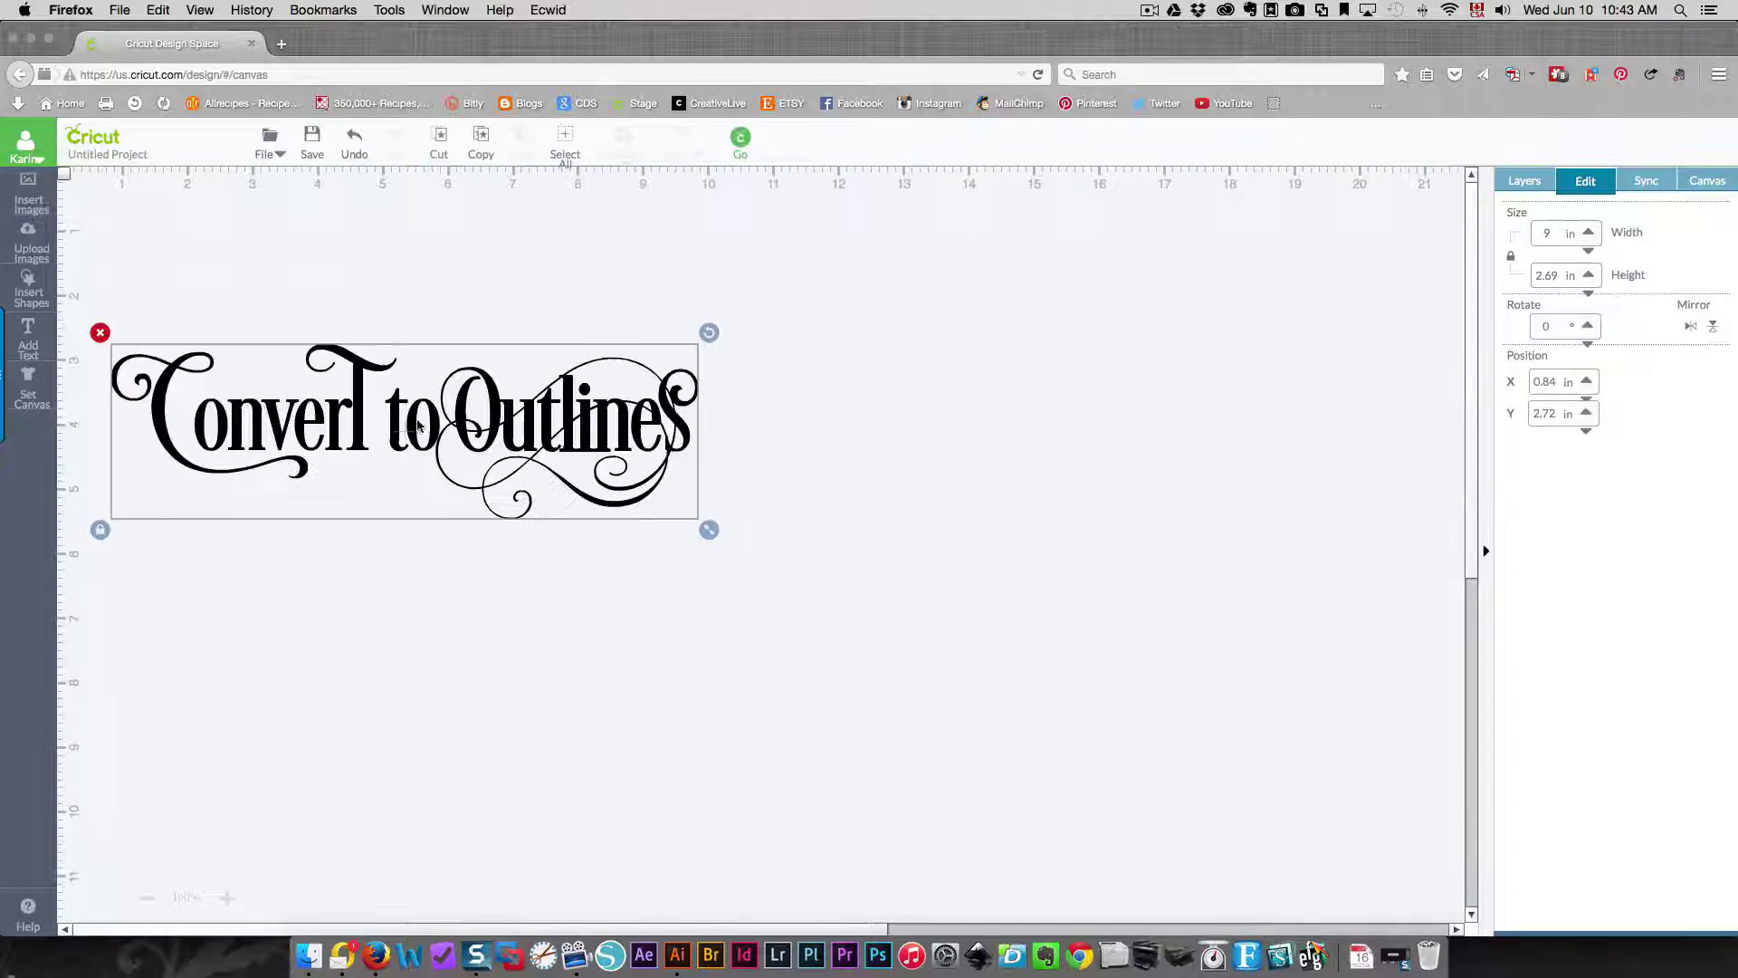
# Step: Reposition the lettering, resize it to 9.17 in wide, and open the mat preview with Go
pyautogui.moveTo(523, 448); pyautogui.dragTo(589, 433)
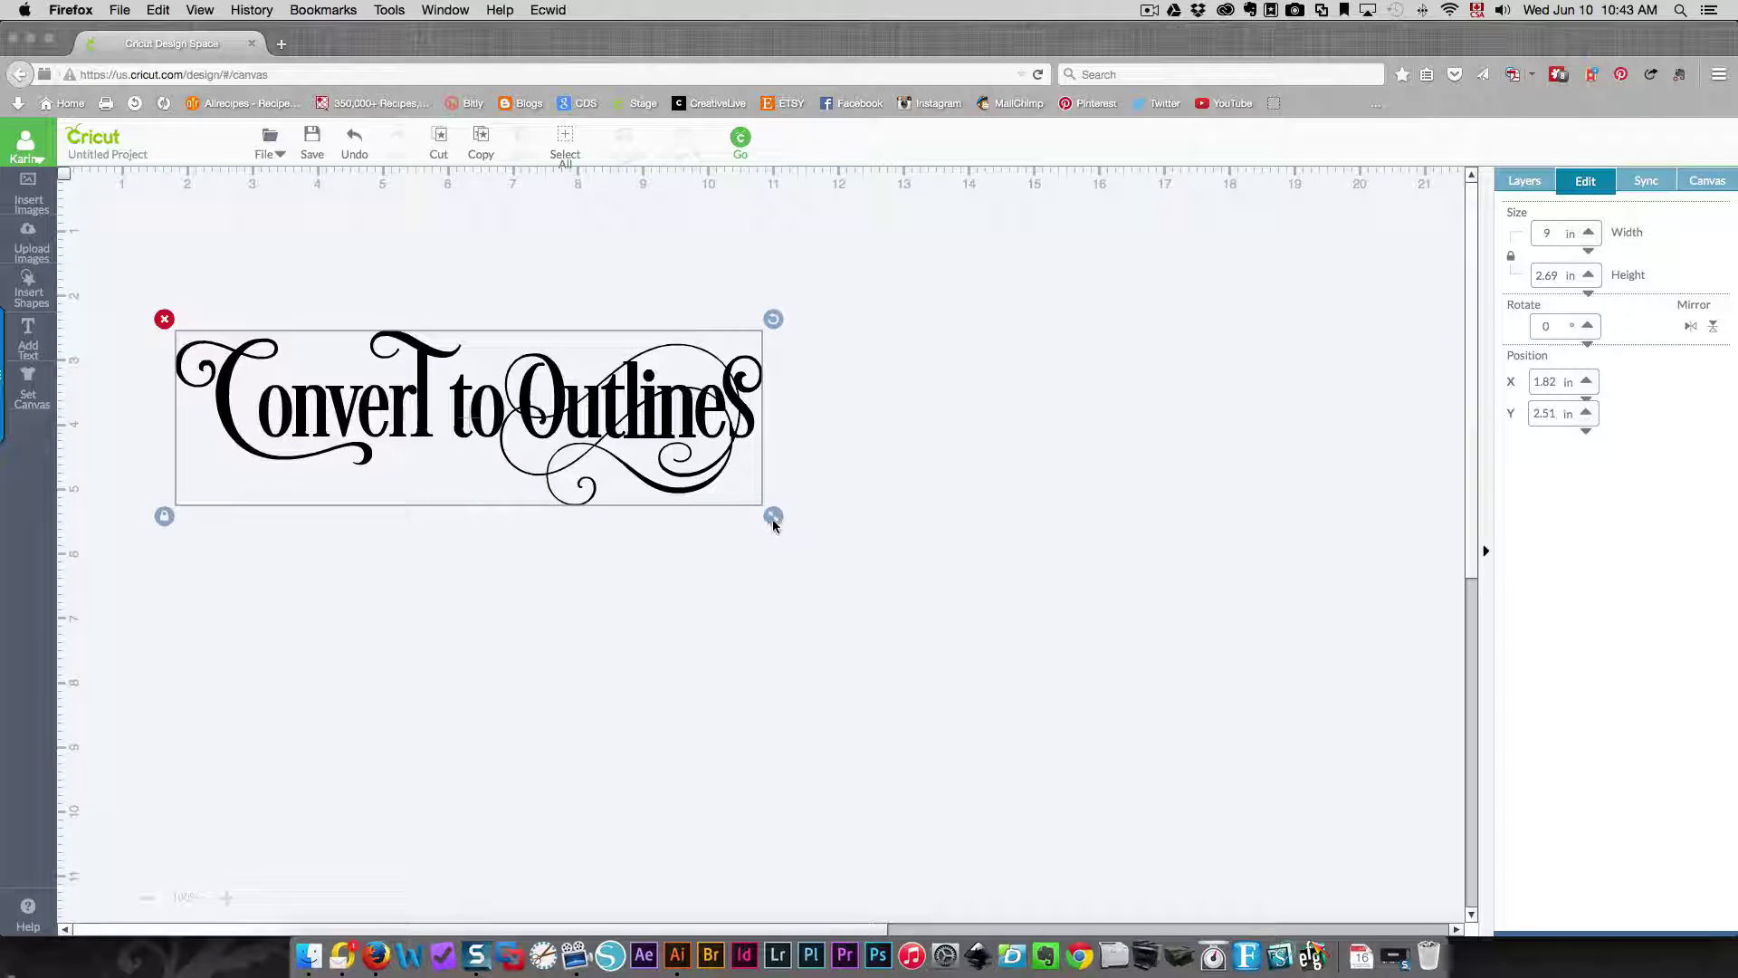
pyautogui.moveTo(774, 522); pyautogui.dragTo(442, 467)
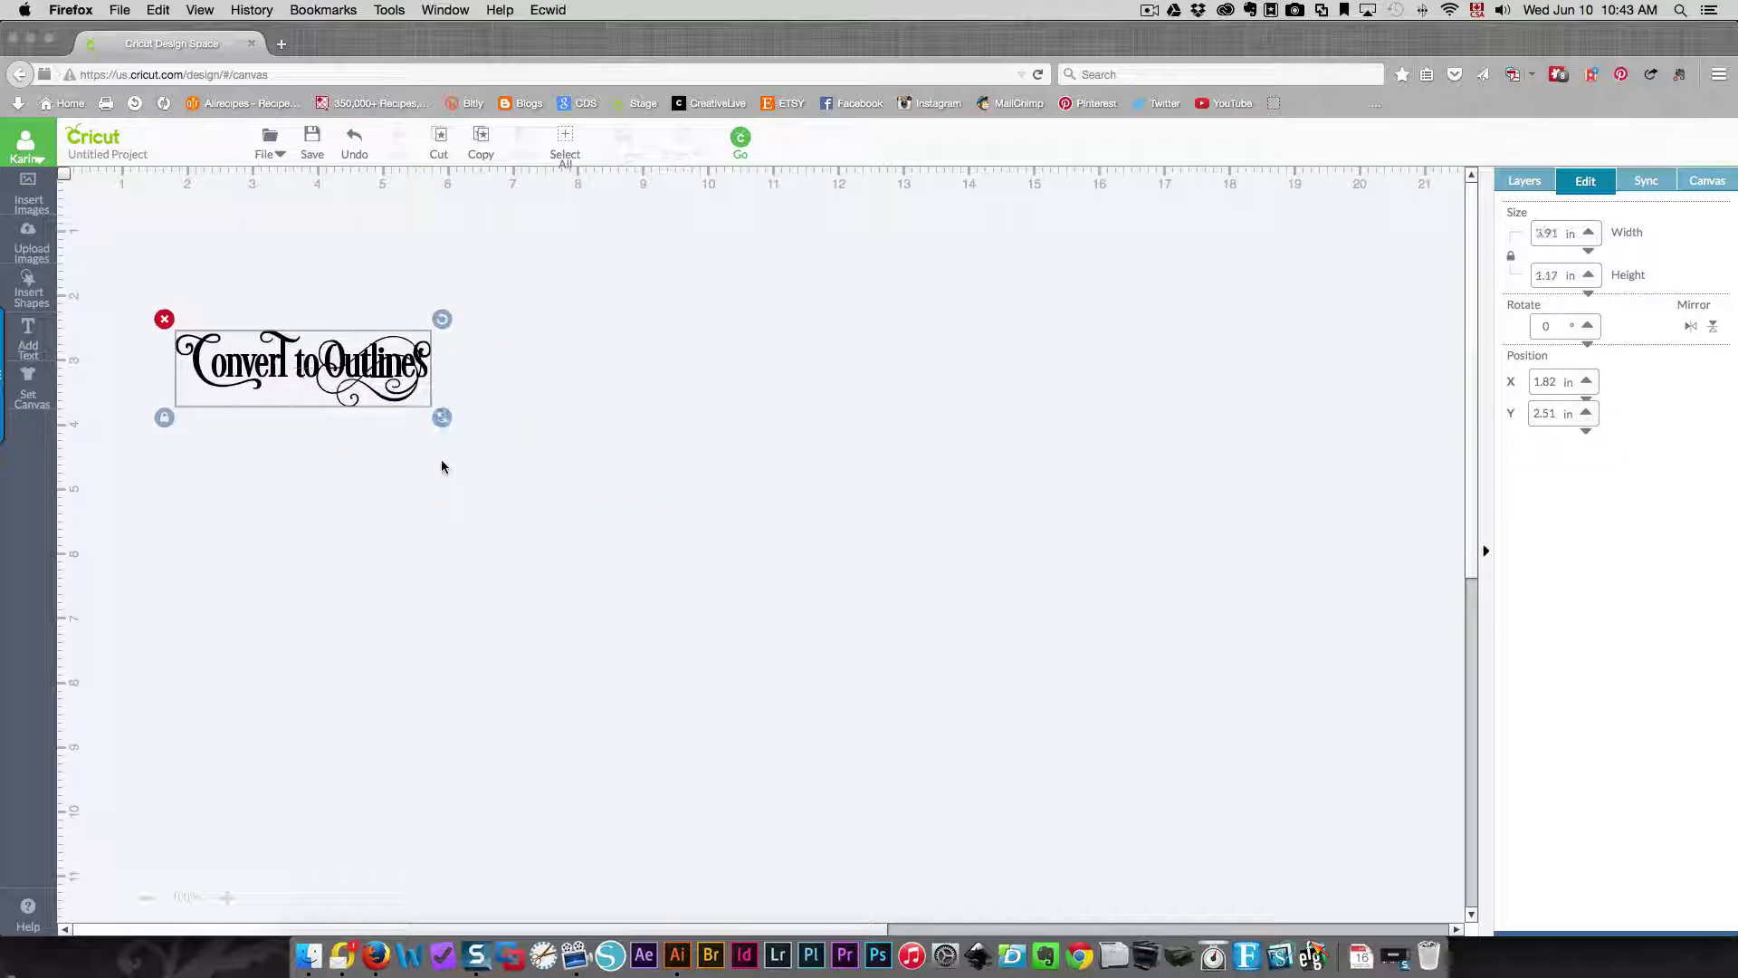
pyautogui.click(1589, 231)
pyautogui.click(1589, 232)
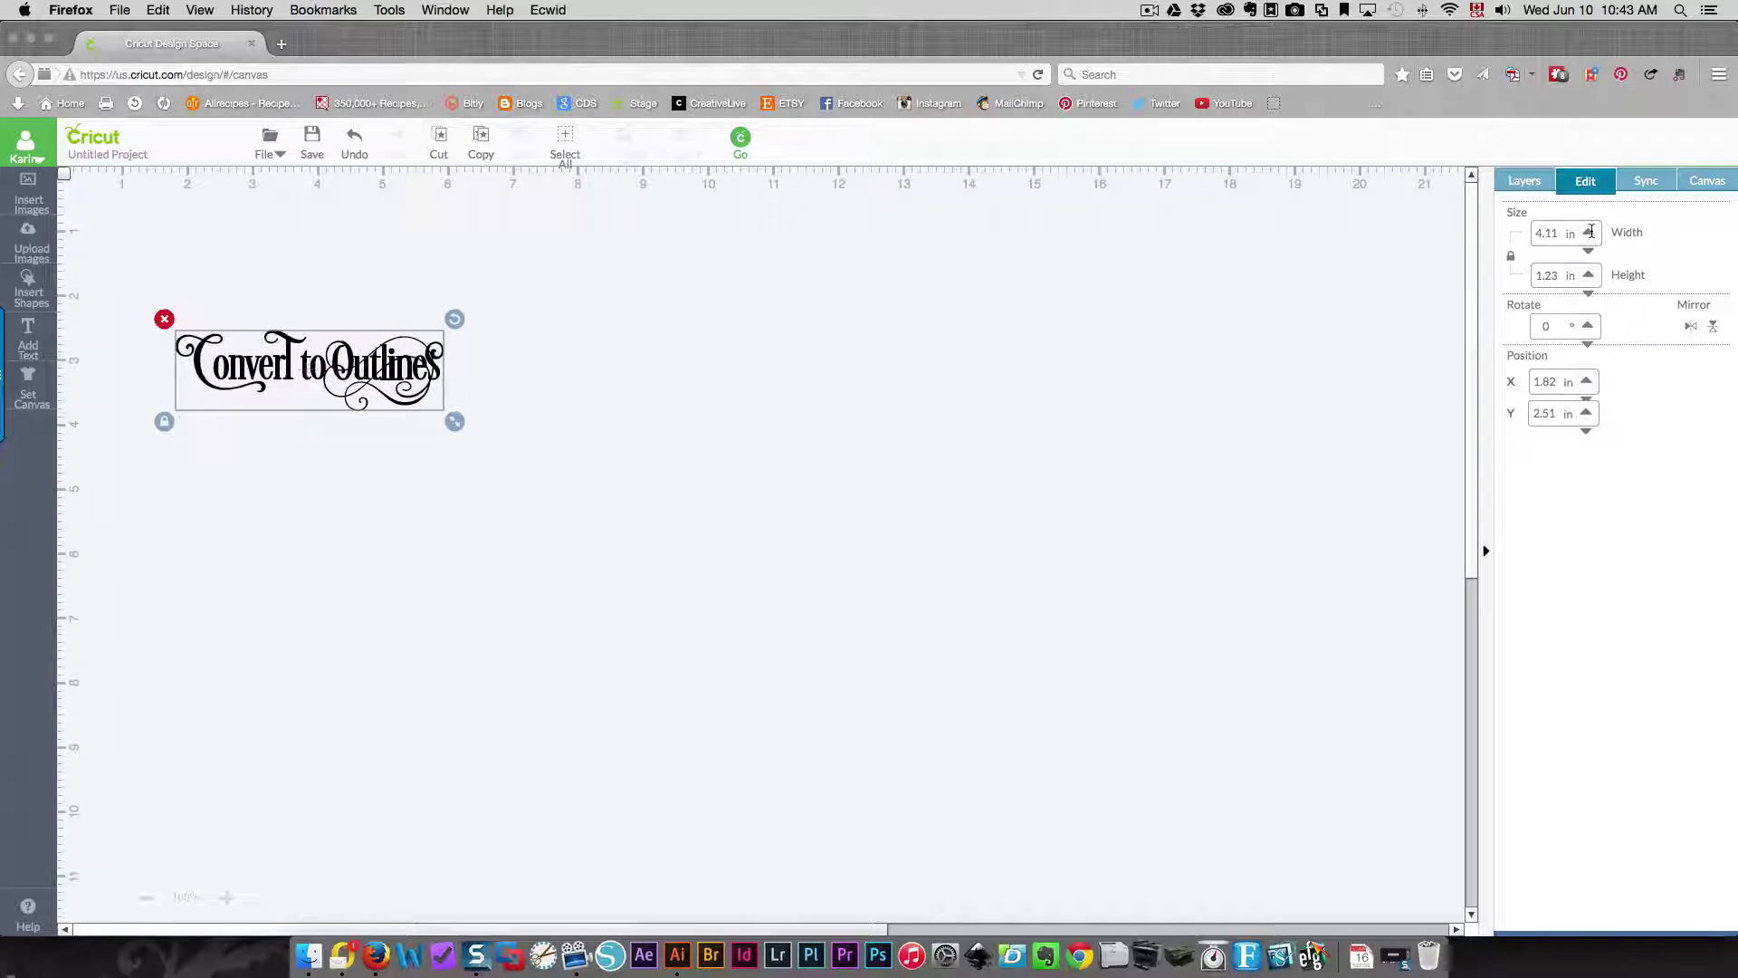
pyautogui.click(1590, 232)
pyautogui.click(1591, 231)
pyautogui.click(1591, 231)
pyautogui.click(1591, 231)
pyautogui.click(1590, 231)
pyautogui.click(1590, 231)
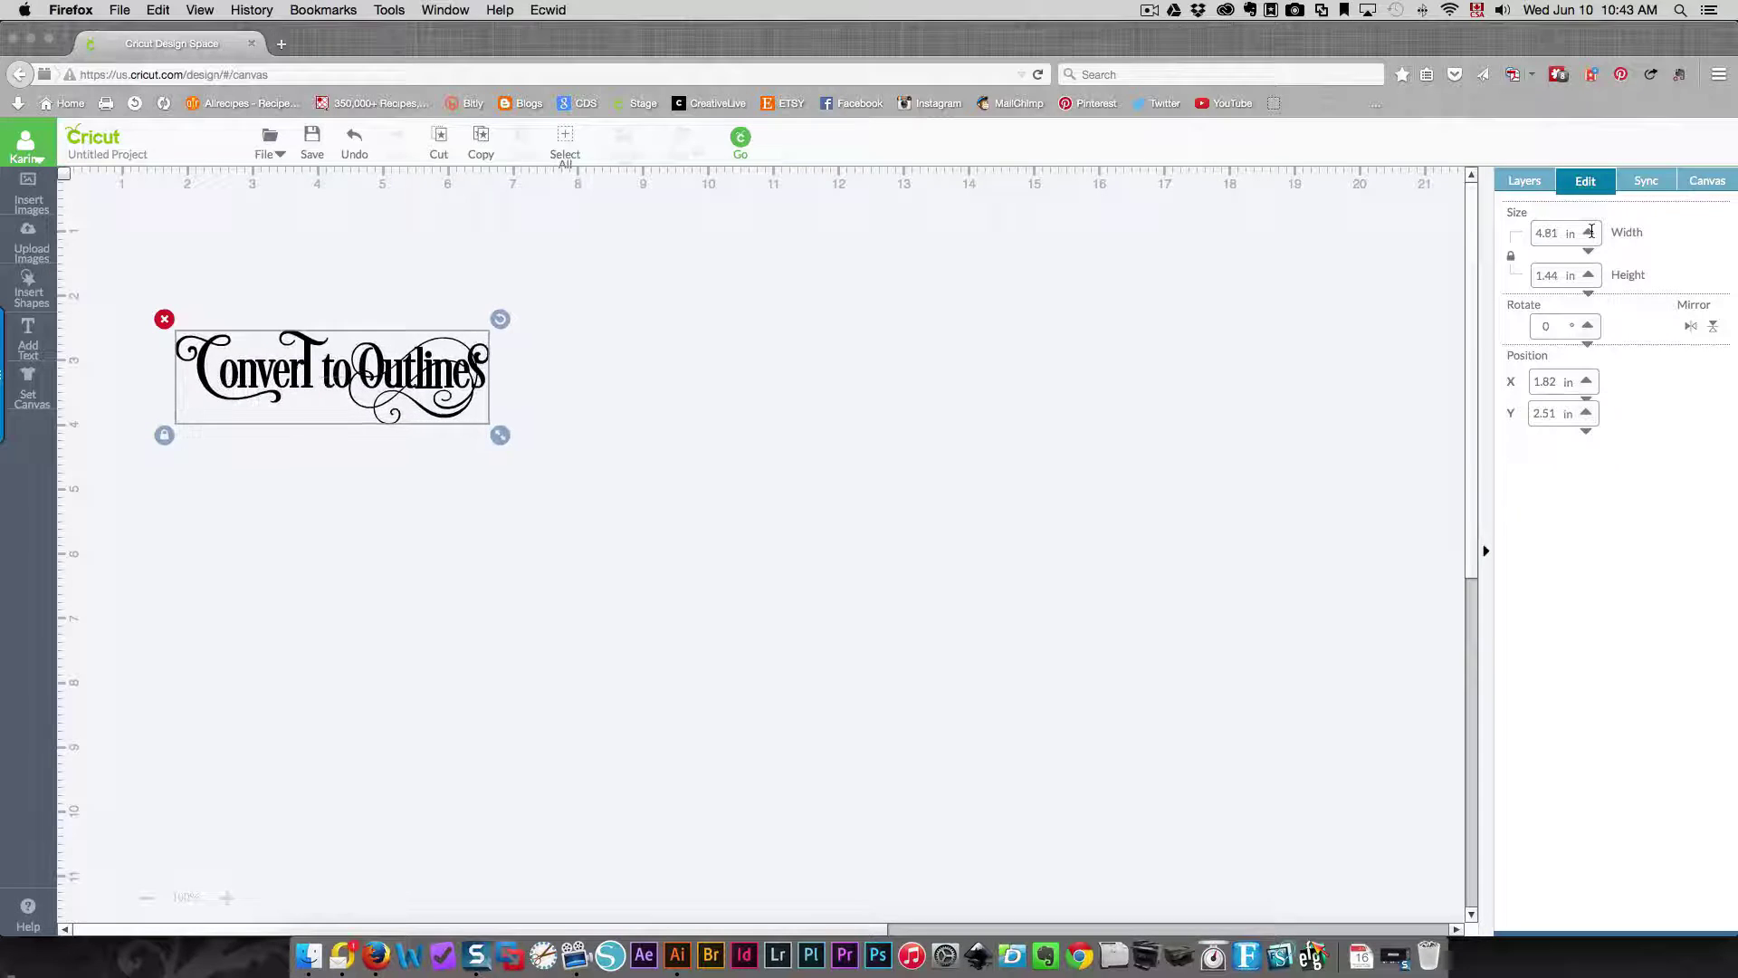
pyautogui.click(1591, 231)
pyautogui.click(1591, 231)
pyautogui.click(1591, 231)
pyautogui.click(1590, 231)
pyautogui.click(1590, 231)
pyautogui.click(1590, 231)
pyautogui.click(1590, 231)
pyautogui.click(1591, 230)
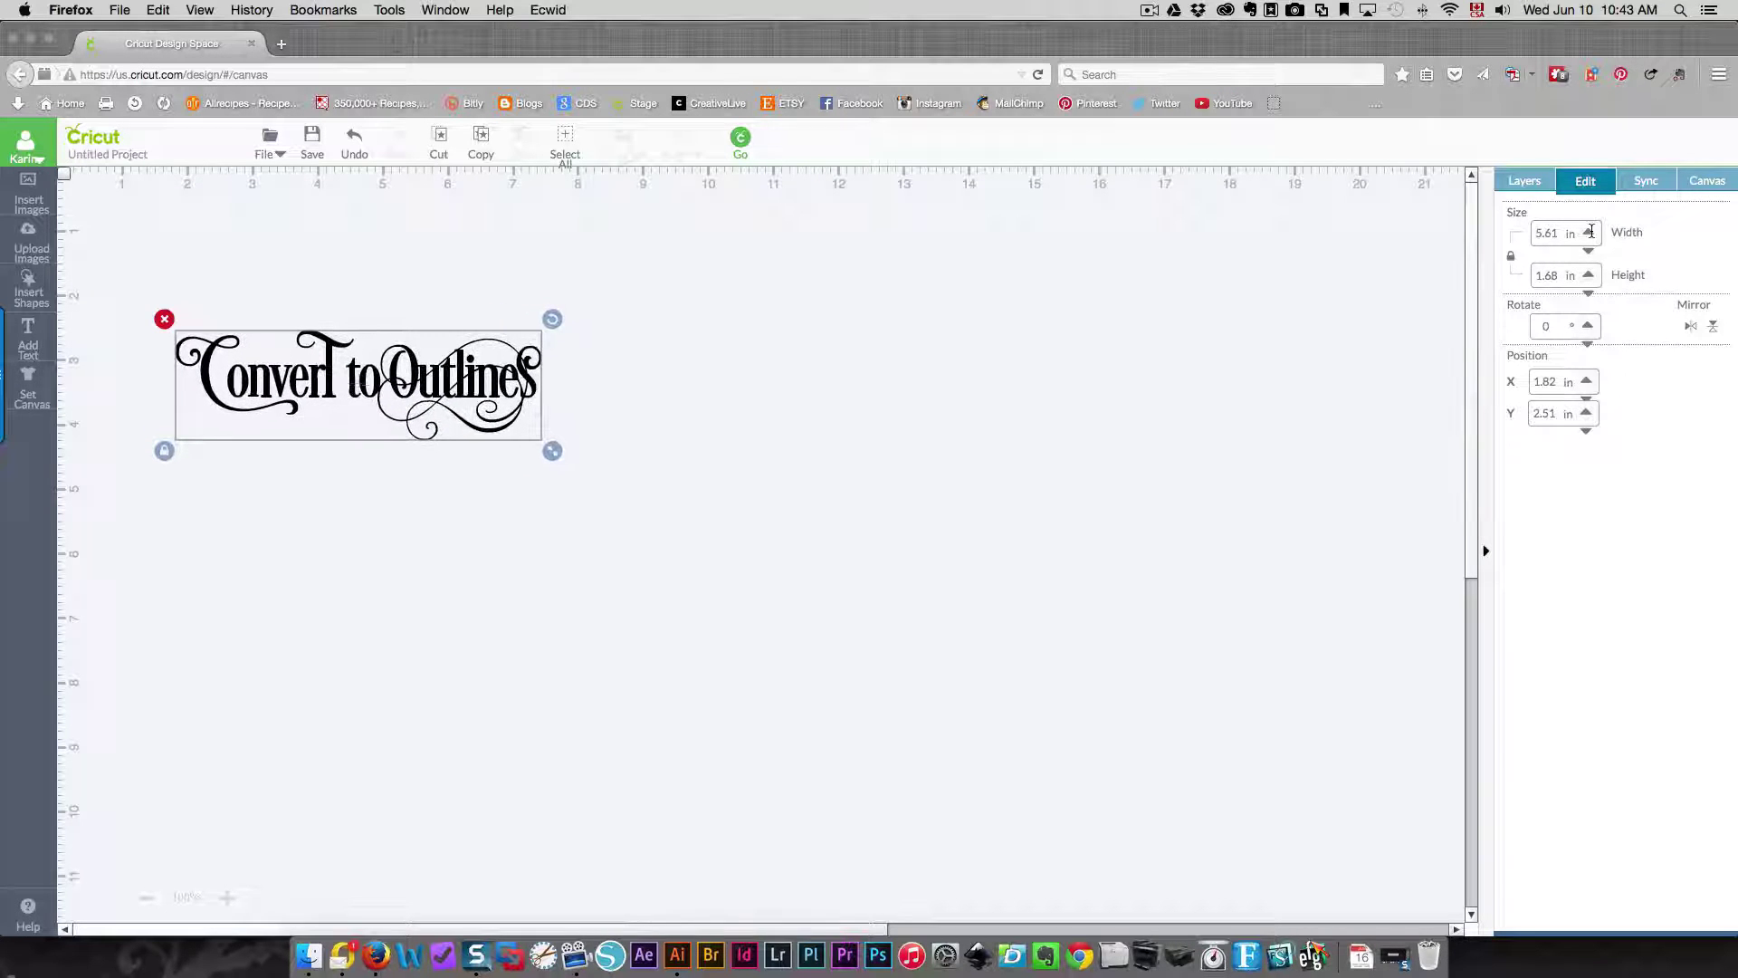
pyautogui.click(1590, 231)
pyautogui.click(1591, 230)
pyautogui.moveTo(565, 455); pyautogui.dragTo(787, 588)
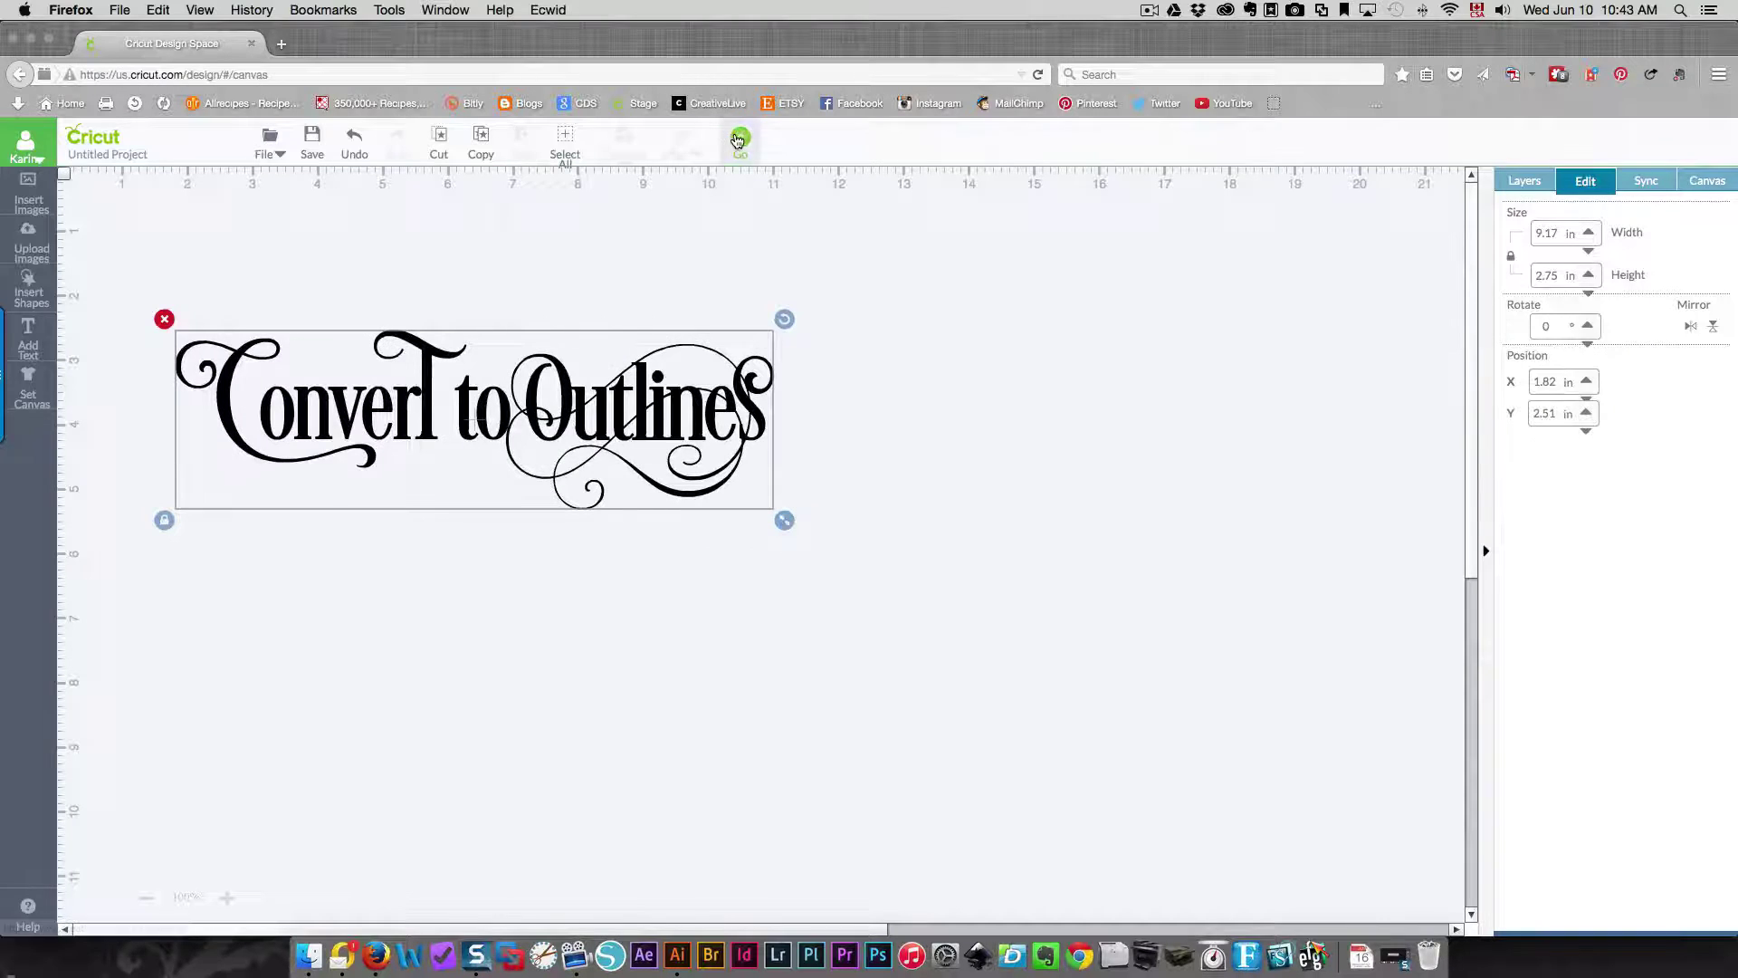
pyautogui.click(741, 138)
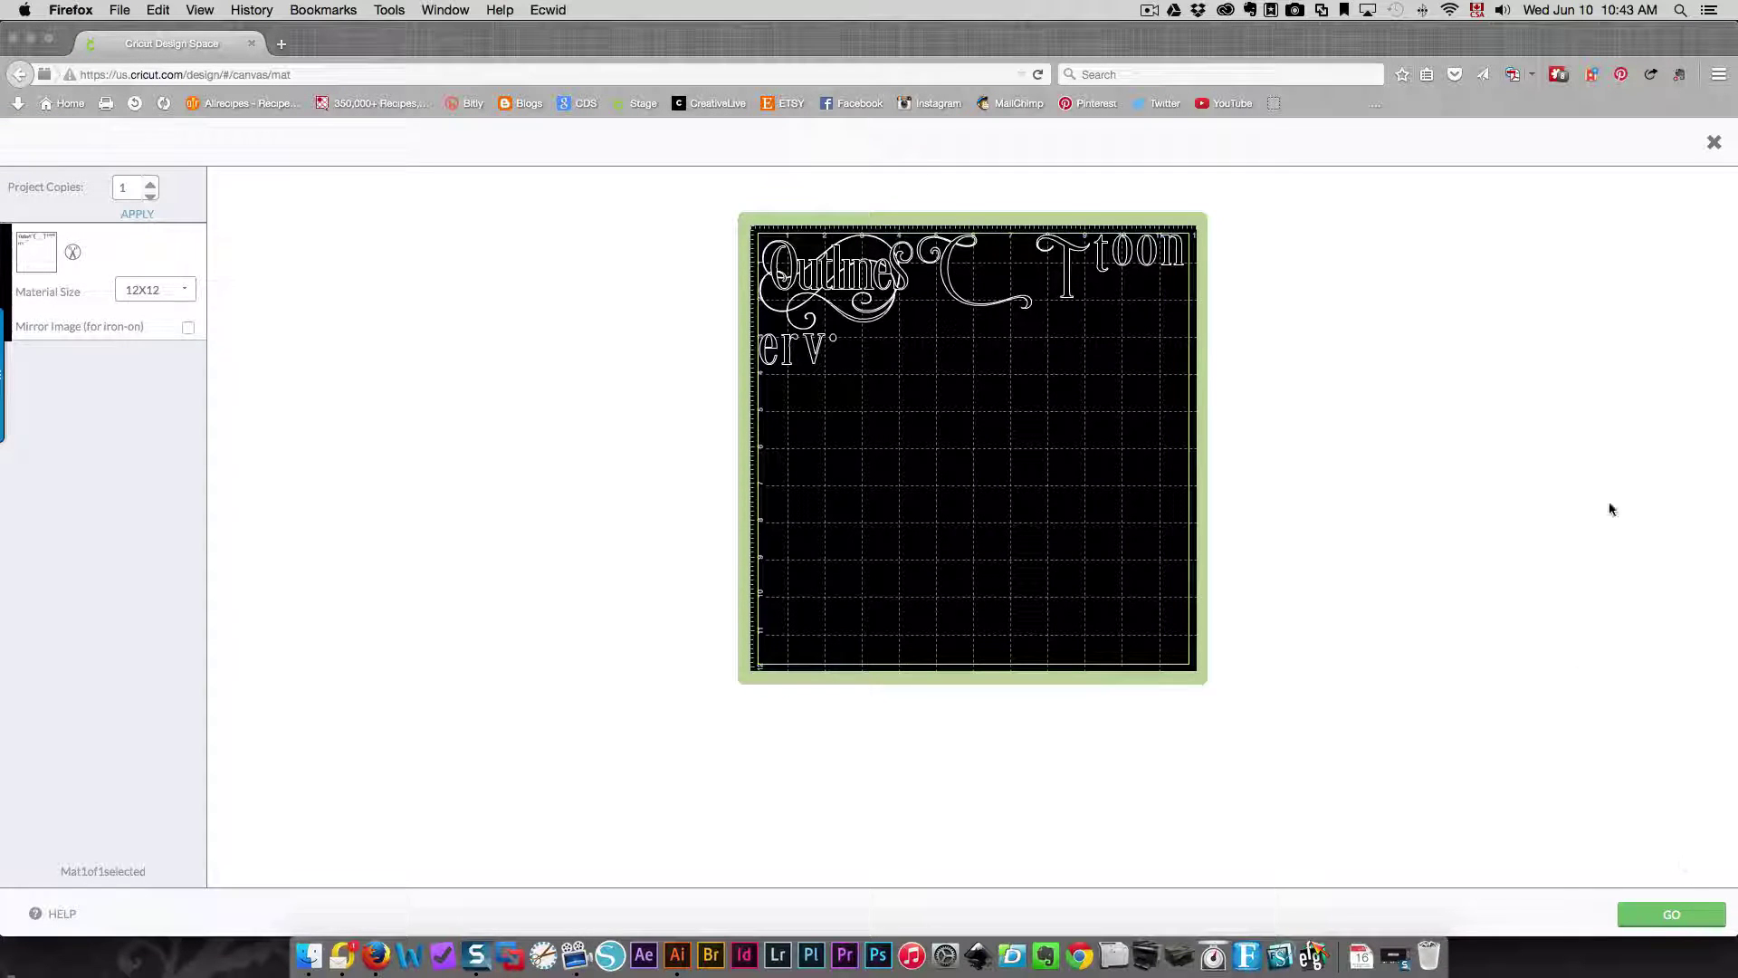
# Step: Close the mat preview and select the 9.17 x 2.75 in lettering on the canvas
pyautogui.click(1714, 142)
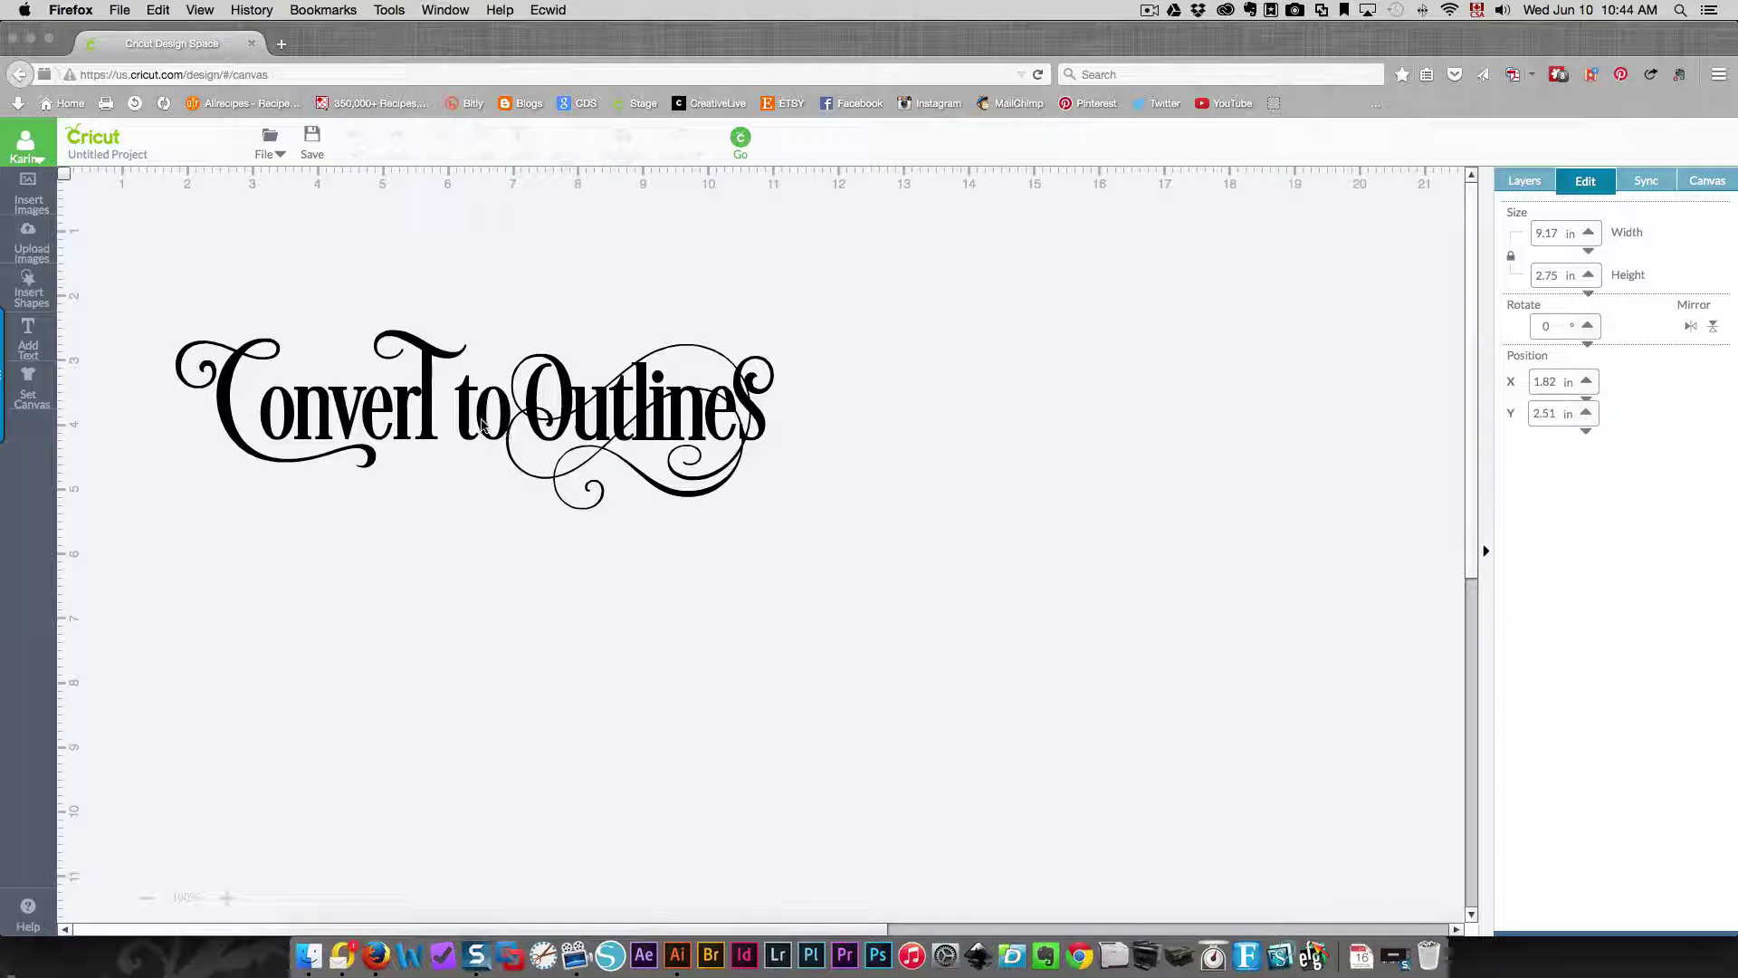
pyautogui.click(484, 426)
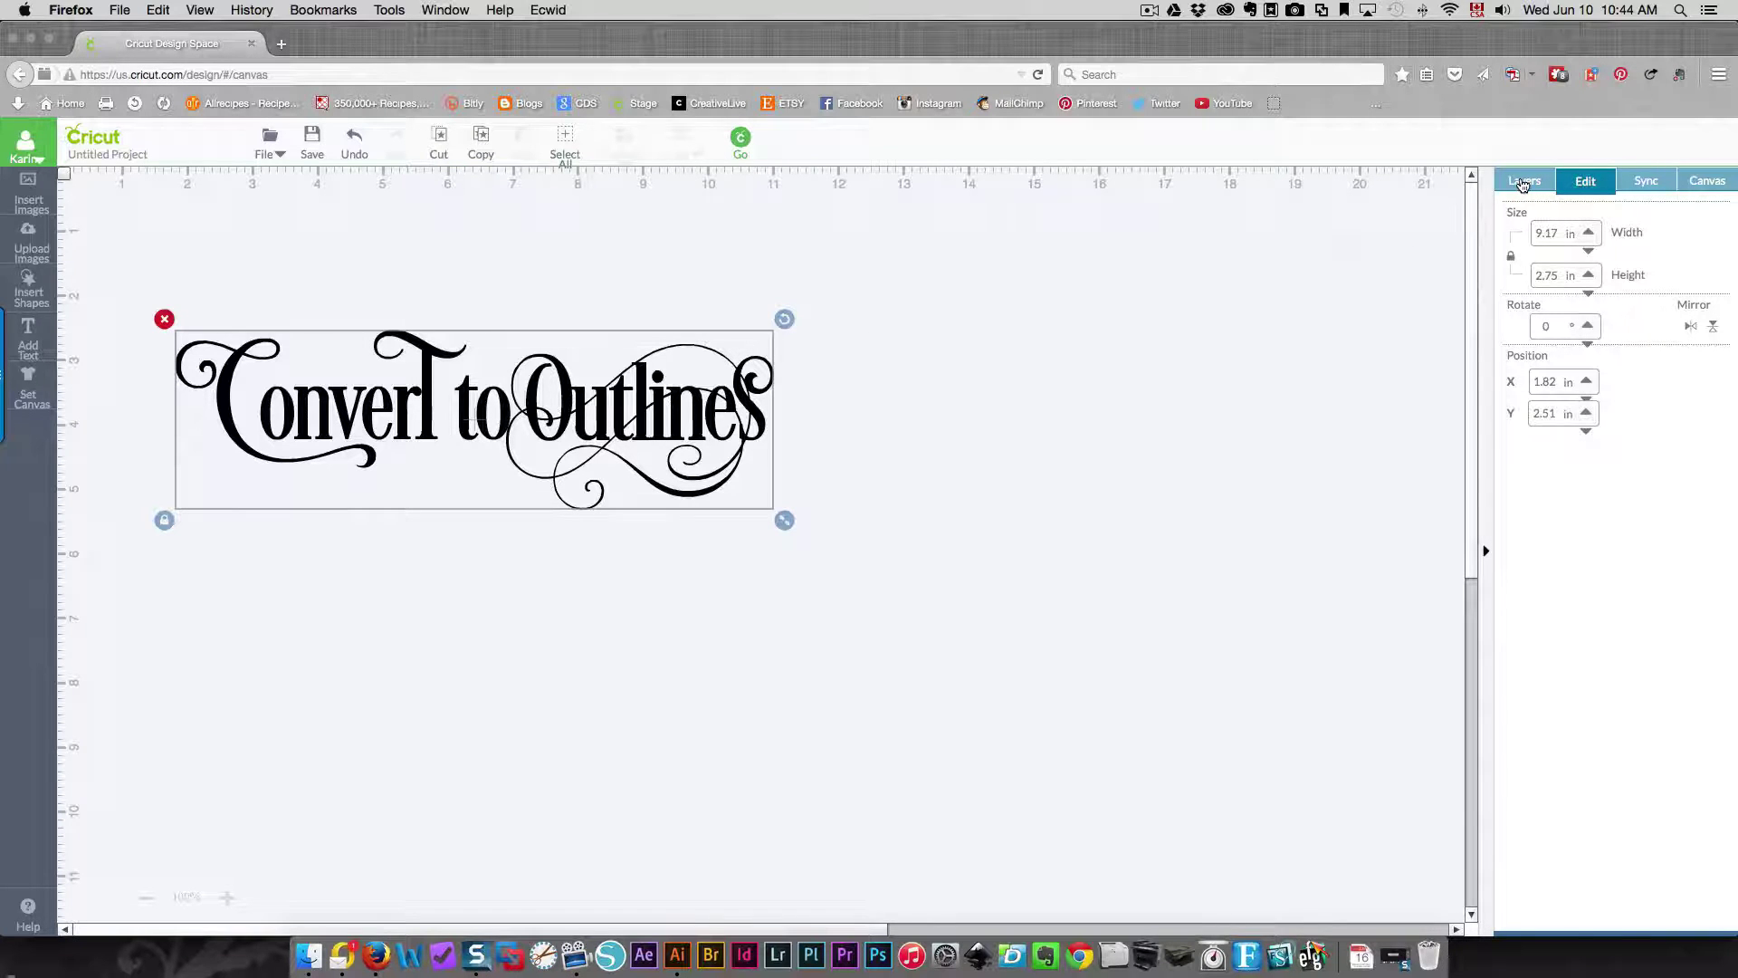
# Step: Attach the 'Convert to Outlines' letter layers into one Attached Set and preview them on the 12x12 mat
pyautogui.click(1523, 185)
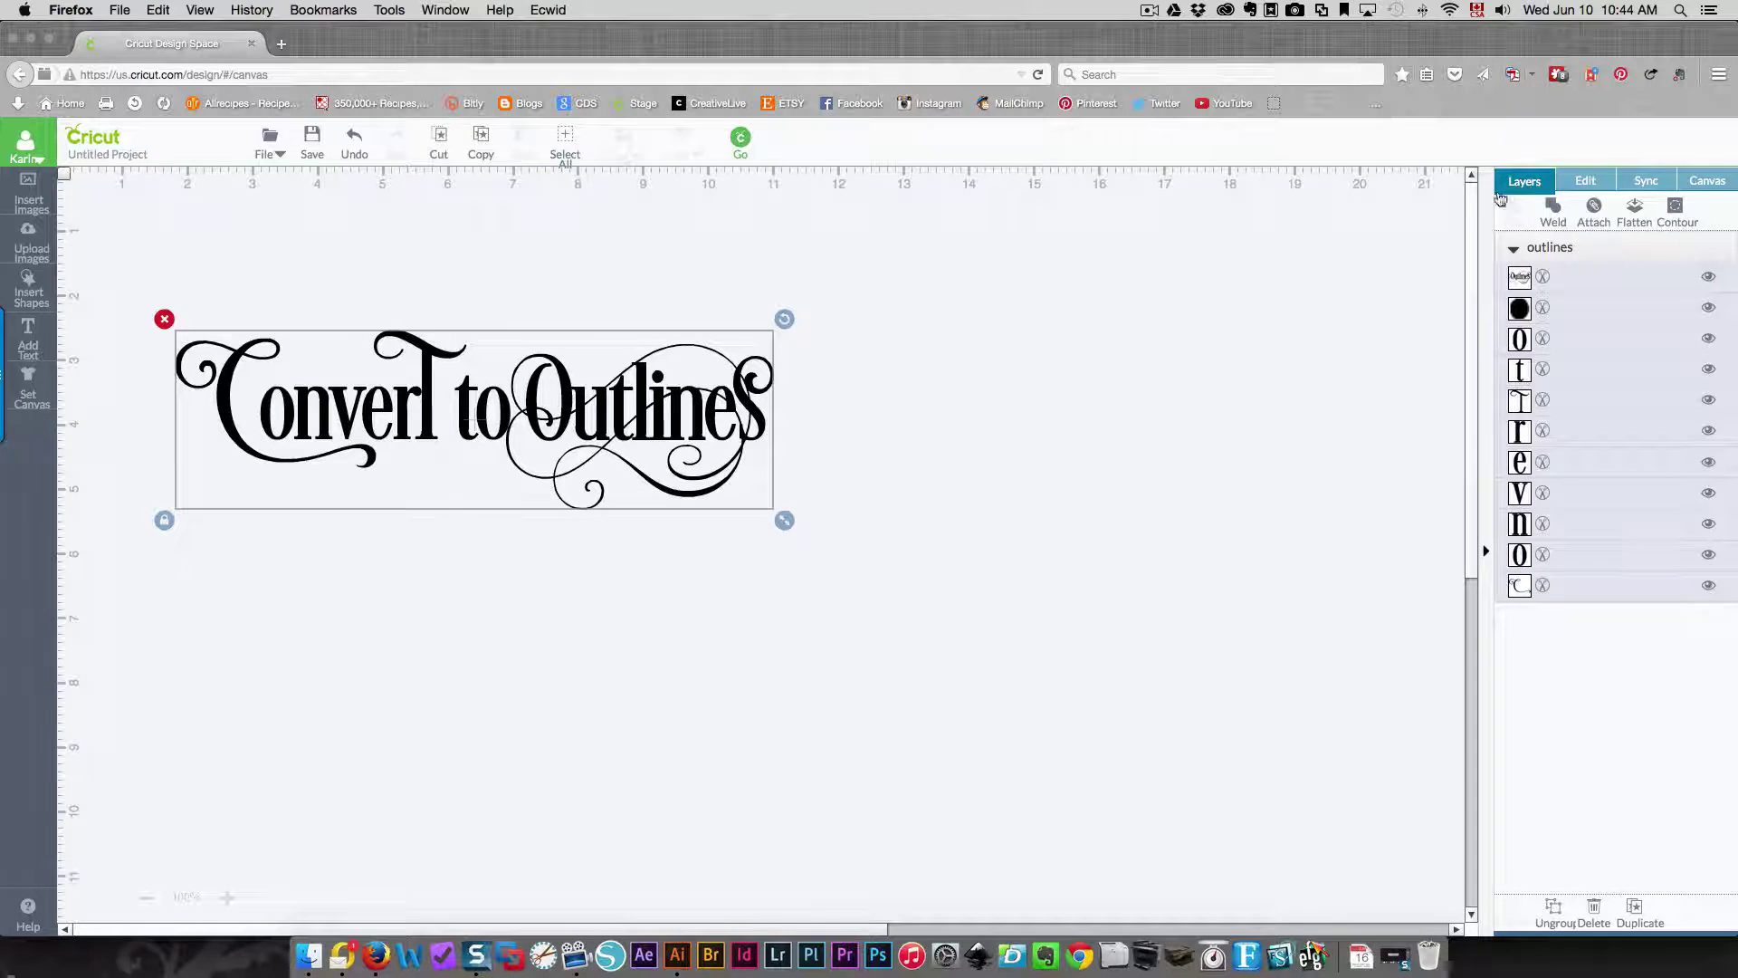
pyautogui.click(1211, 392)
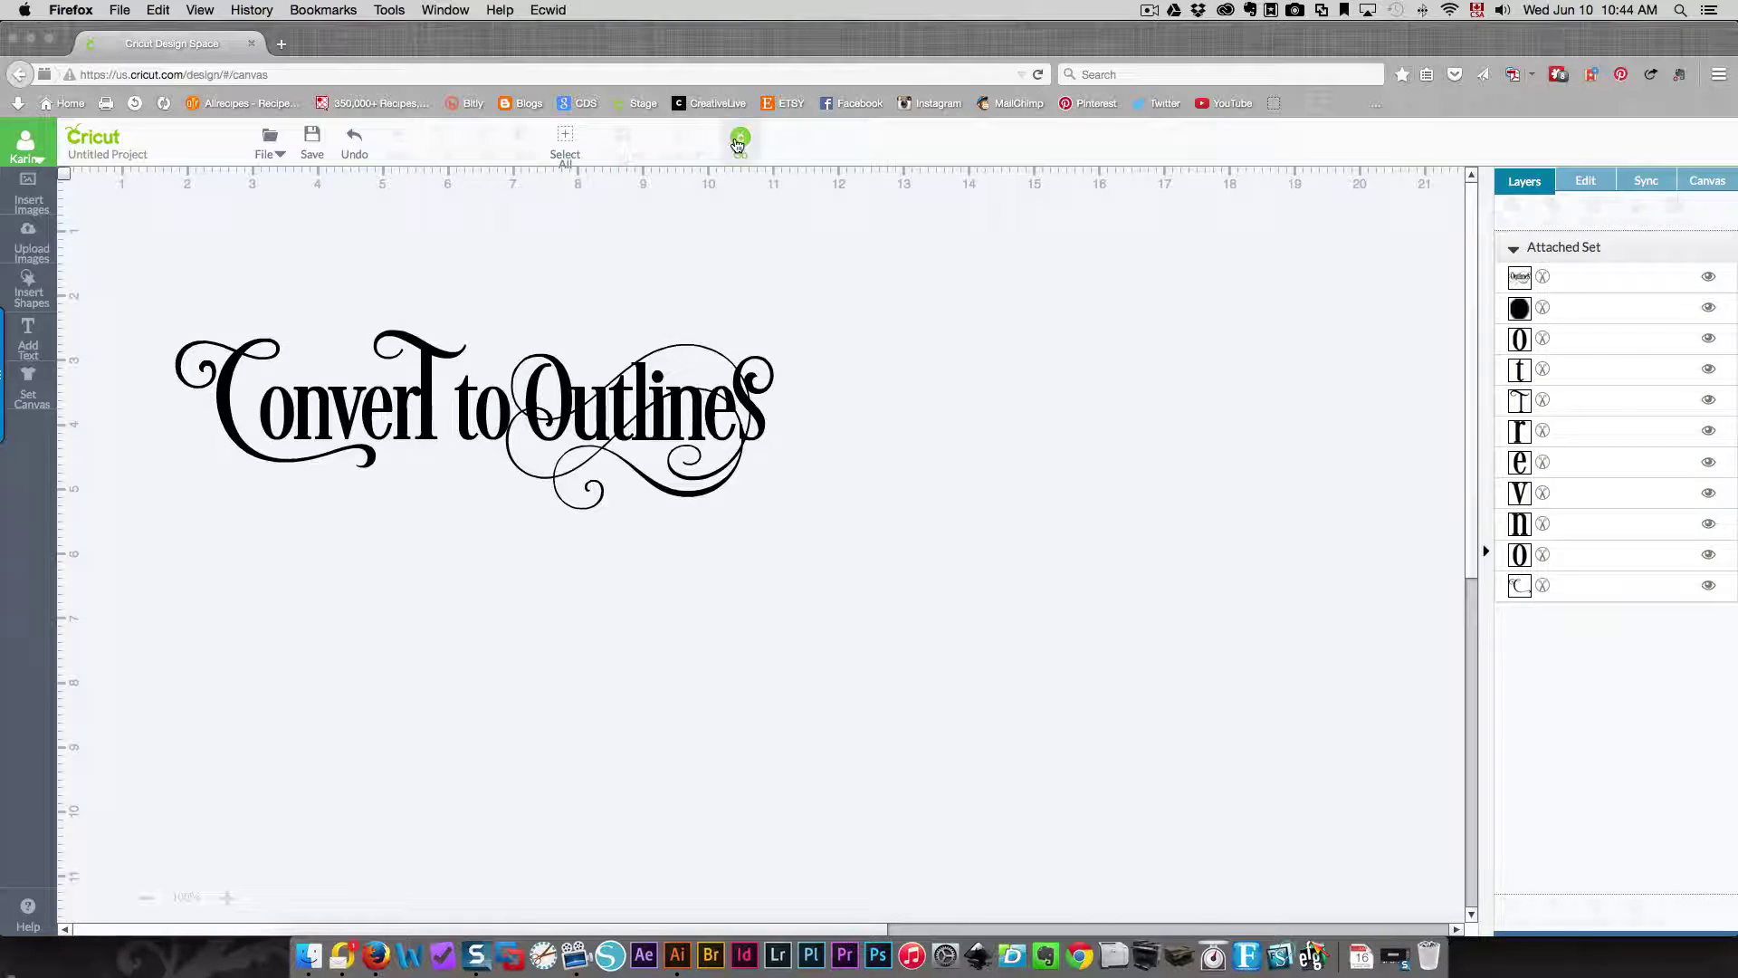
pyautogui.click(741, 138)
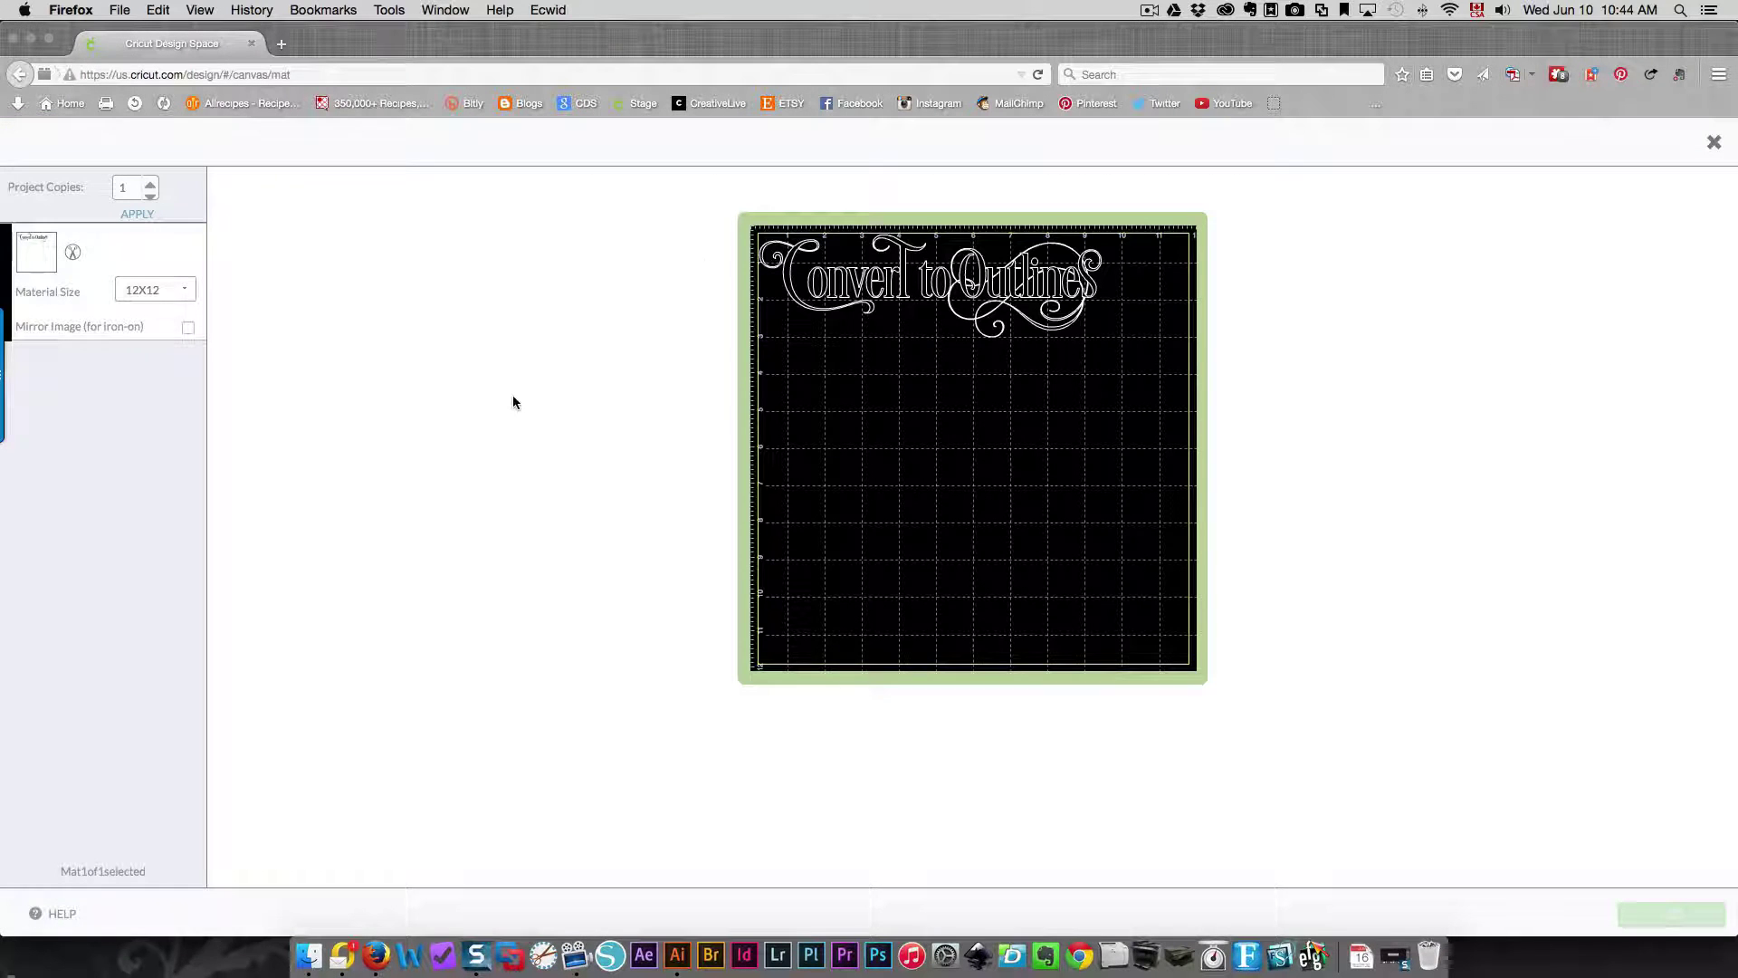